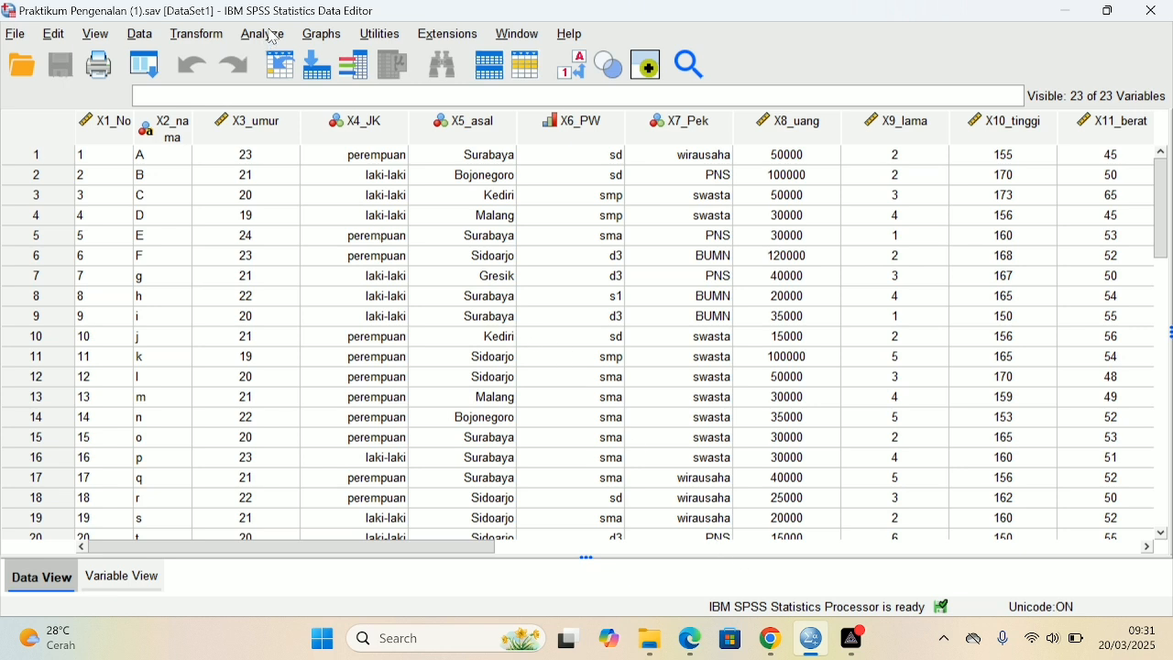
# Step: Run a Crosstabs analysis with Pekerjaan Wali [X7_Pek] in rows, Pendidikan Wali [X6_PW] in columns and clustered bar charts displayed
pyautogui.click(272, 38)
pyautogui.moveTo(373, 99)
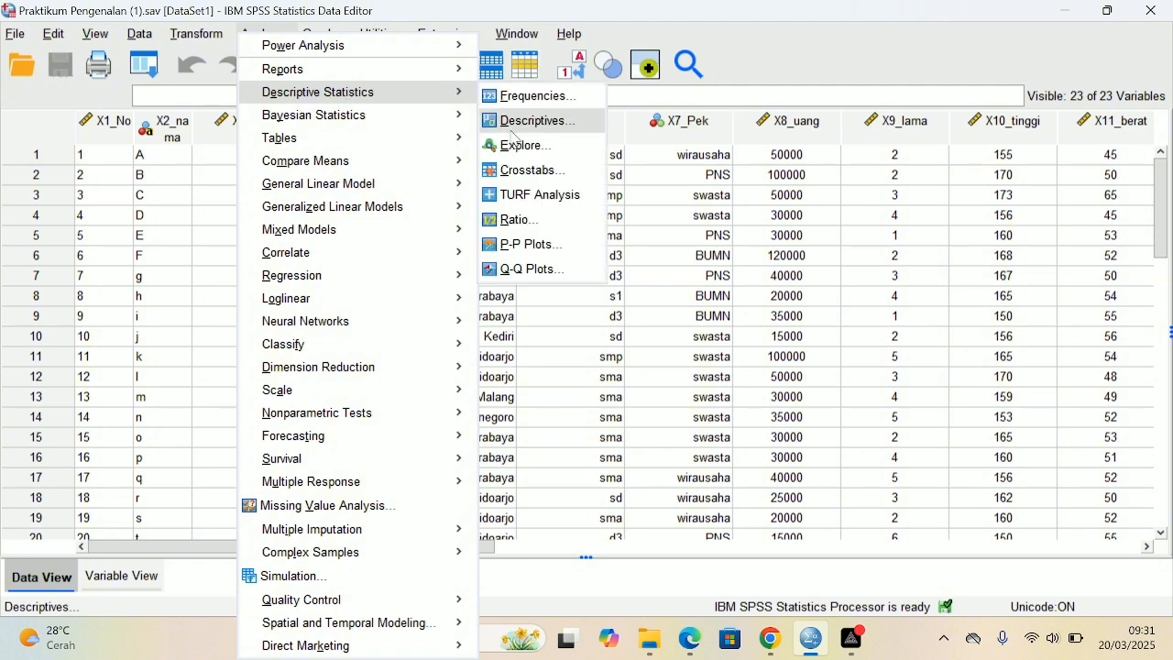
pyautogui.click(540, 176)
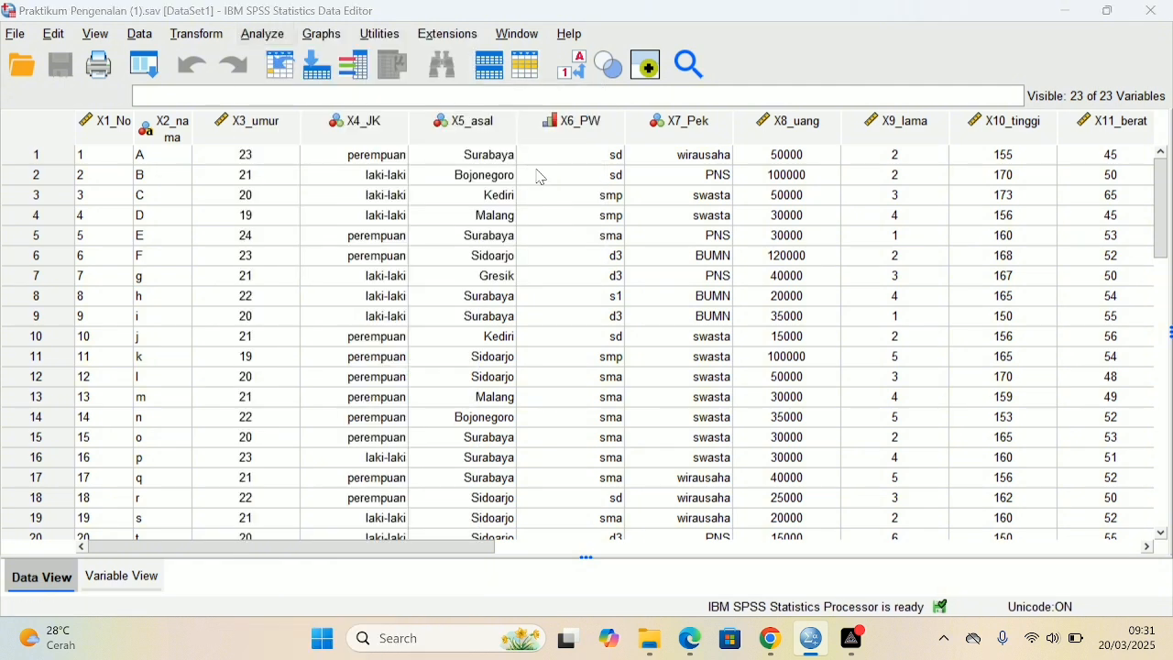
pyautogui.click(544, 179)
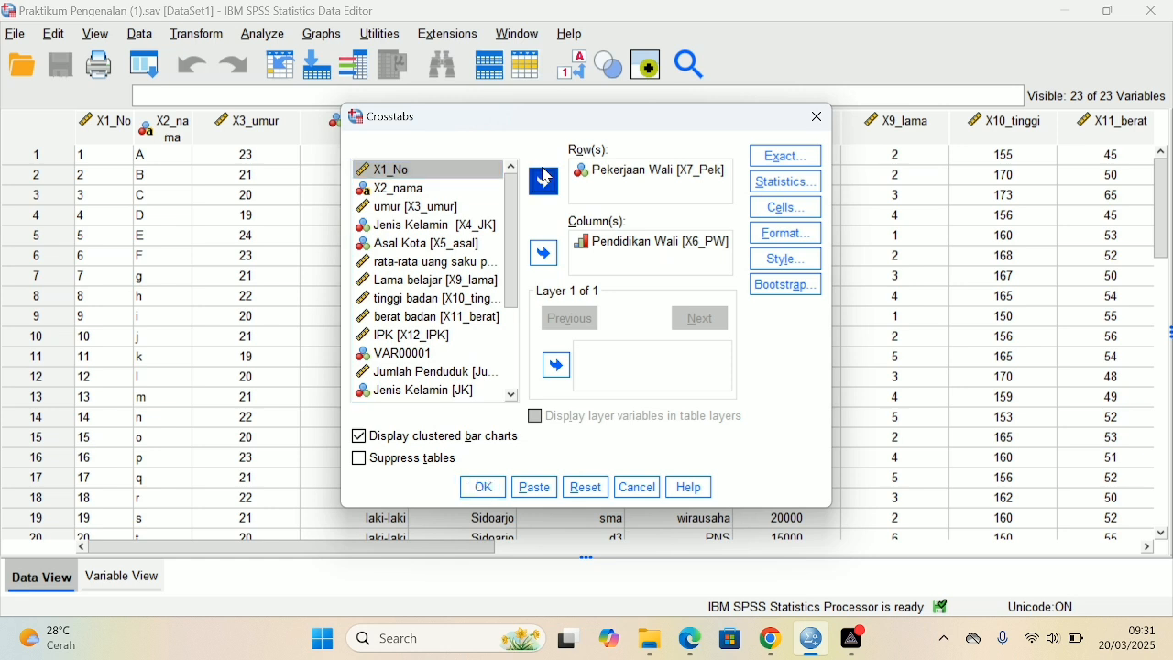
pyautogui.click(577, 177)
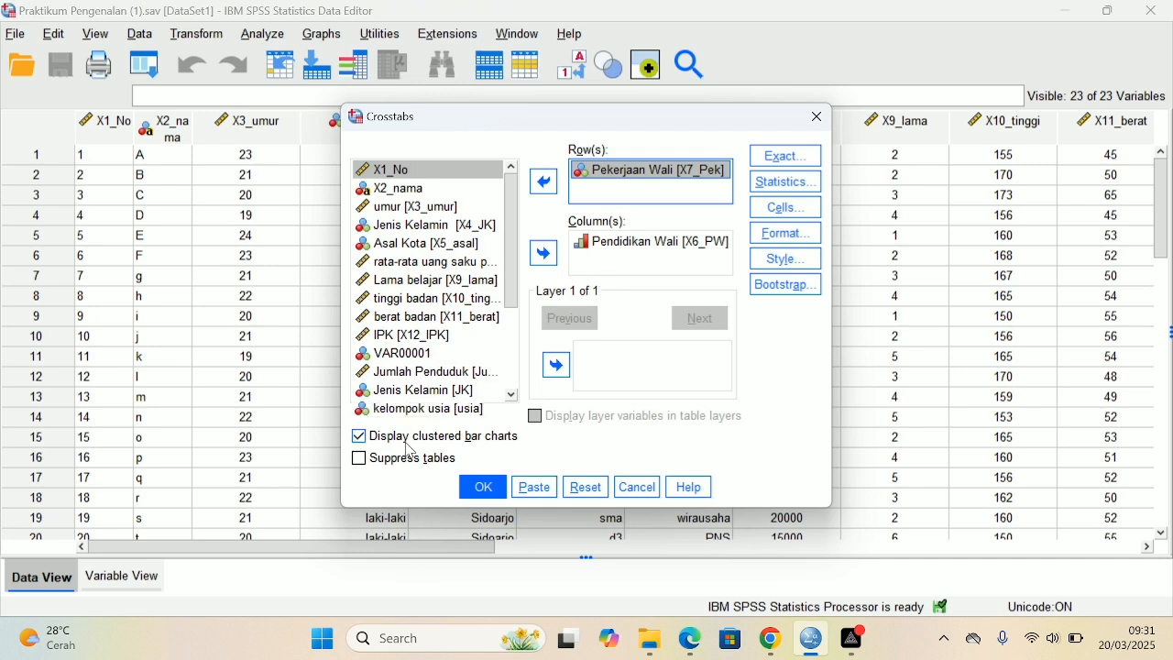
pyautogui.click(491, 493)
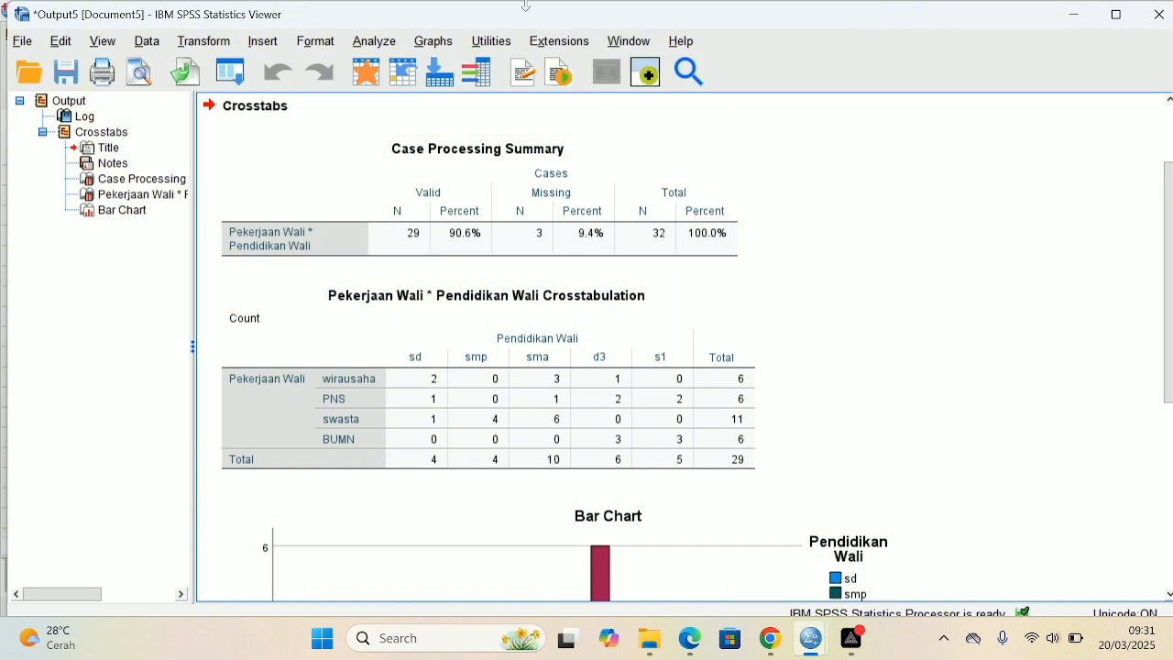
# Step: Create a simple bar chart for groups of cases showing % of cases, with Jenis Kelamin [X4_JK] on the category axis
pyautogui.click(435, 42)
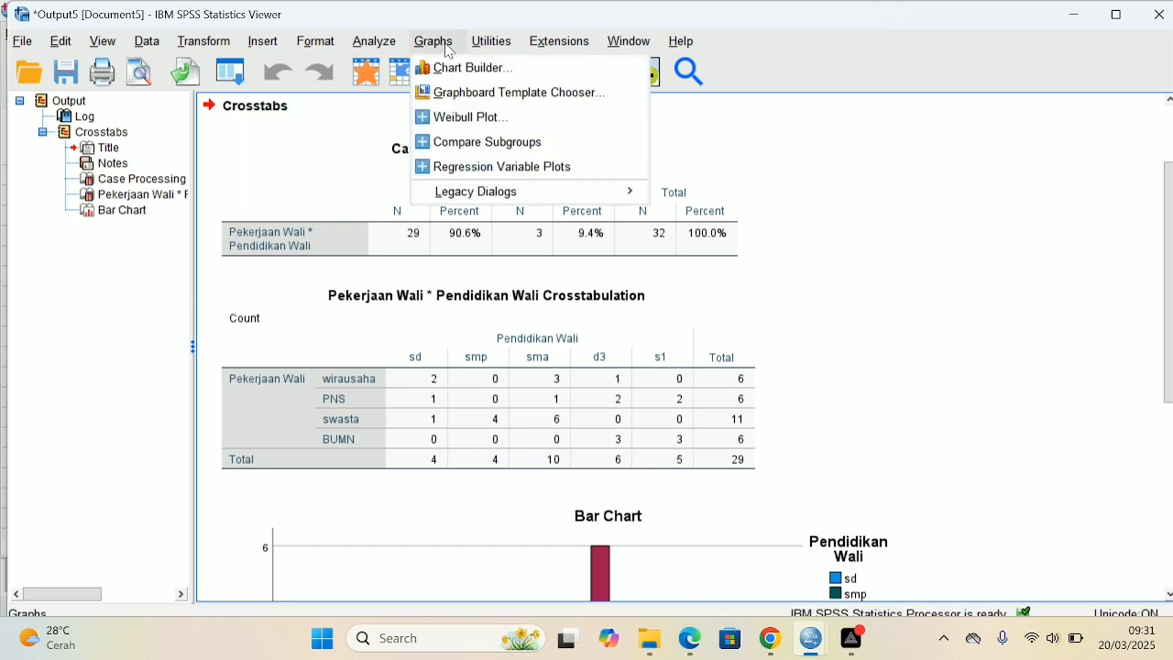
pyautogui.moveTo(622, 194)
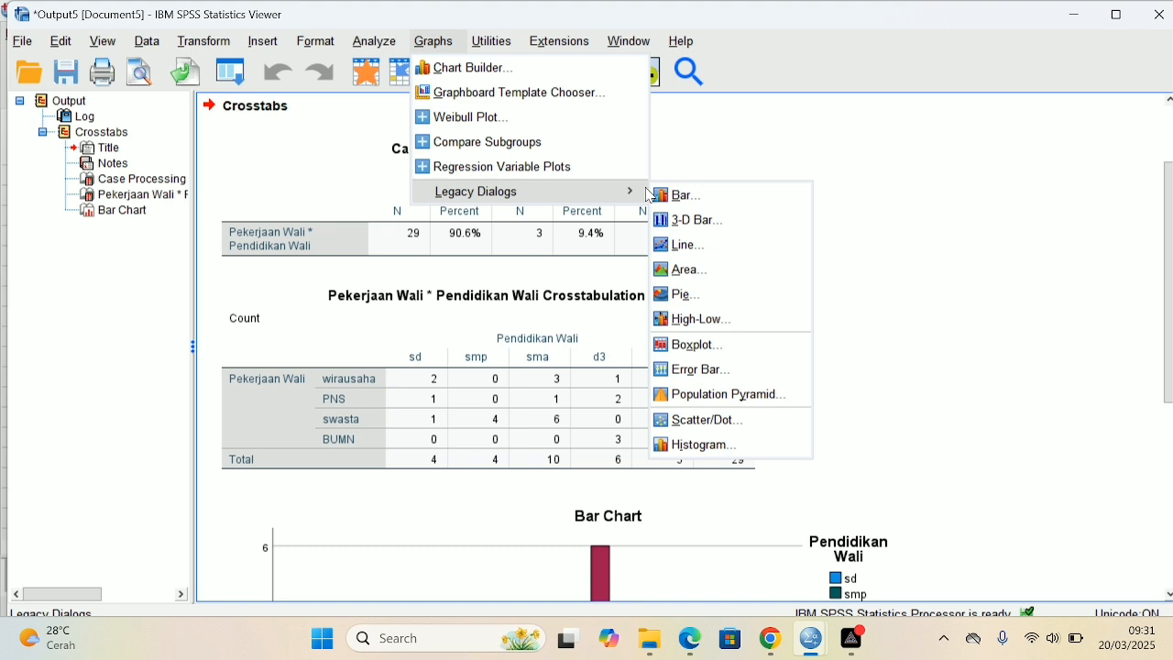
pyautogui.click(678, 194)
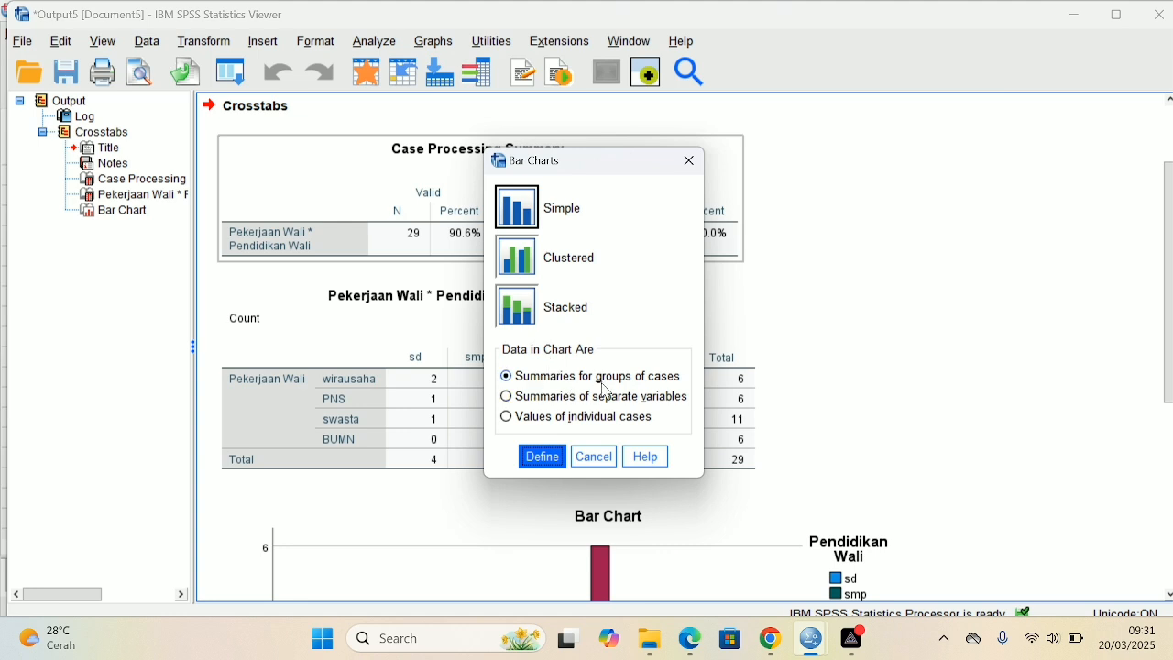
pyautogui.click(554, 458)
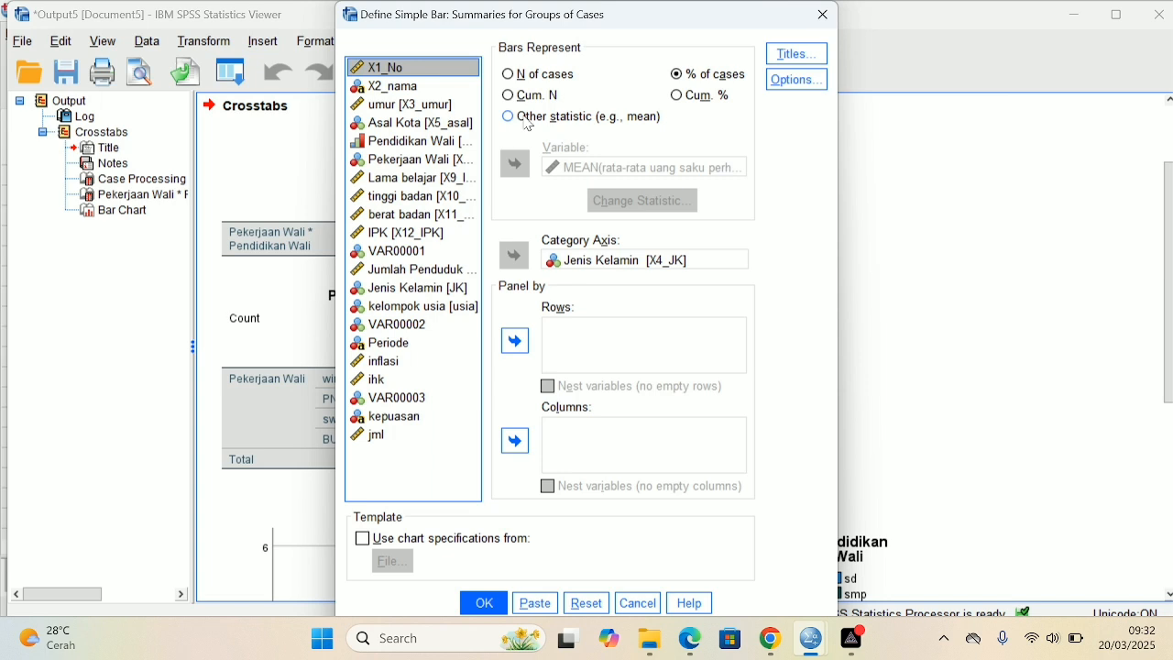
pyautogui.click(510, 117)
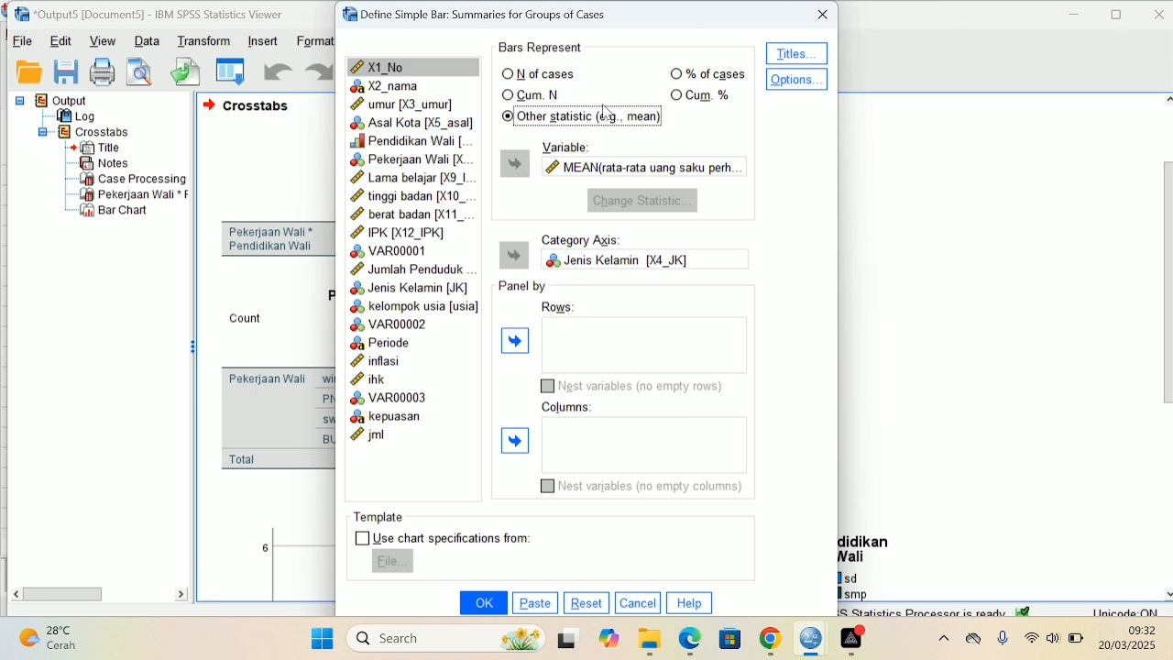
pyautogui.click(682, 79)
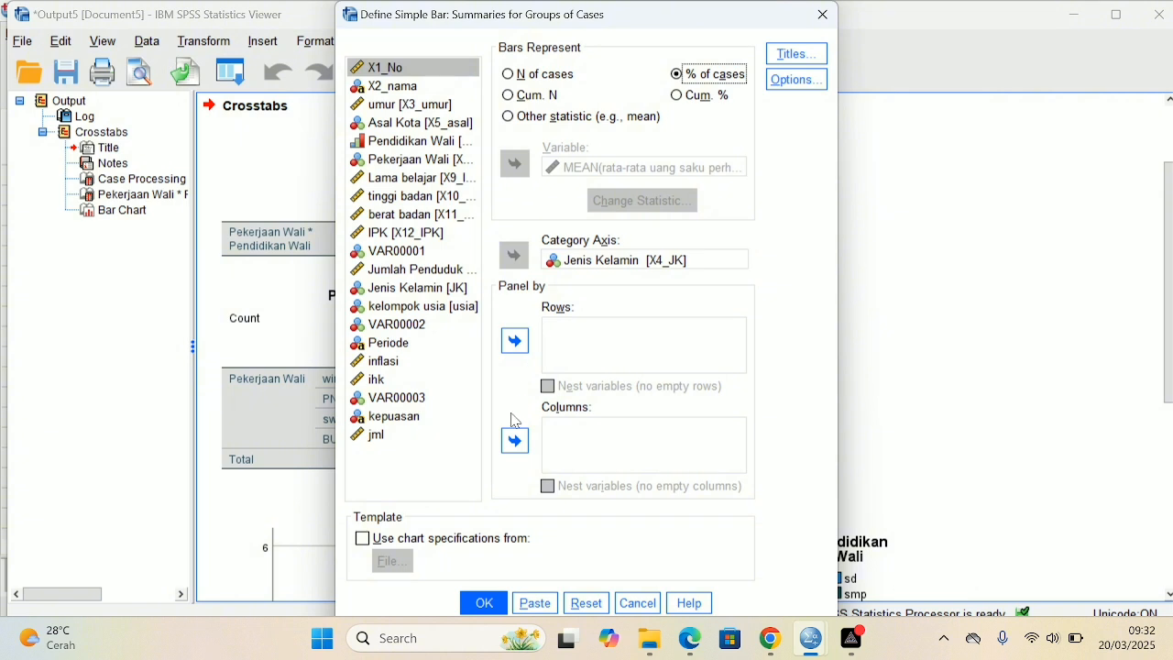
pyautogui.click(484, 602)
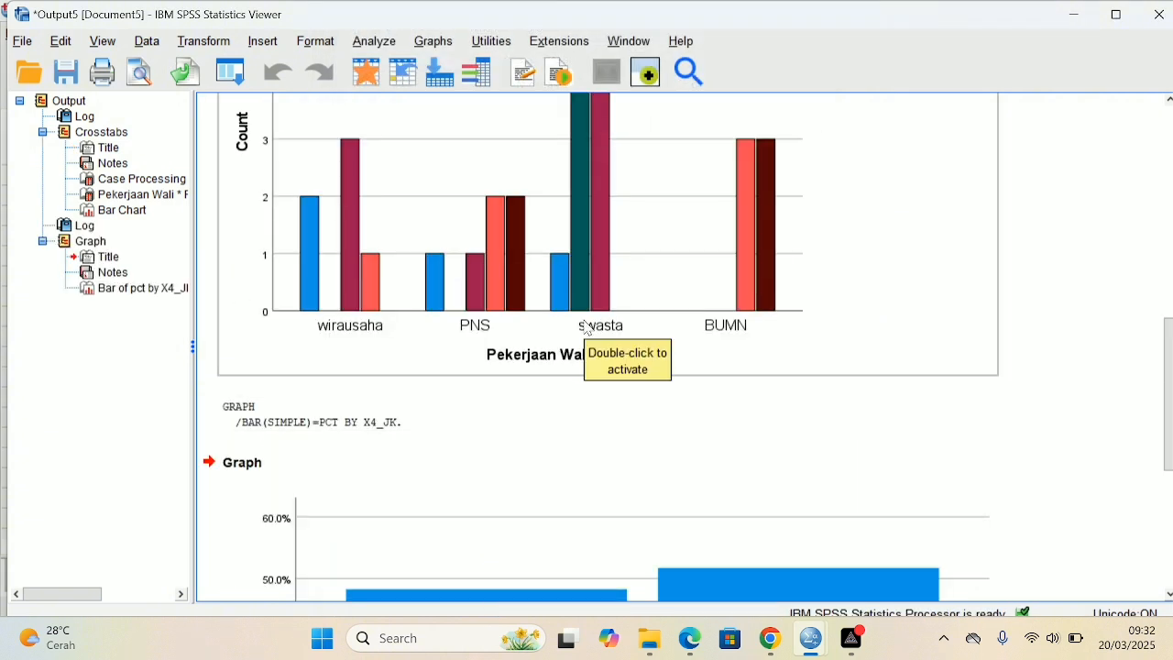
# Step: Set up a stacked bar chart that uses summaries for groups of cases and open its definition
pyautogui.scroll(3, 587, 327)
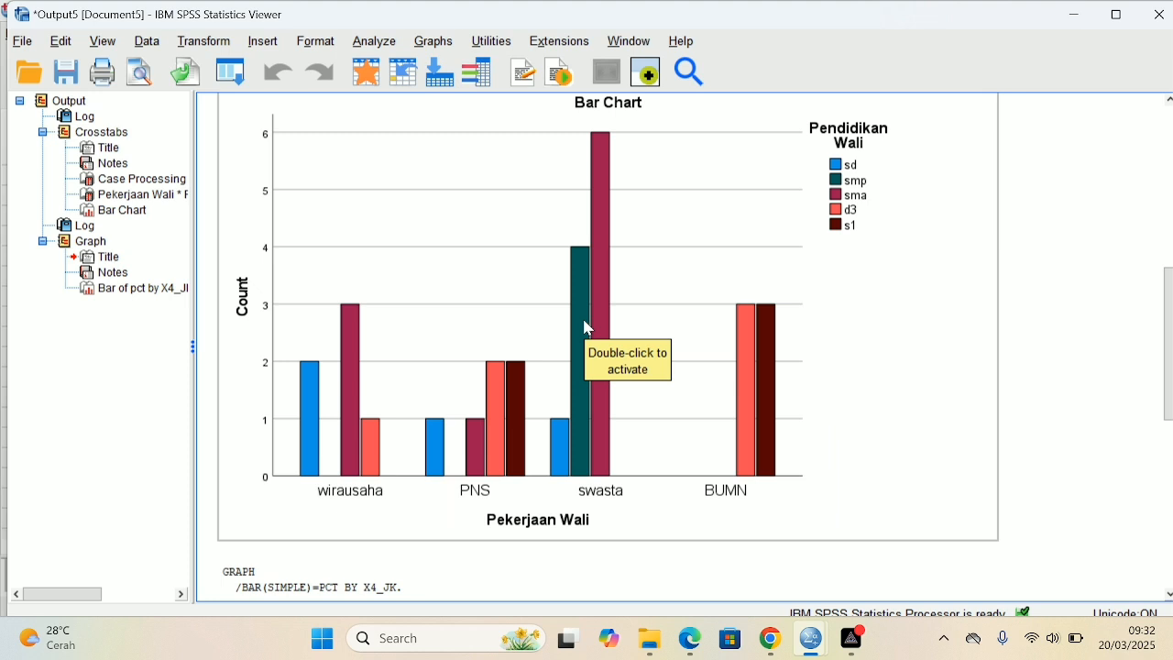
pyautogui.scroll(2, 587, 327)
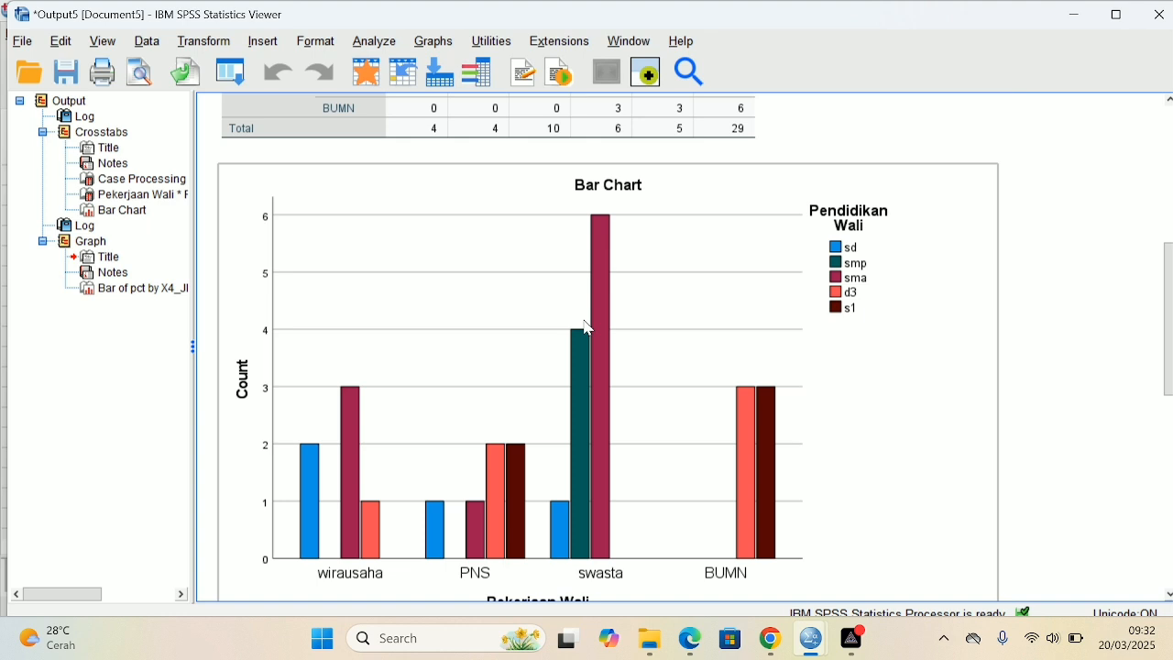
pyautogui.scroll(-2, 597, 370)
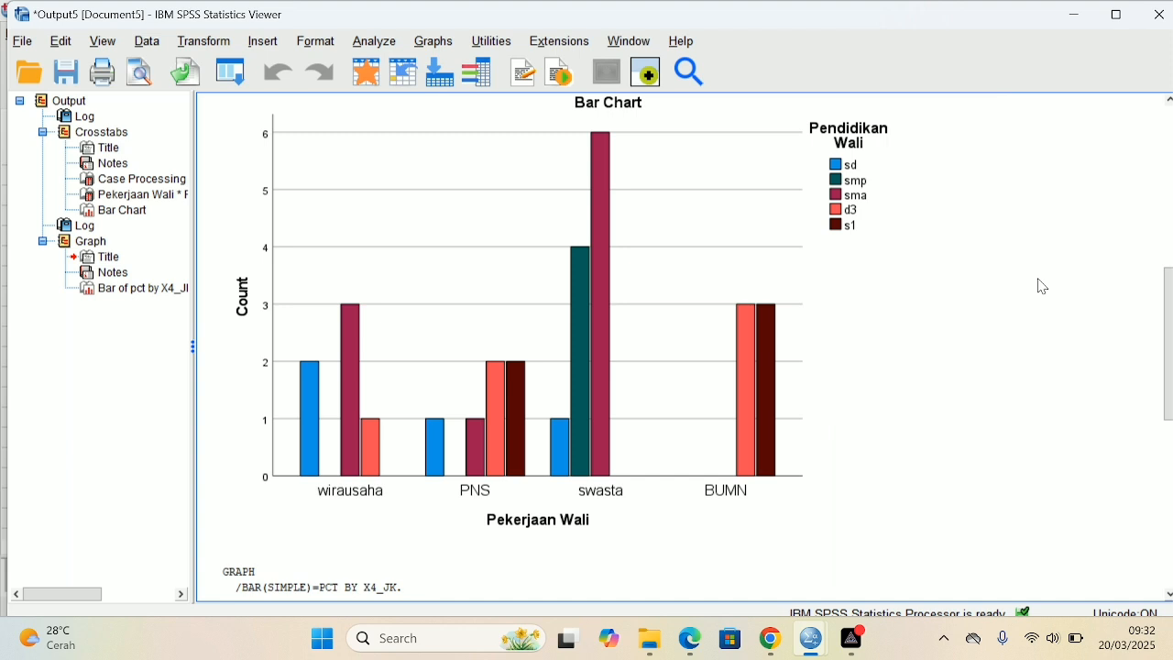
pyautogui.scroll(-6, 1042, 286)
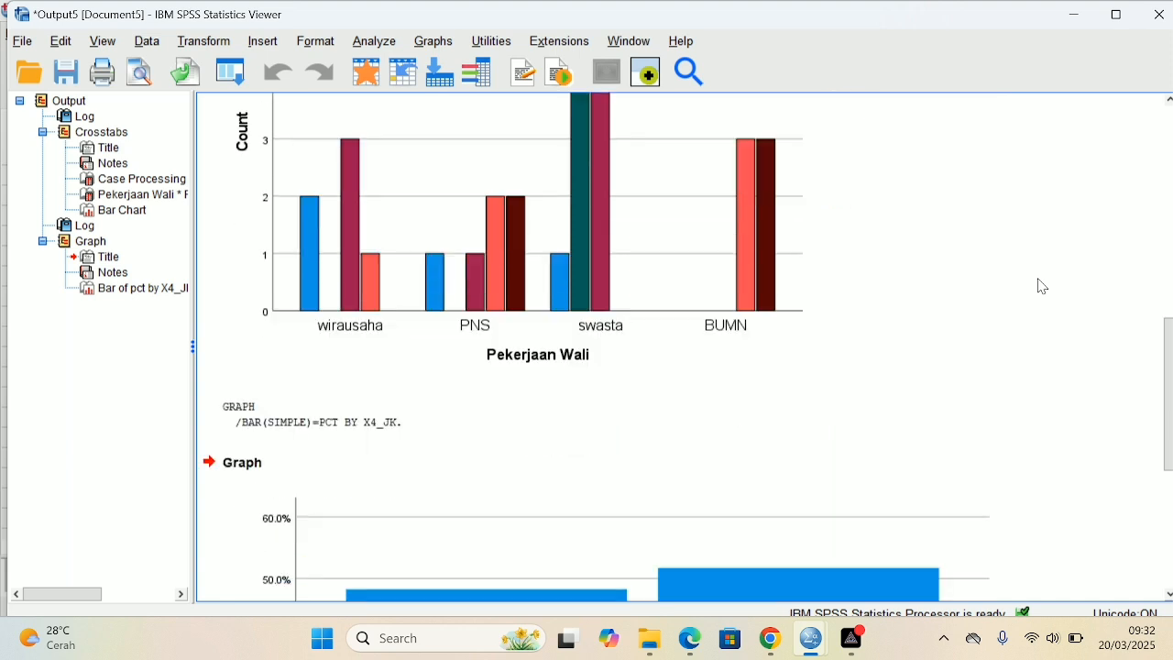
pyautogui.scroll(-7, 1042, 286)
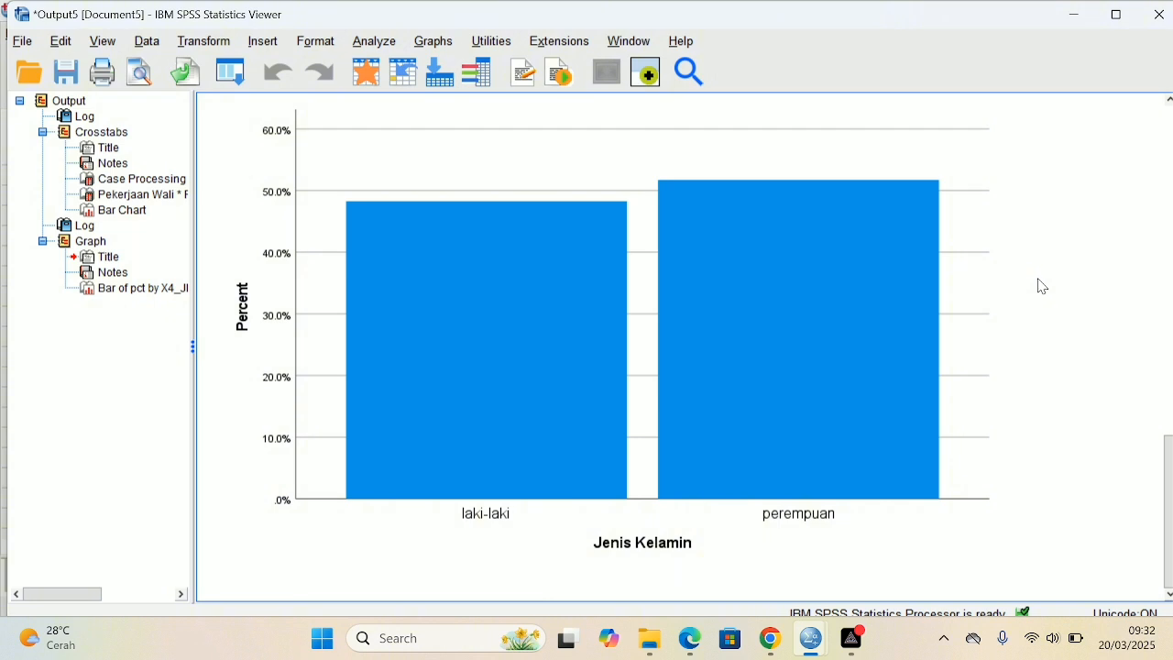
pyautogui.click(434, 41)
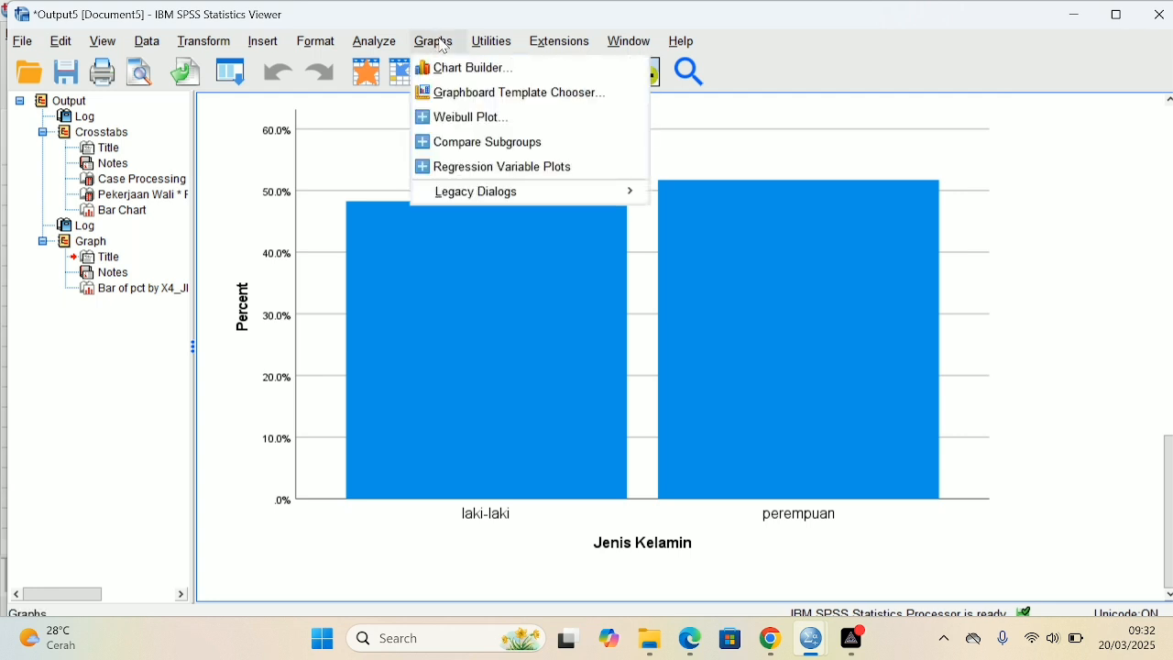
pyautogui.moveTo(623, 188)
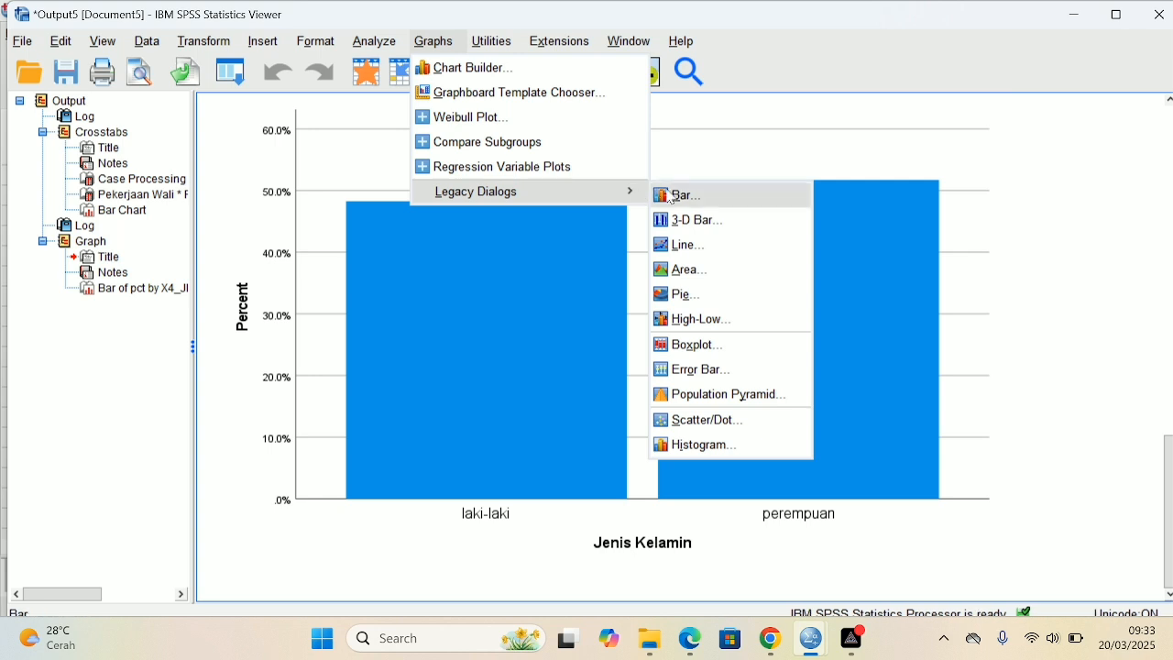
pyautogui.click(676, 195)
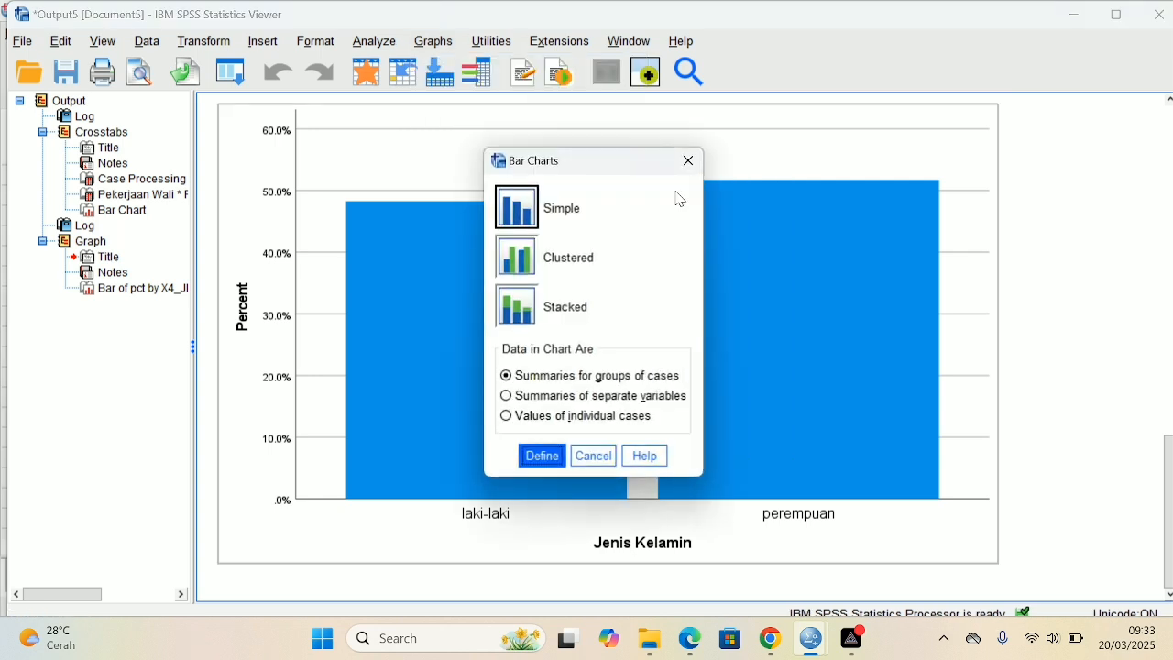
pyautogui.click(537, 309)
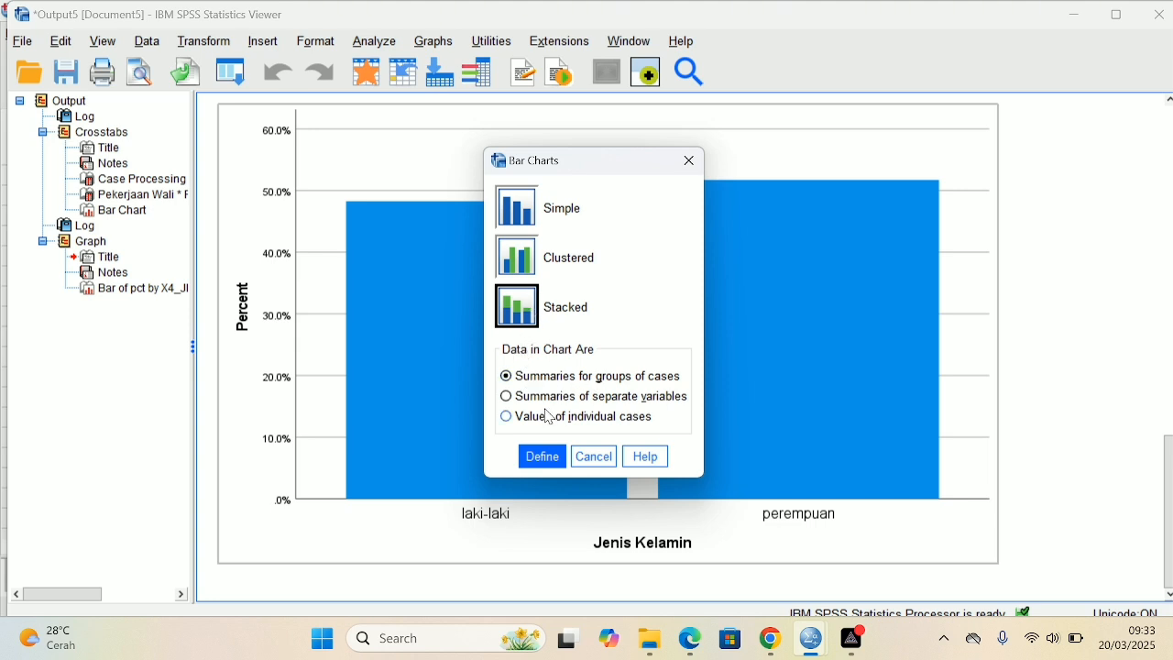
pyautogui.click(538, 457)
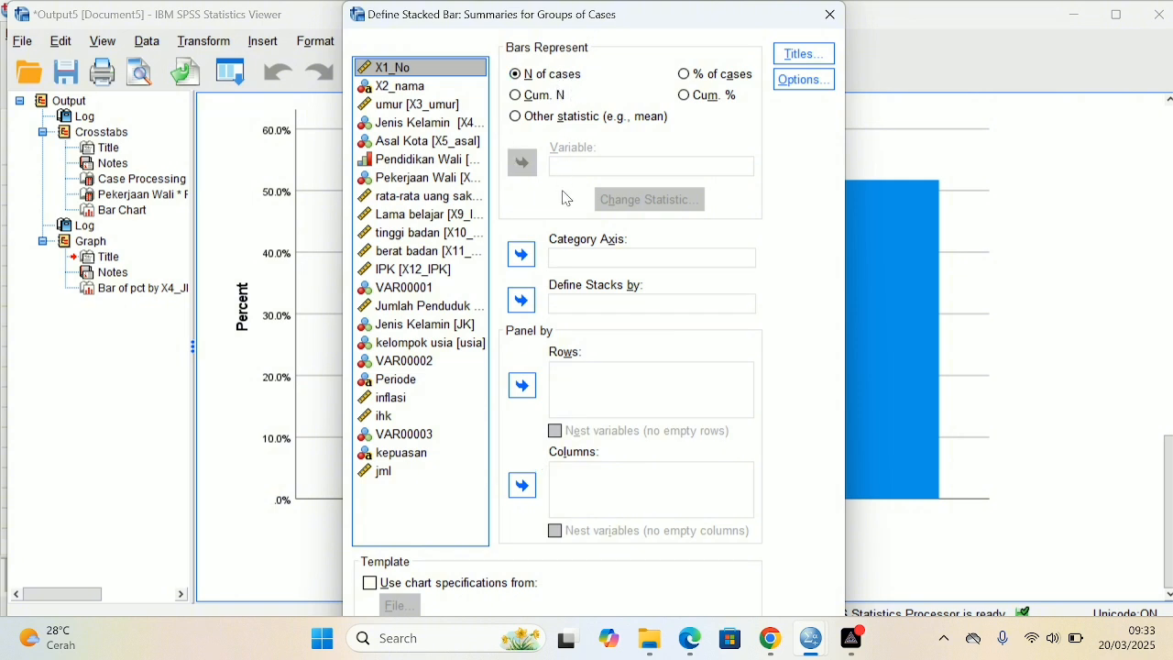
# Step: Generate the stacked bar chart with Pekerjaan Wali [X7_Pek] as category axis and stacks defined by Pendidikan Wali [X6_PW]
pyautogui.click(462, 179)
pyautogui.click(521, 255)
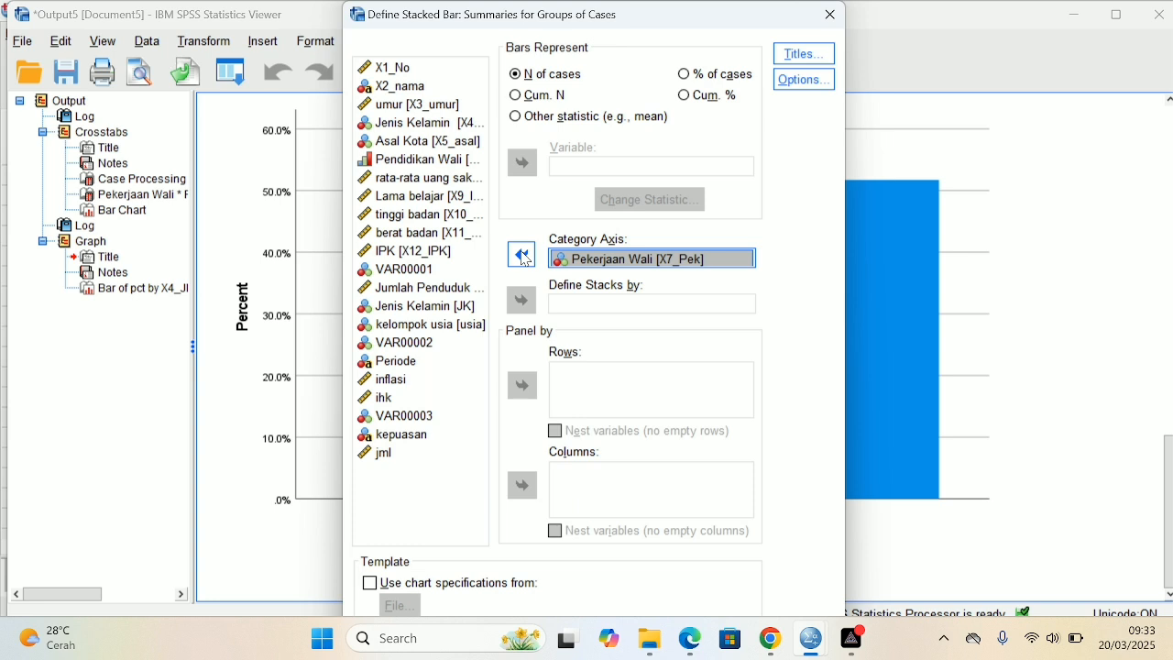
pyautogui.click(463, 165)
pyautogui.click(522, 302)
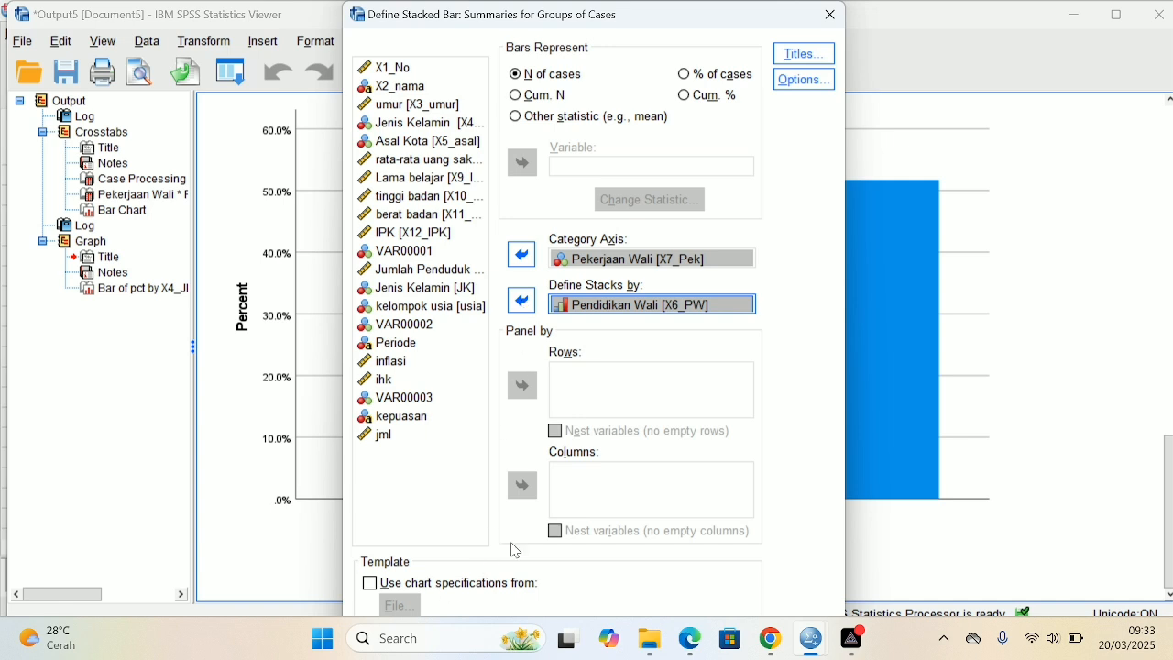
pyautogui.press('Return')
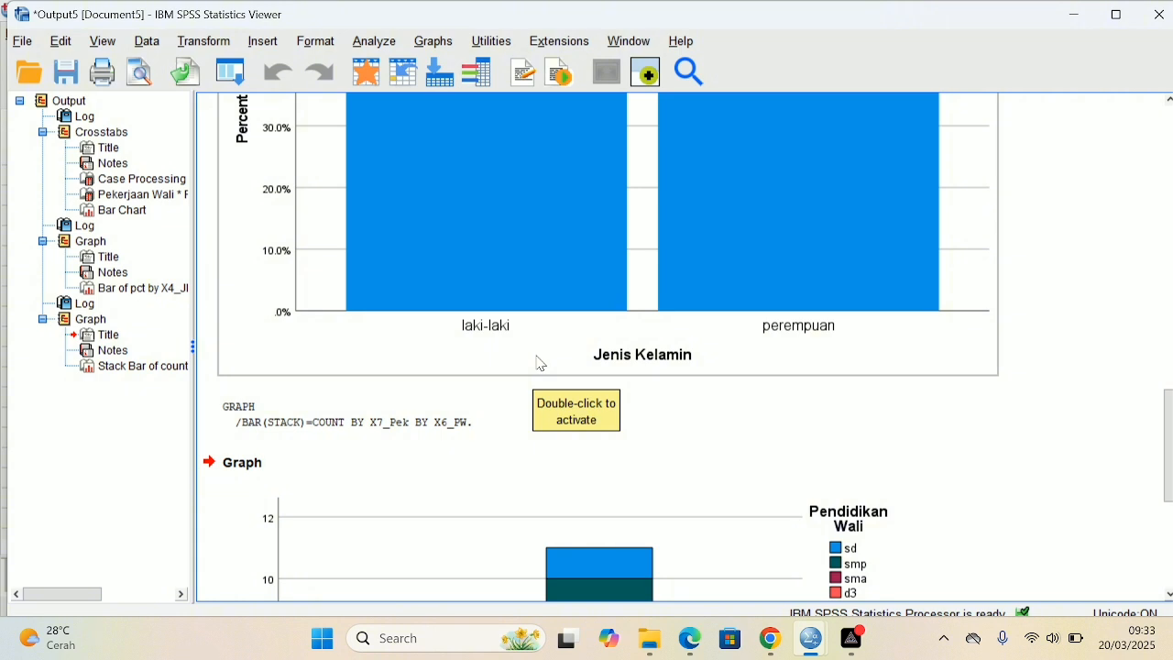
# Step: Set up a pie chart that uses summaries for groups of cases and open its definition
pyautogui.scroll(-2, 541, 364)
pyautogui.scroll(-2, 541, 364)
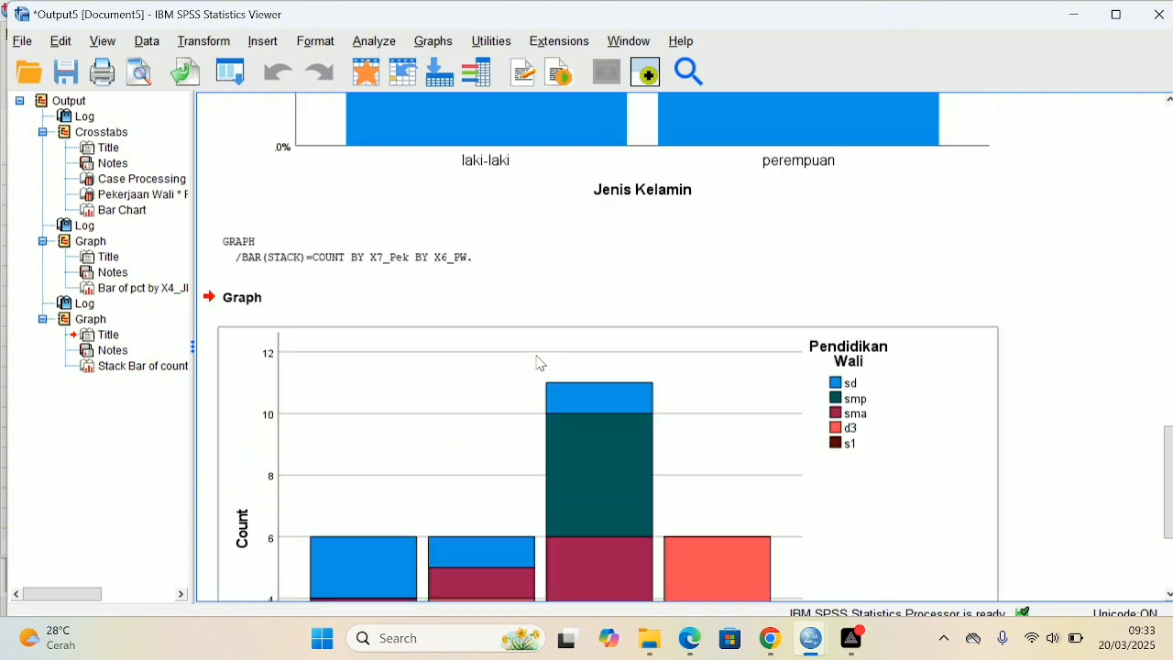
pyautogui.scroll(-2, 541, 364)
pyautogui.scroll(-2, 541, 364)
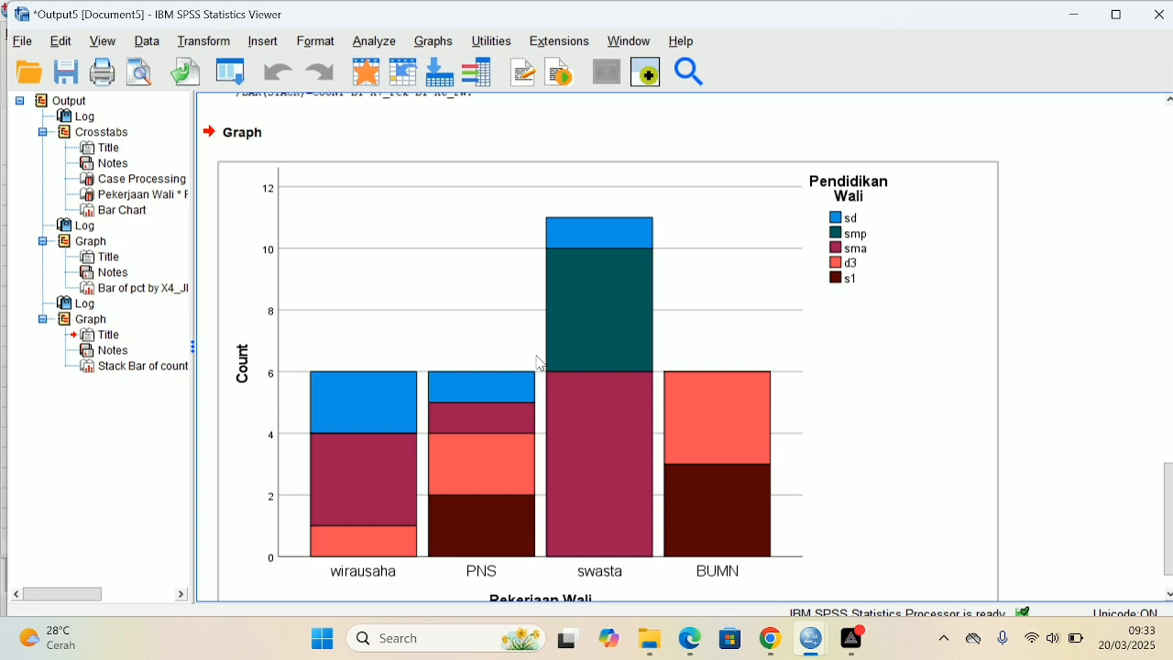
pyautogui.scroll(-2, 541, 363)
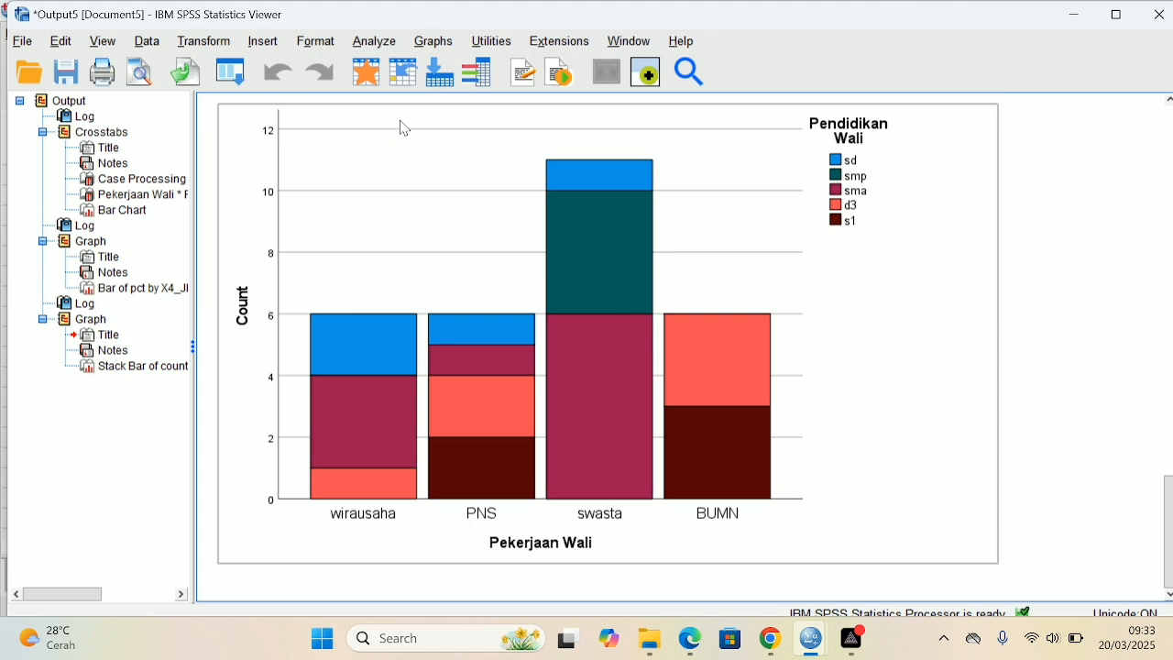
pyautogui.click(444, 43)
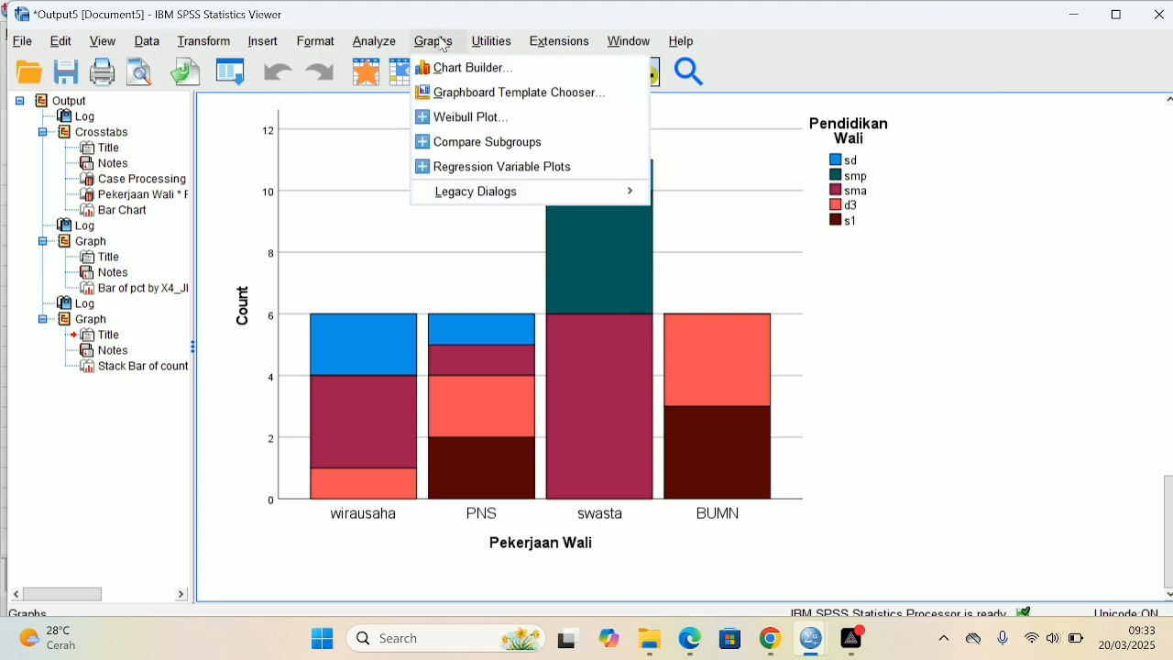
pyautogui.moveTo(537, 191)
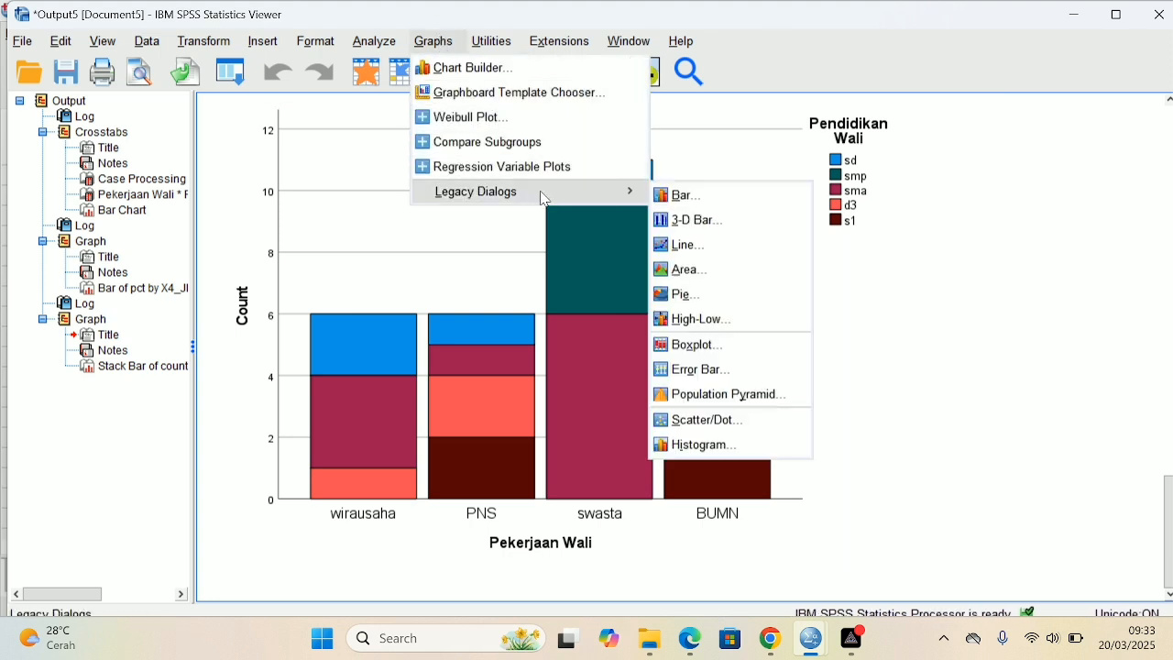
pyautogui.click(713, 293)
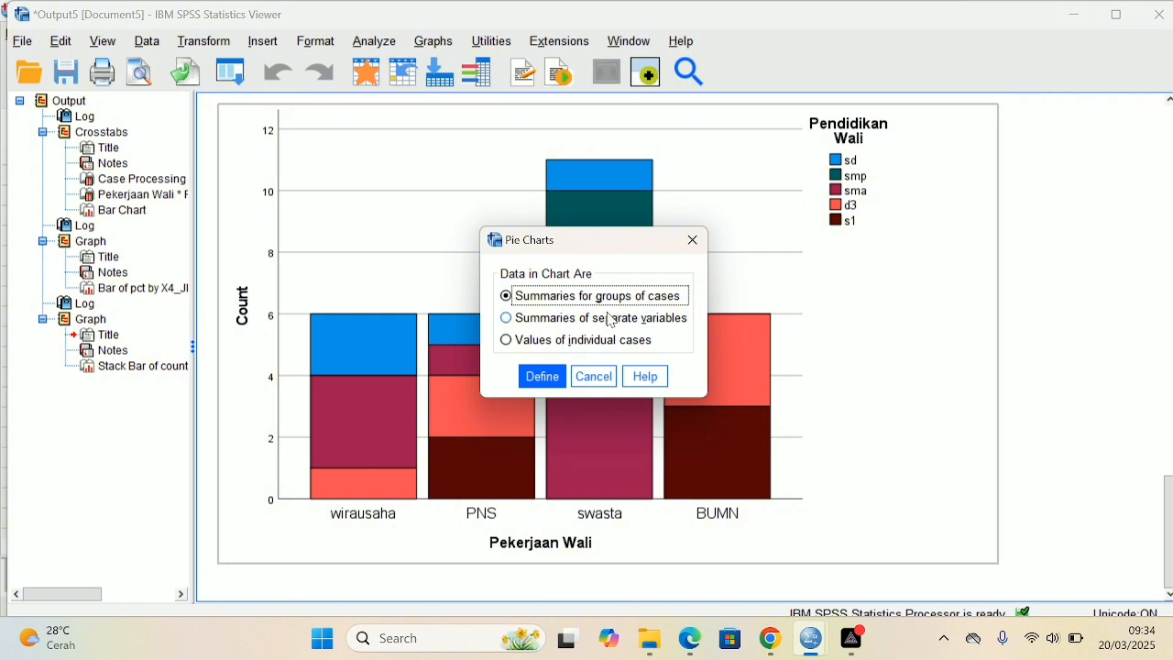
pyautogui.click(542, 377)
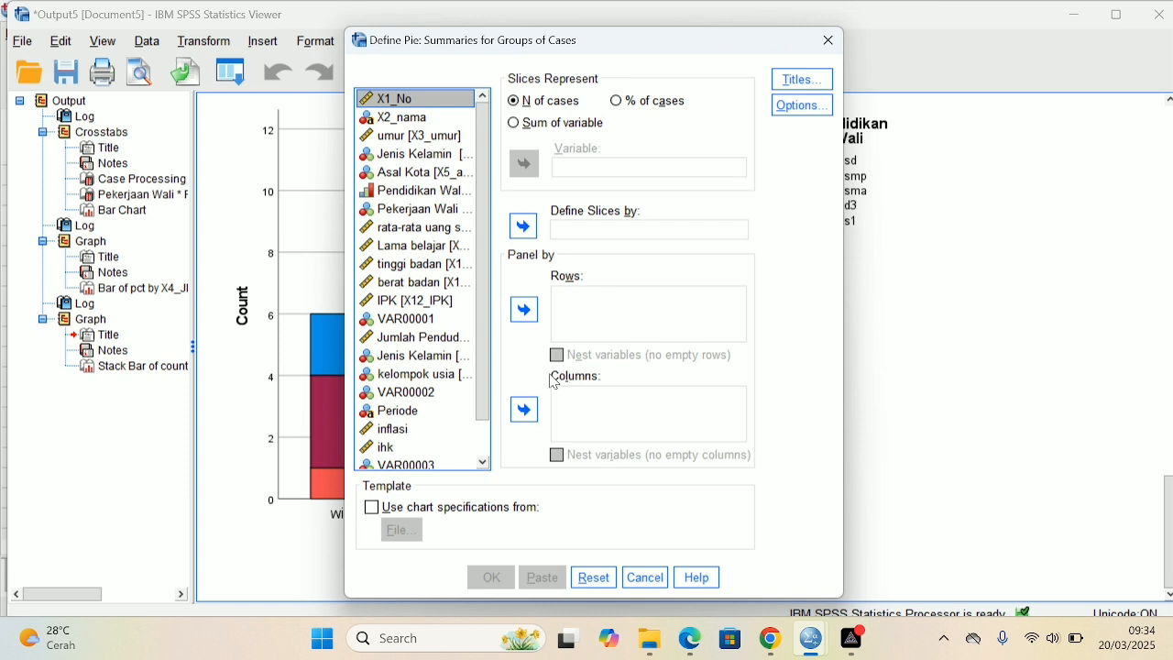
# Step: Make the pie slices represent the sum of the variable umur [X3_umur]
pyautogui.click(514, 124)
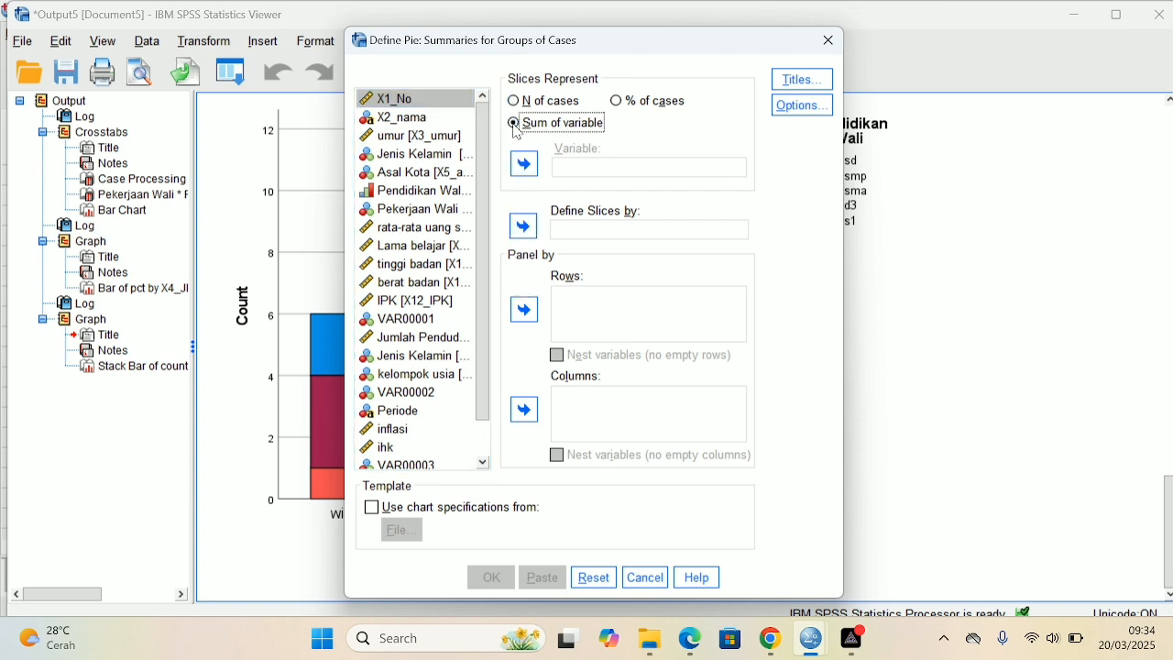
pyautogui.click(452, 142)
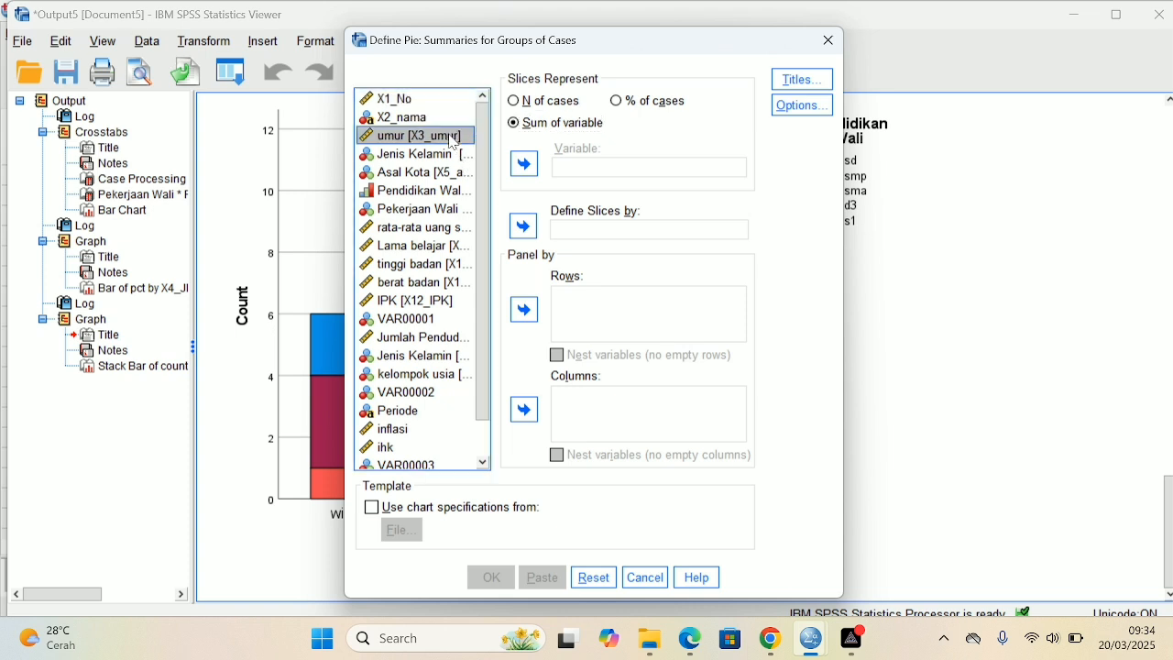
pyautogui.click(524, 165)
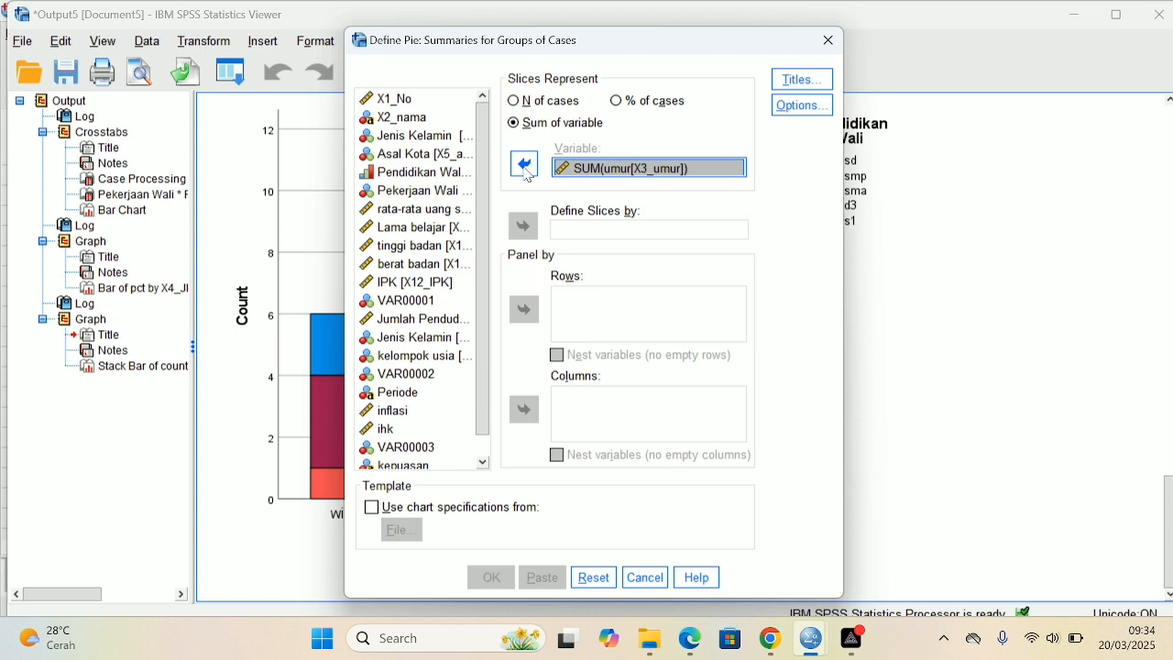
# Step: Generate the pie chart with slices representing % of cases and defined by Jenis Kelamin [X4_JK]
pyautogui.click(620, 104)
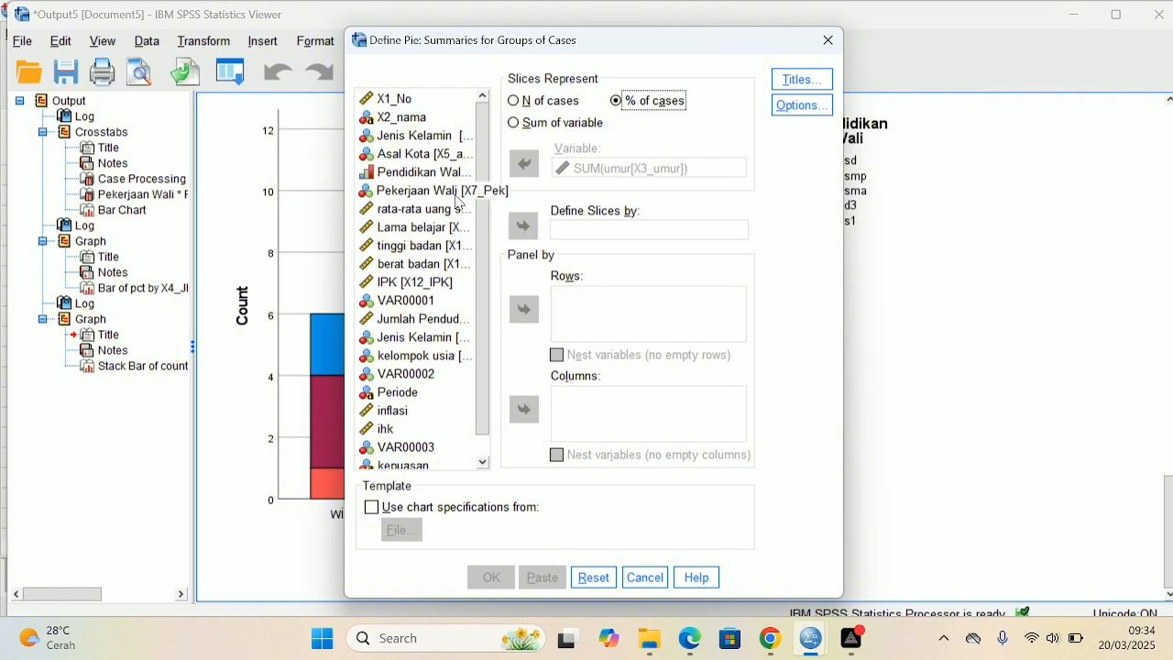
pyautogui.click(449, 138)
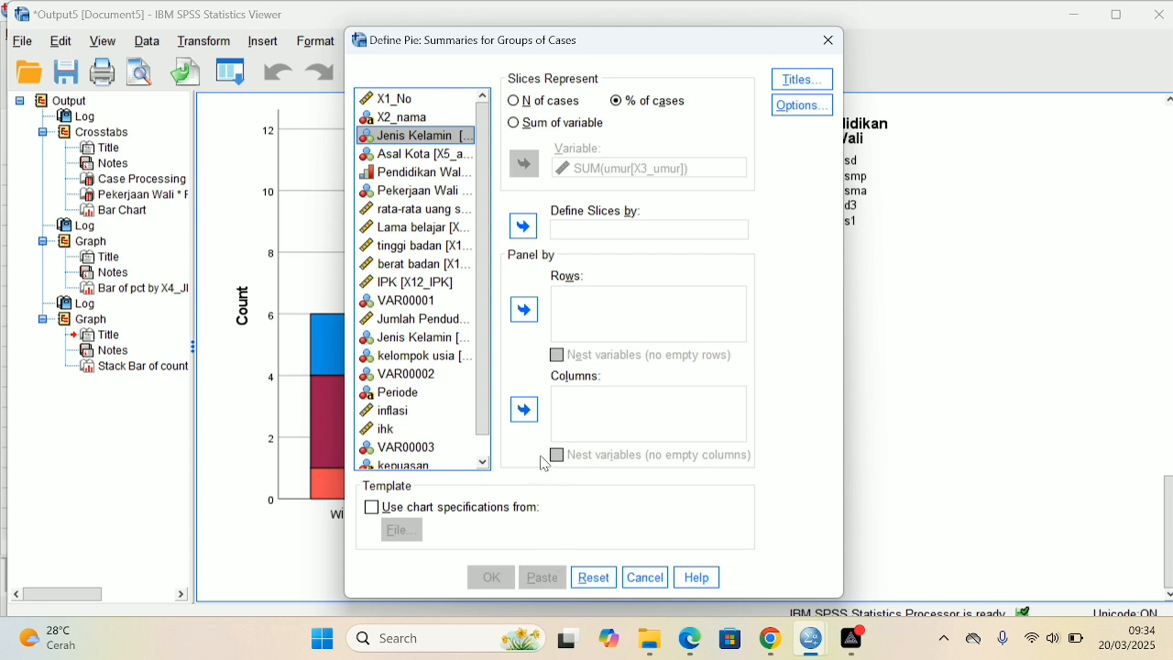
pyautogui.click(522, 227)
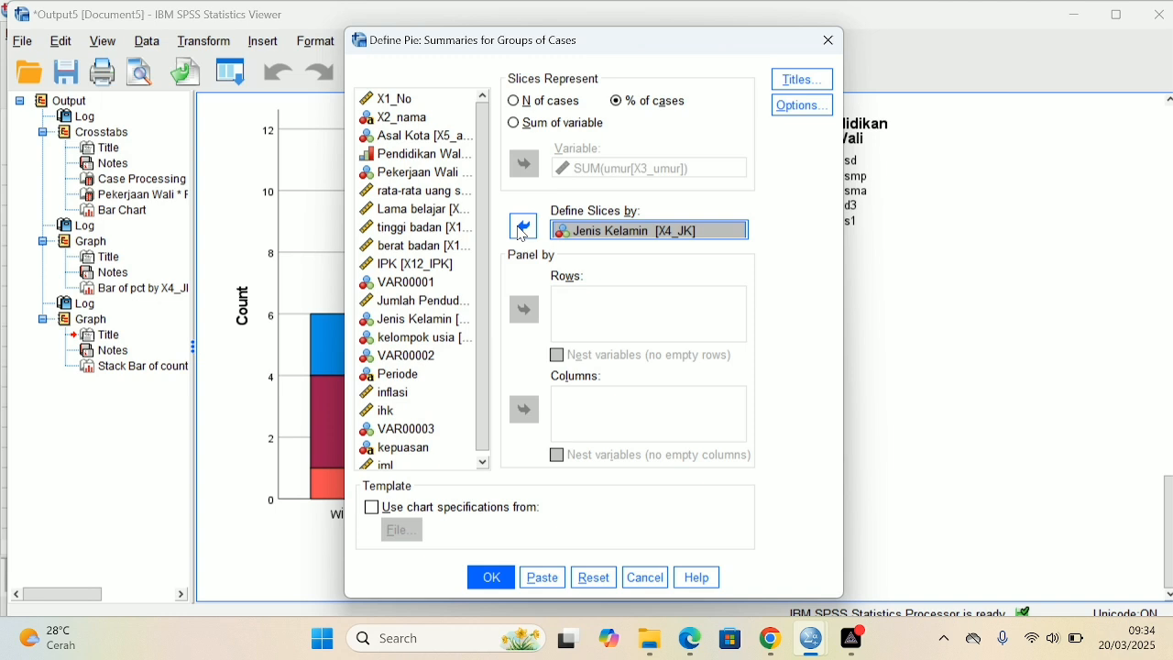
pyautogui.click(489, 578)
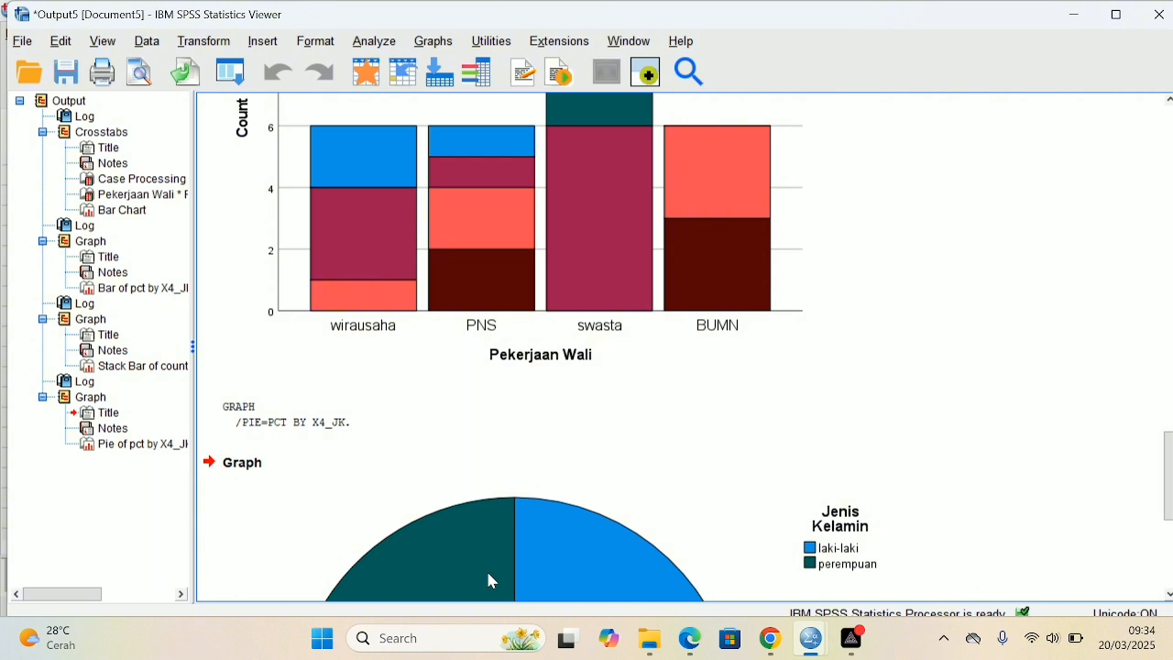
pyautogui.click(491, 580)
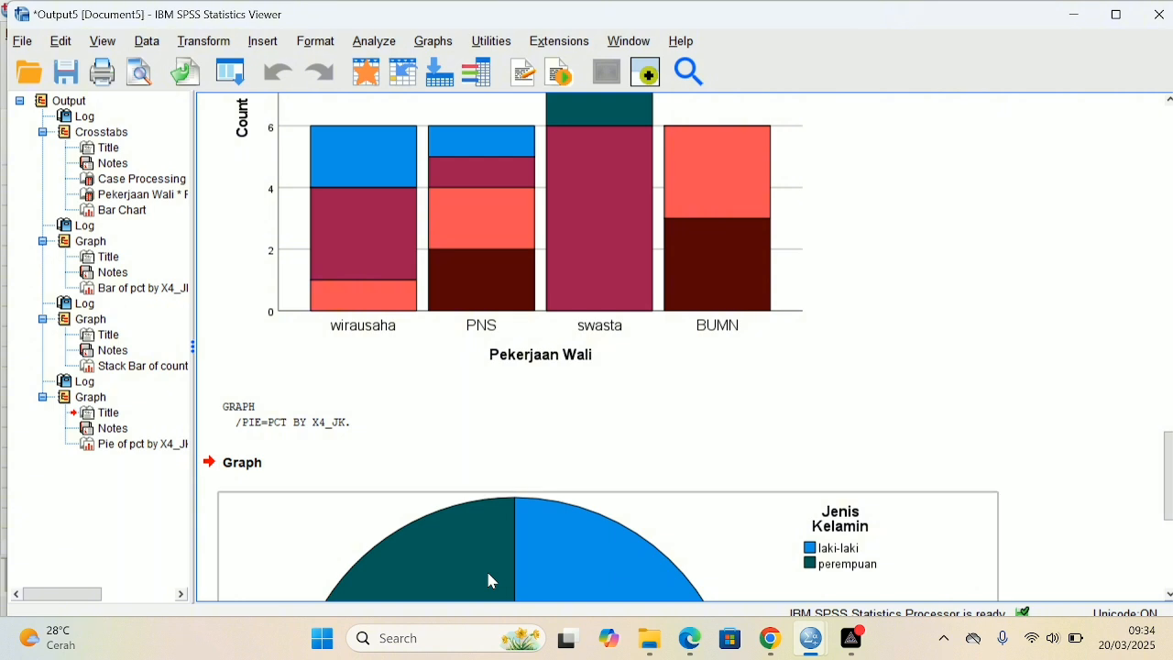
# Step: Add percentage data labels to both slices of the Jenis Kelamin [X4_JK] pie chart and close the chart editor
pyautogui.scroll(-3, 491, 580)
pyautogui.scroll(-3, 490, 580)
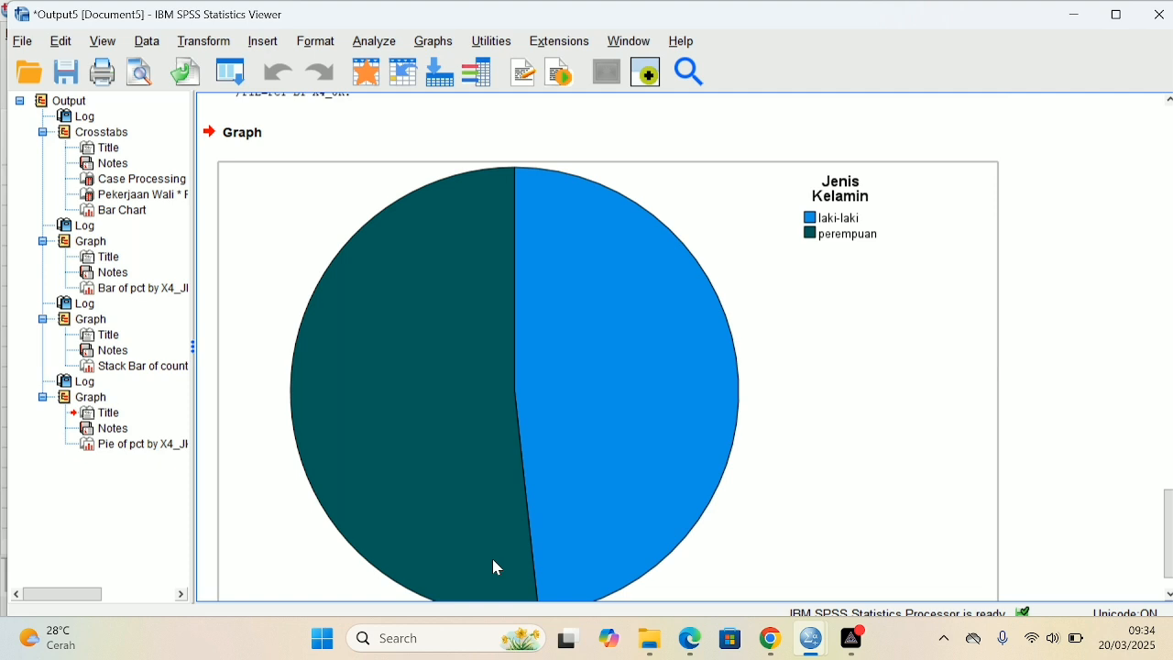
pyautogui.click(527, 452)
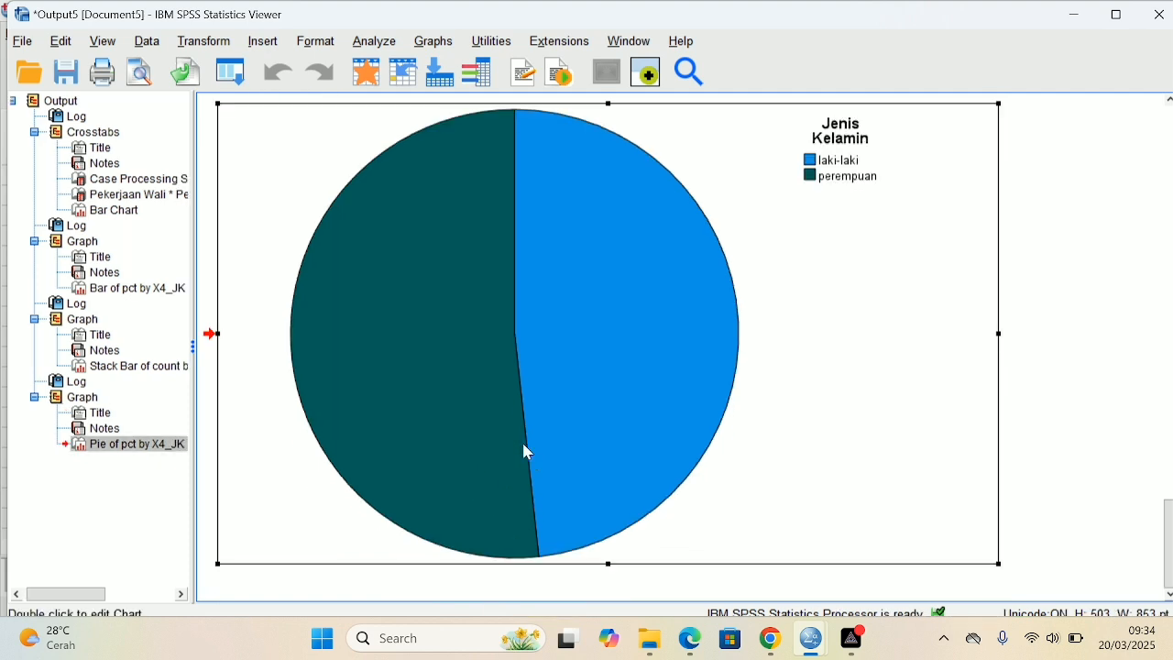
pyautogui.doubleClick(527, 451)
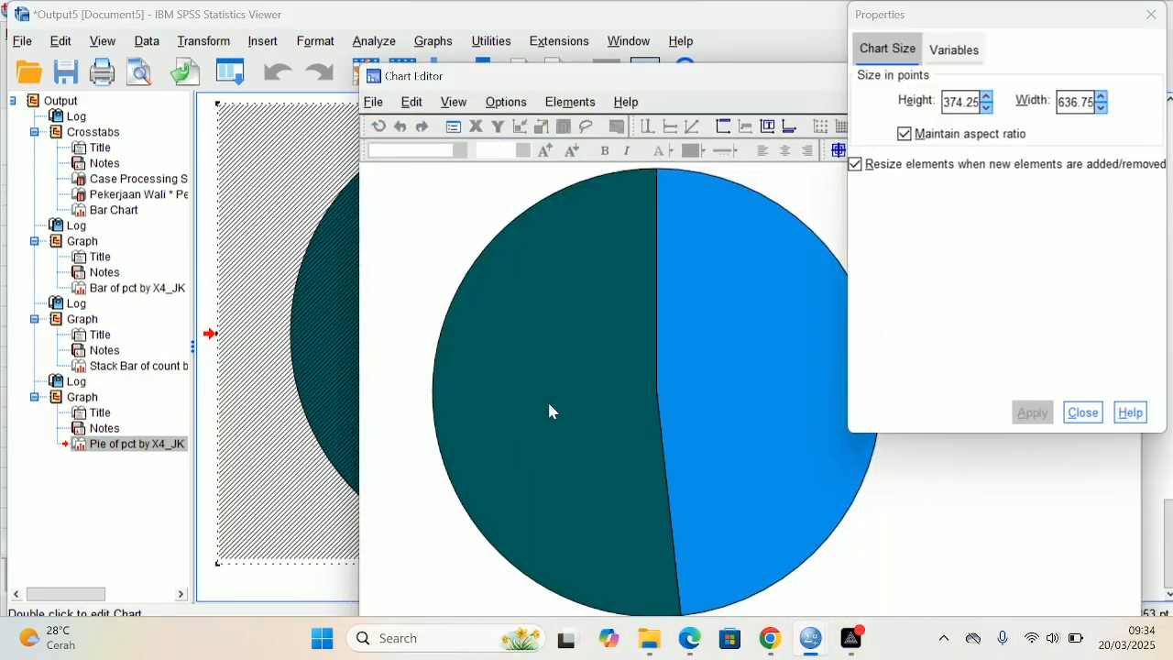
pyautogui.click(1152, 14)
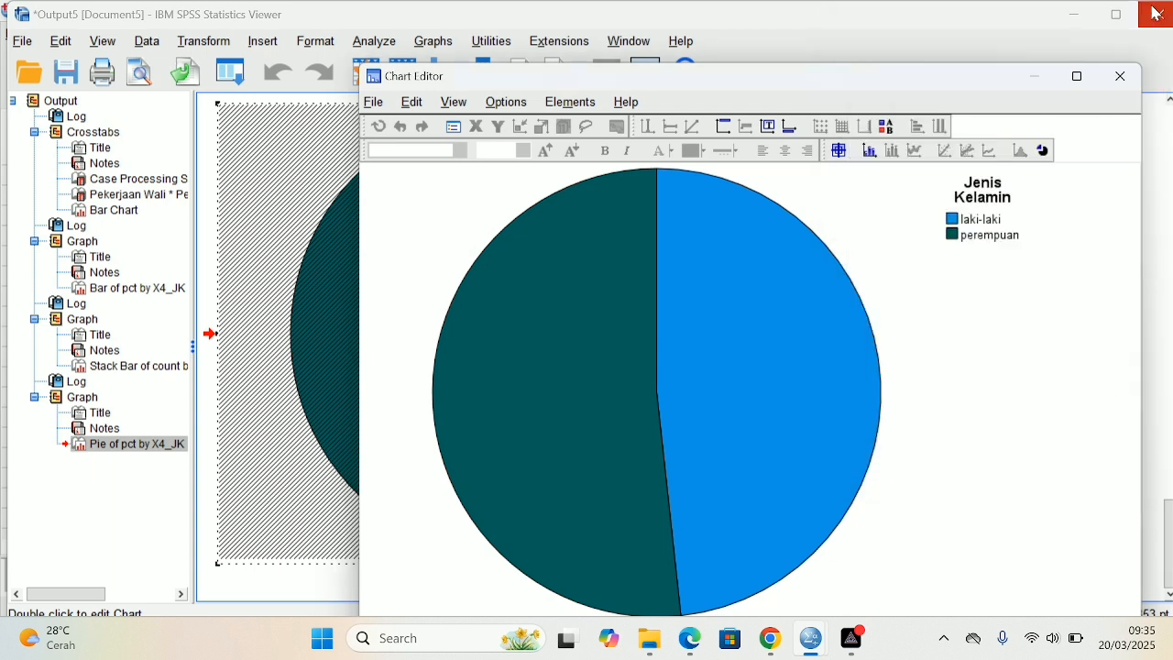
pyautogui.click(588, 107)
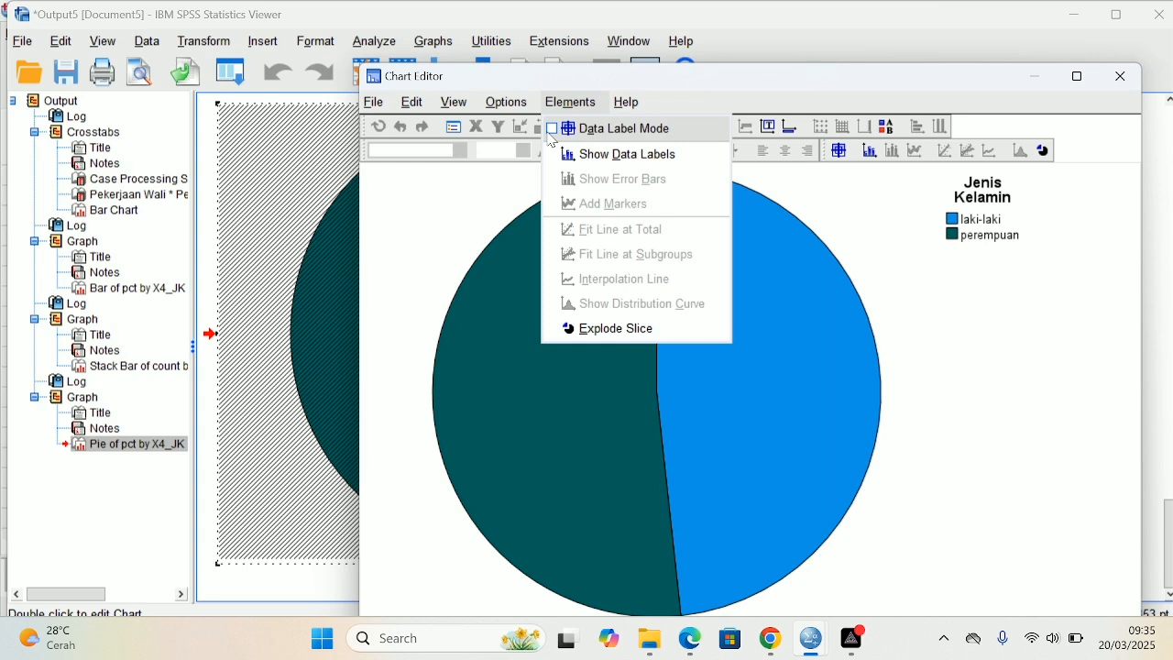
pyautogui.click(553, 137)
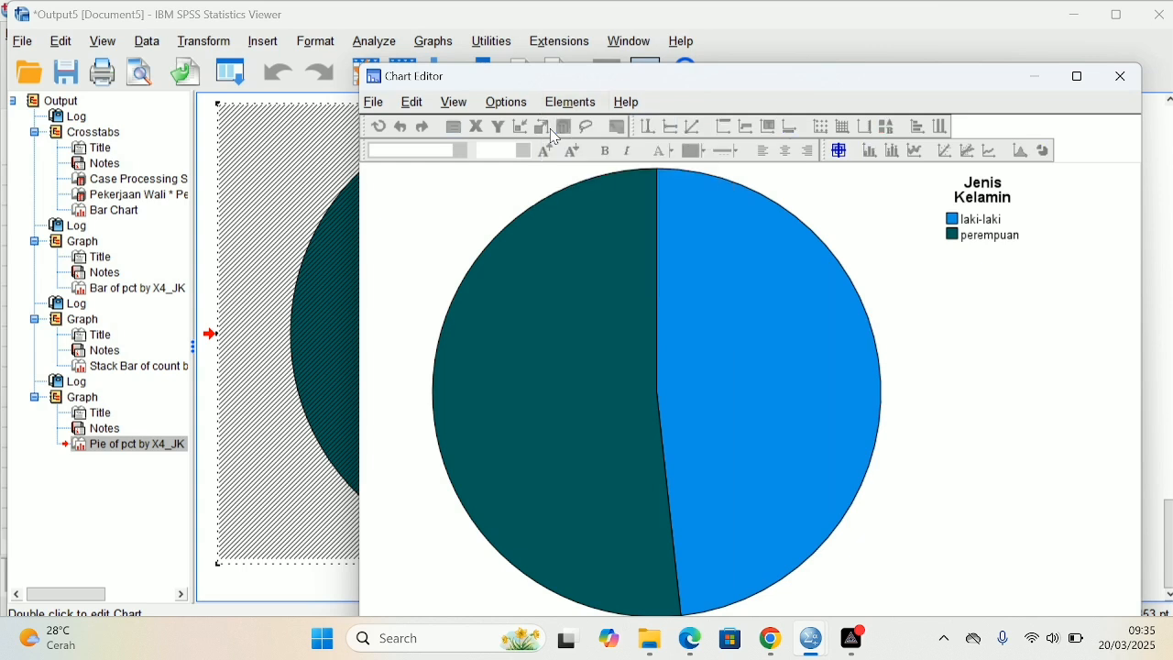
pyautogui.click(586, 355)
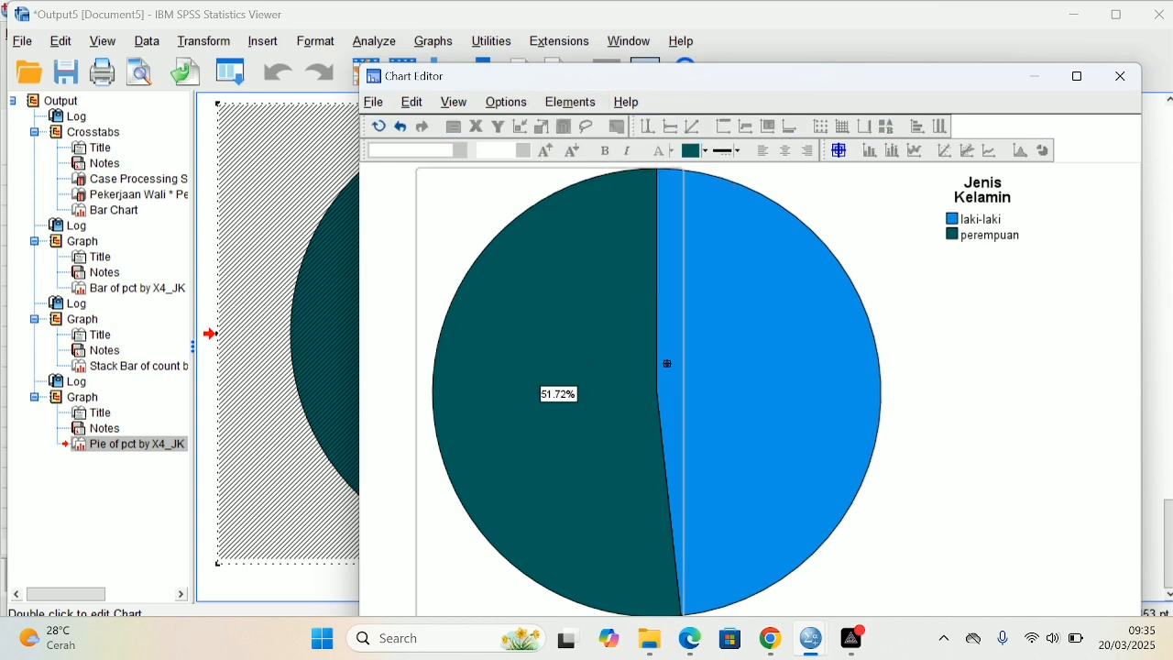
pyautogui.click(716, 375)
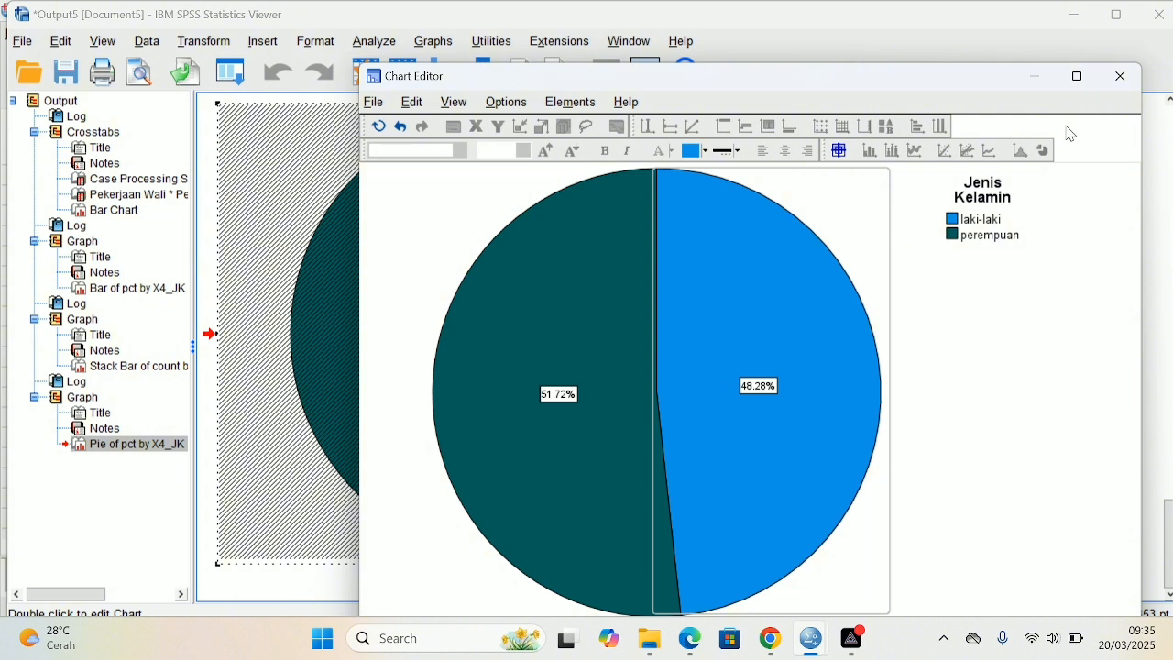
pyautogui.click(1122, 77)
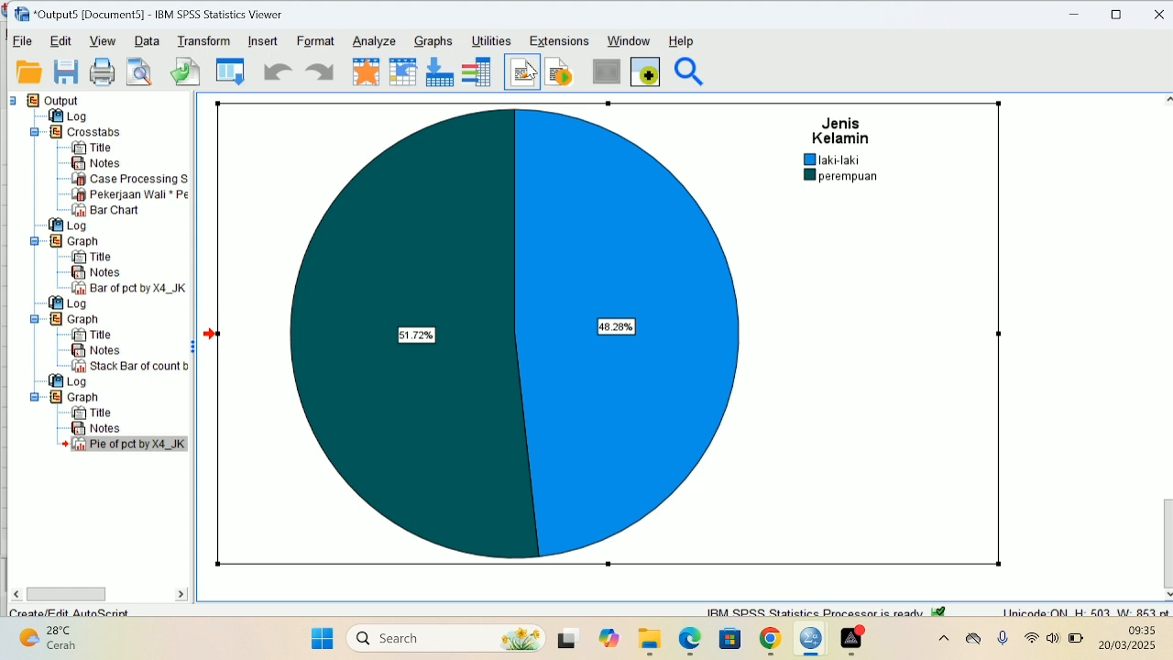
# Step: Set up another pie chart that uses summaries for groups of cases and open its definition
pyautogui.click(434, 42)
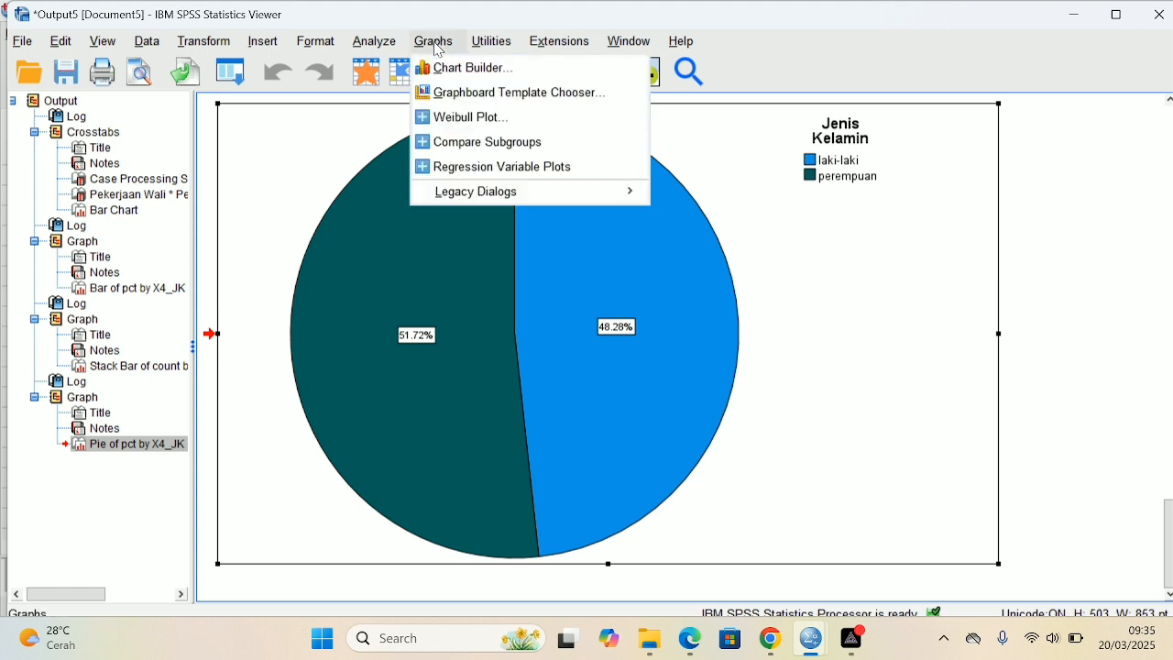
pyautogui.moveTo(600, 198)
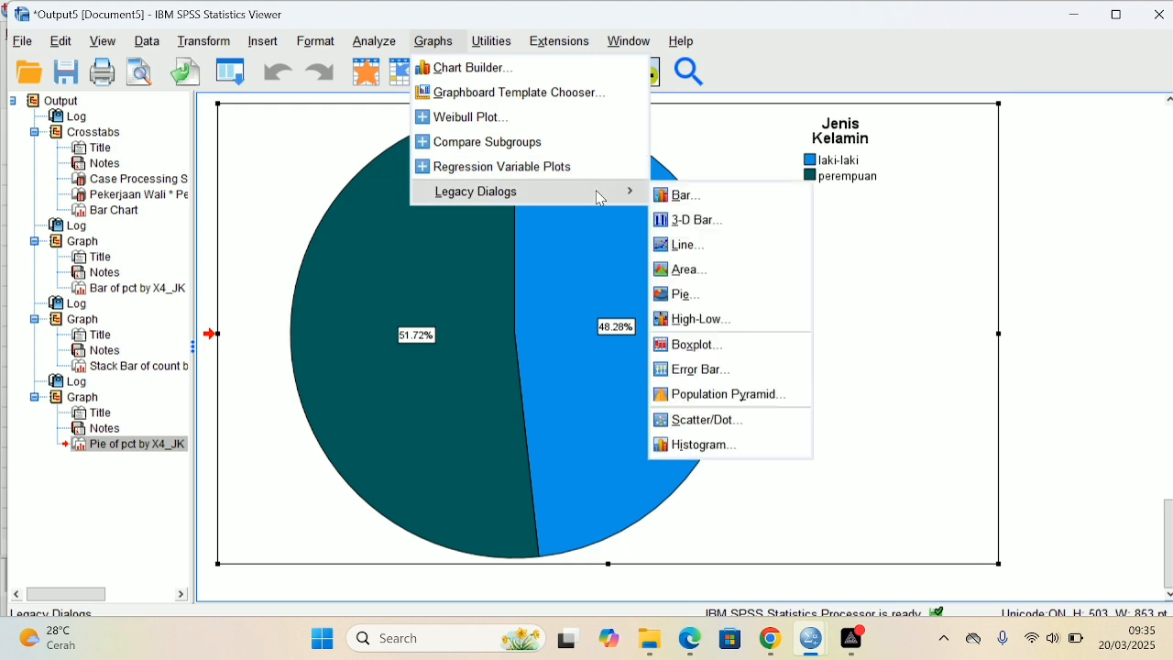
pyautogui.click(714, 294)
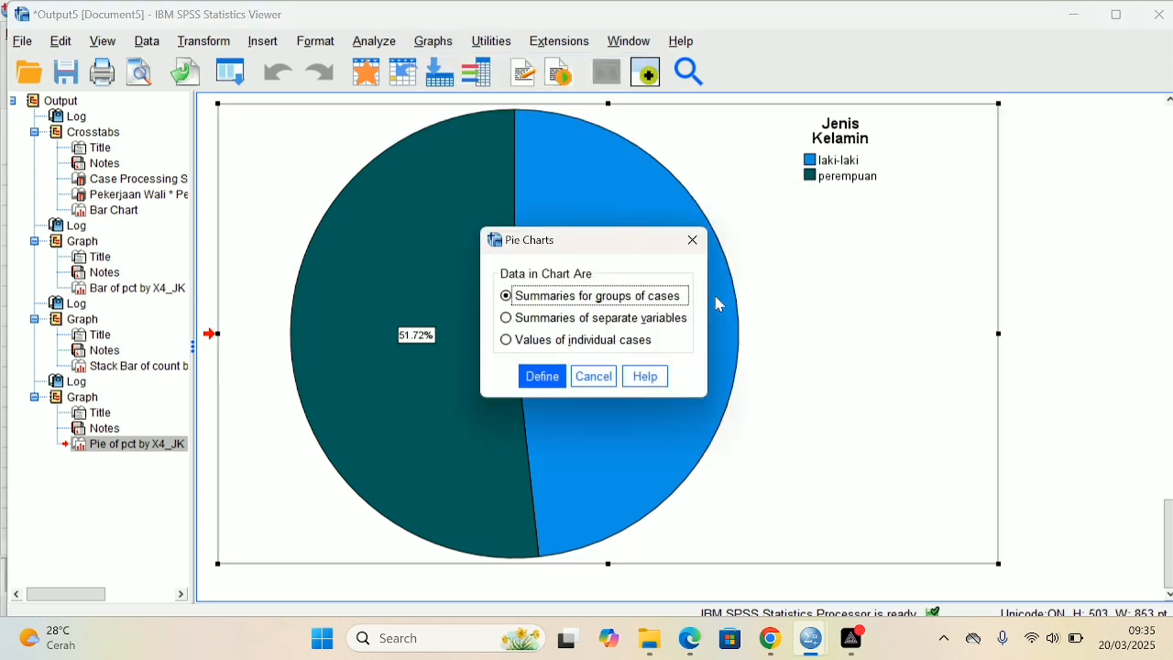
pyautogui.click(553, 377)
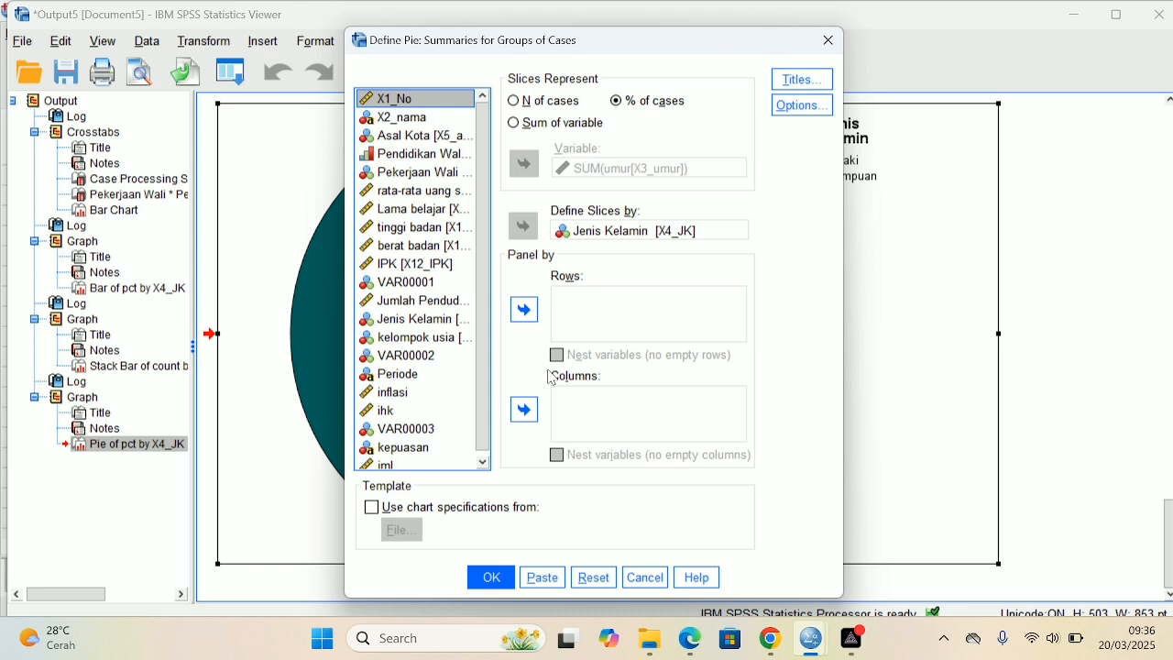
# Step: Replace the slice variable with Jenis Kelamin [JK] and generate the pie chart
pyautogui.click(461, 326)
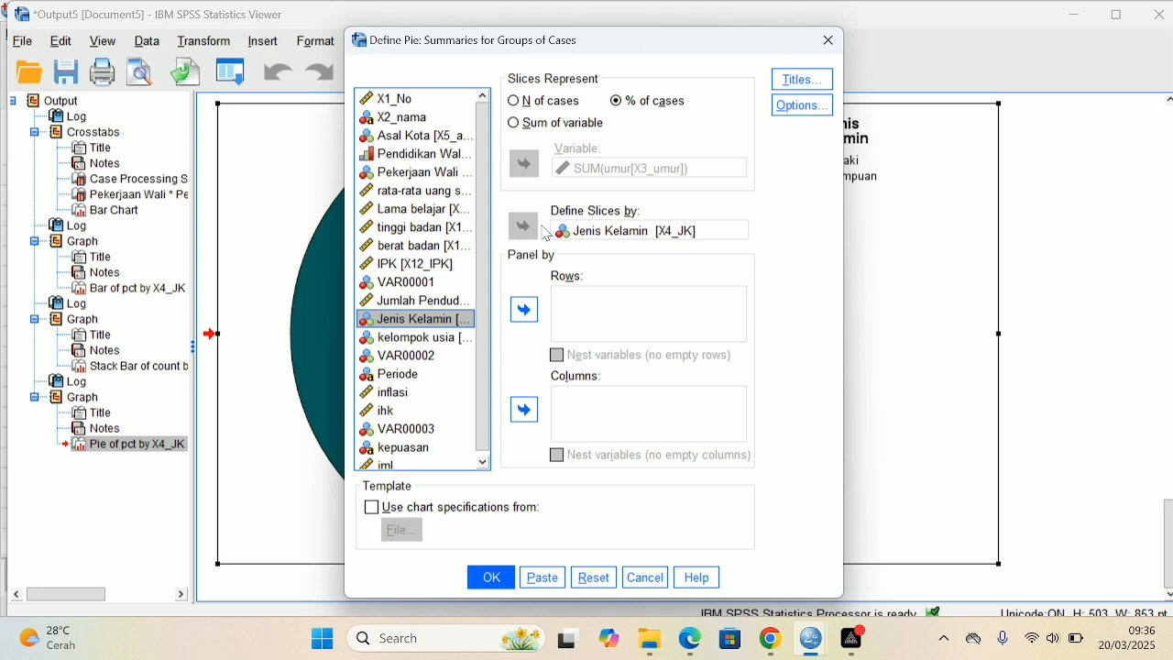
pyautogui.click(577, 230)
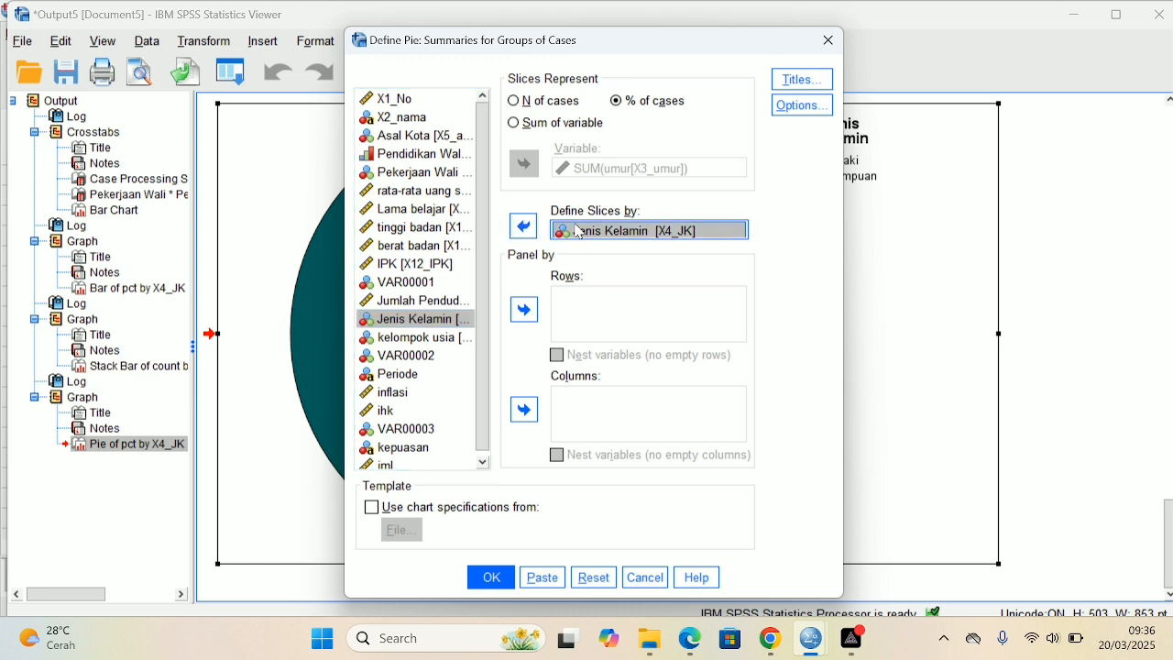
pyautogui.click(524, 226)
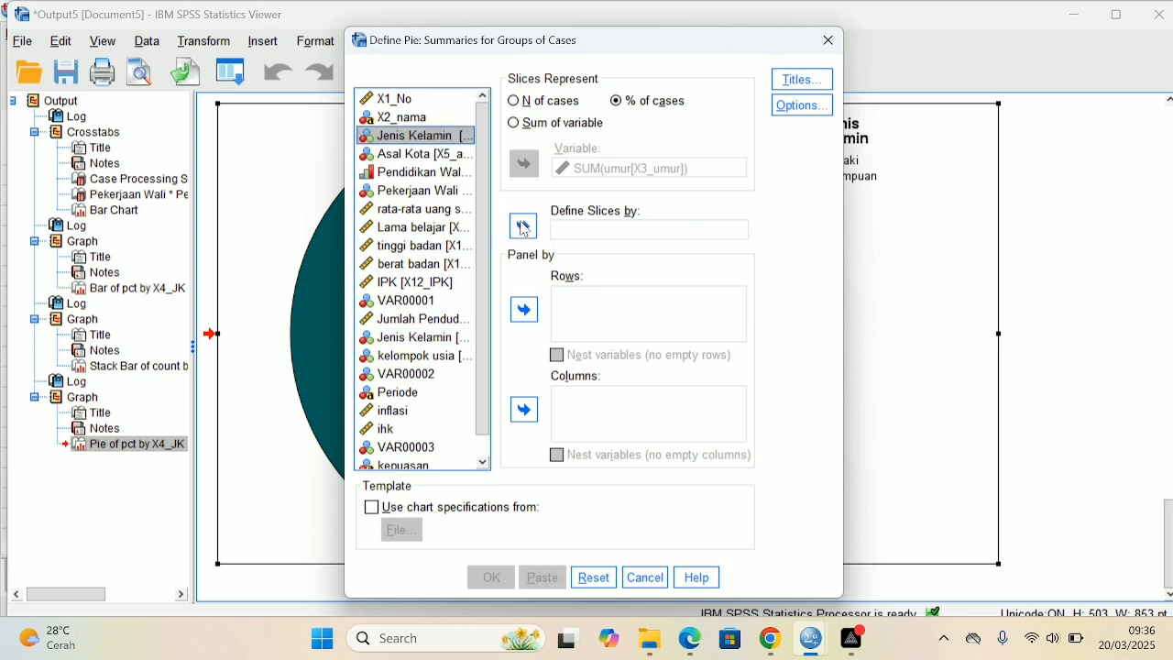
pyautogui.click(458, 339)
pyautogui.click(525, 229)
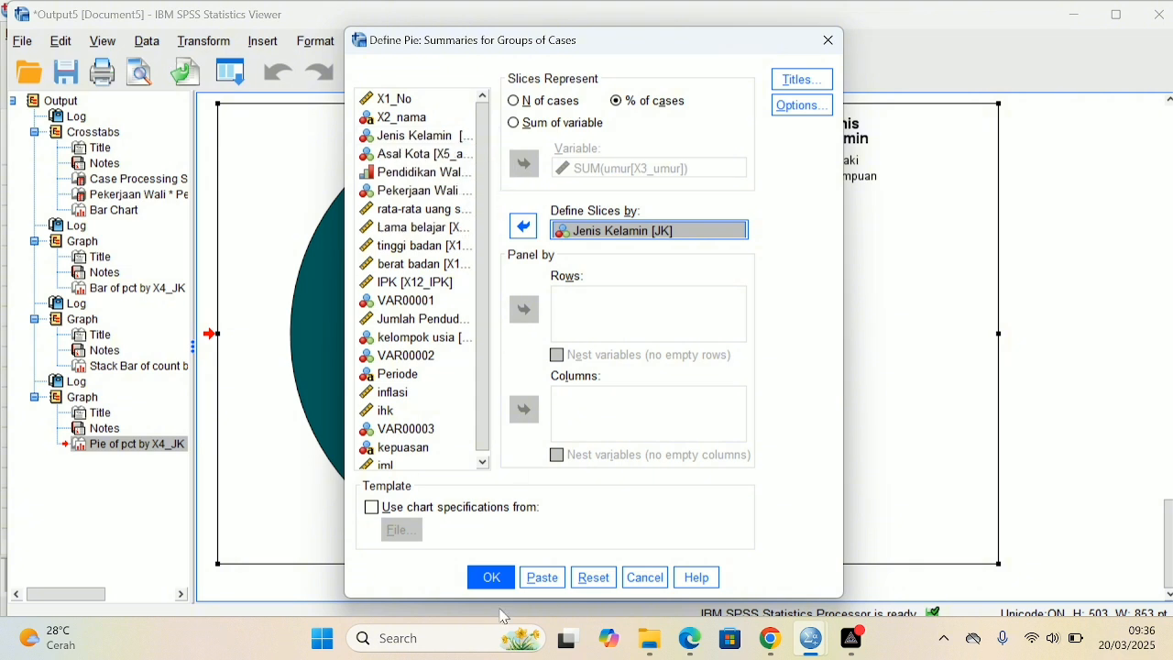
pyautogui.click(492, 577)
# Step: Add percentage data labels to both slices of the Jenis Kelamin [JK] pie chart and close the chart editor
pyautogui.scroll(-6, 573, 367)
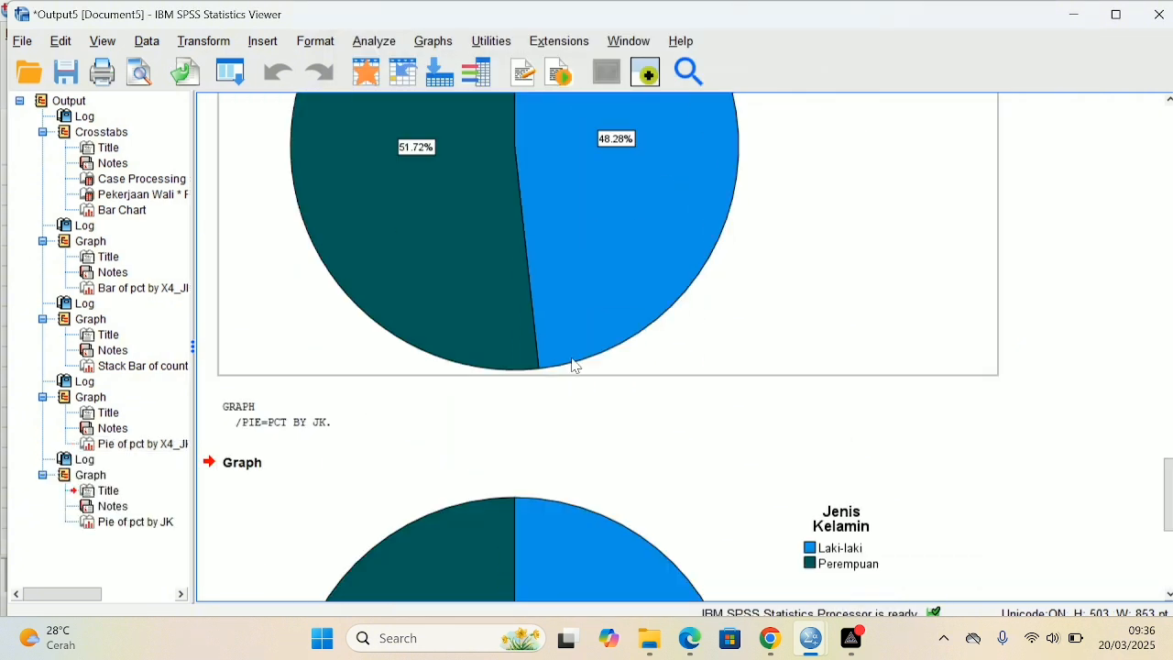
pyautogui.scroll(-3, 576, 366)
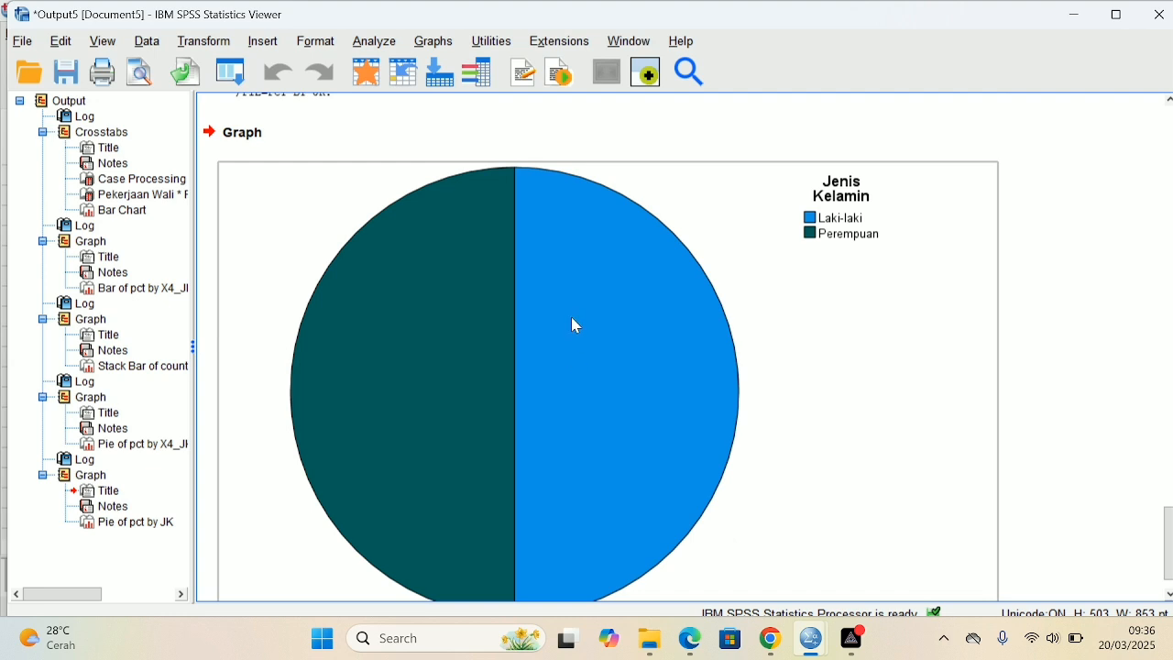
pyautogui.doubleClick(510, 359)
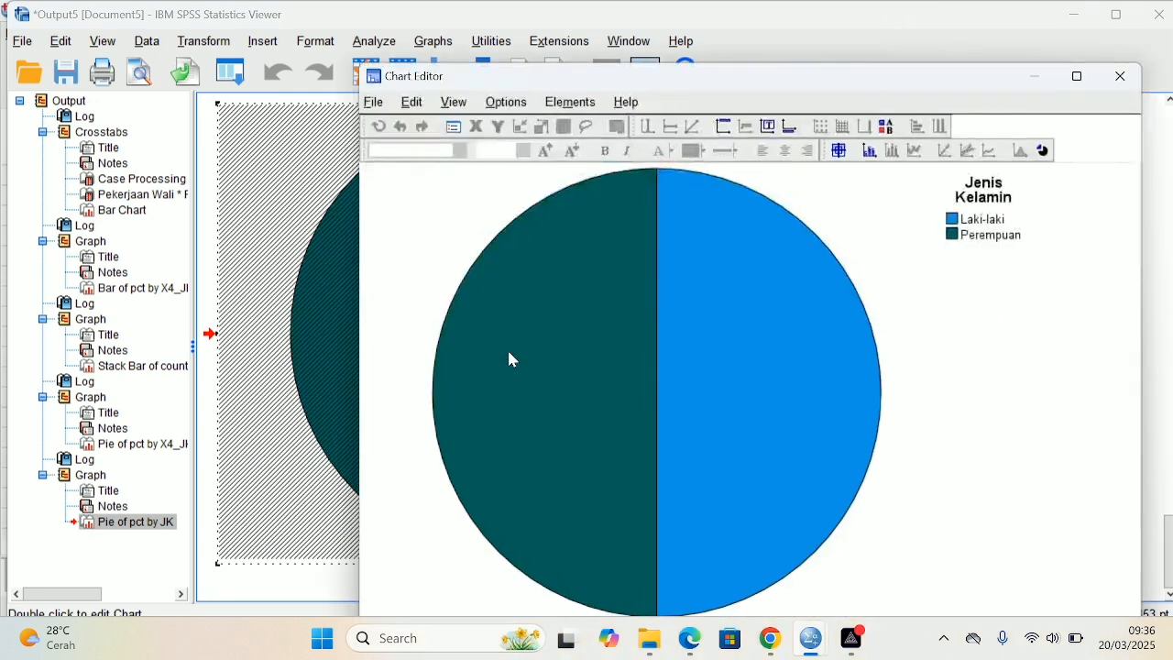
pyautogui.click(569, 103)
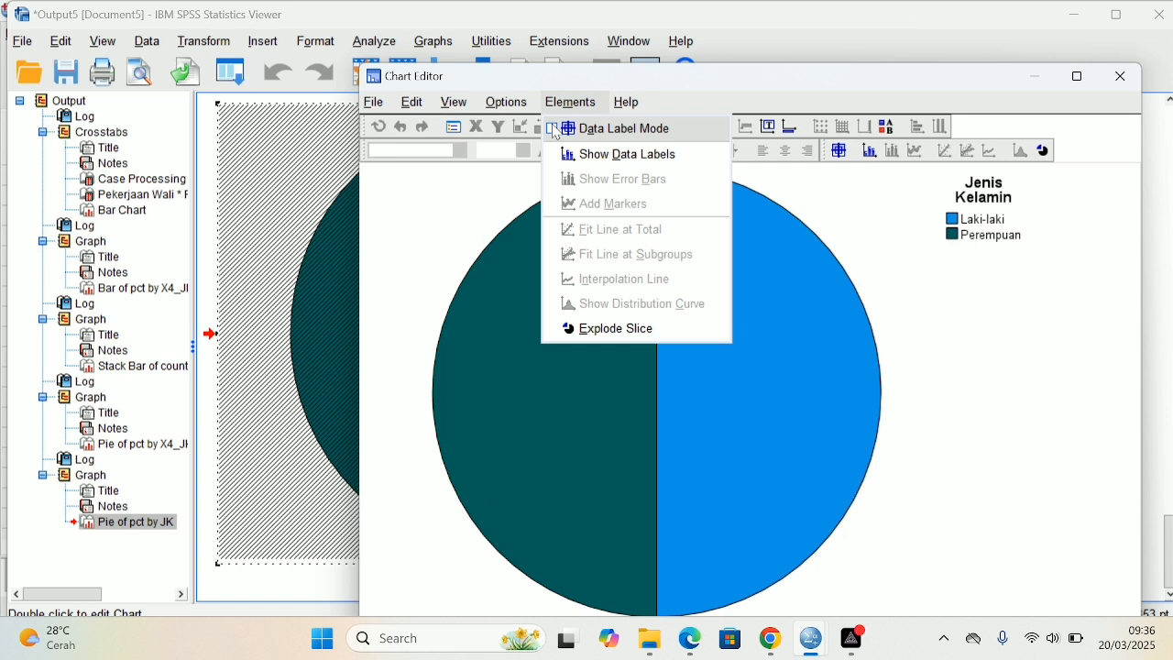
pyautogui.click(555, 129)
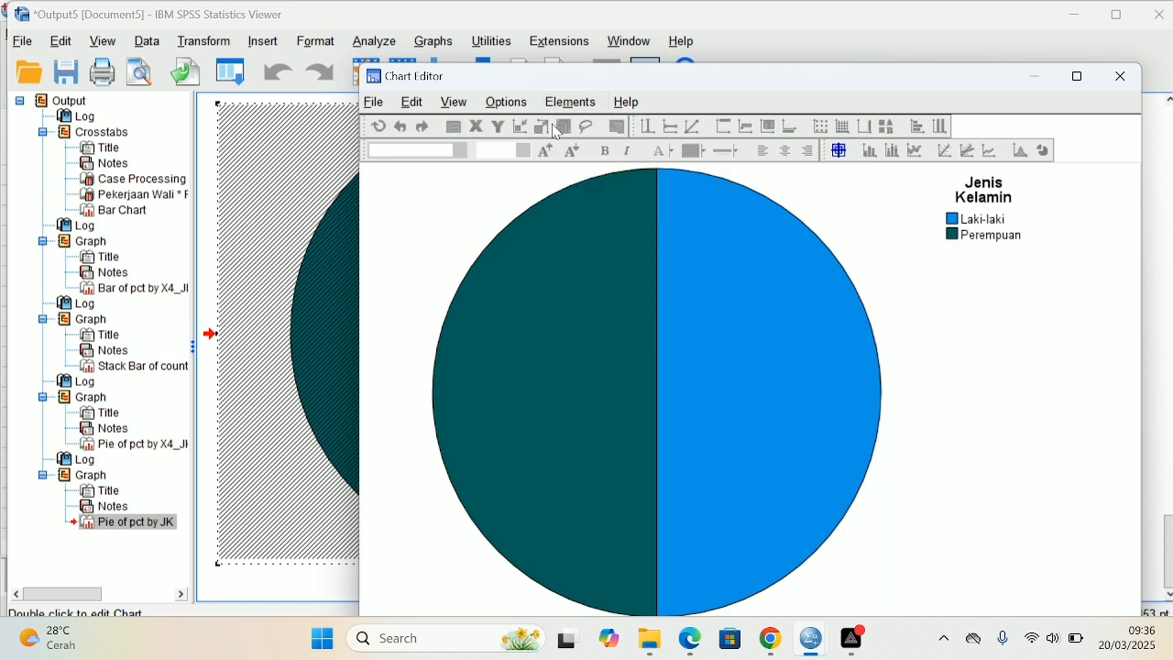
pyautogui.click(593, 379)
pyautogui.click(778, 378)
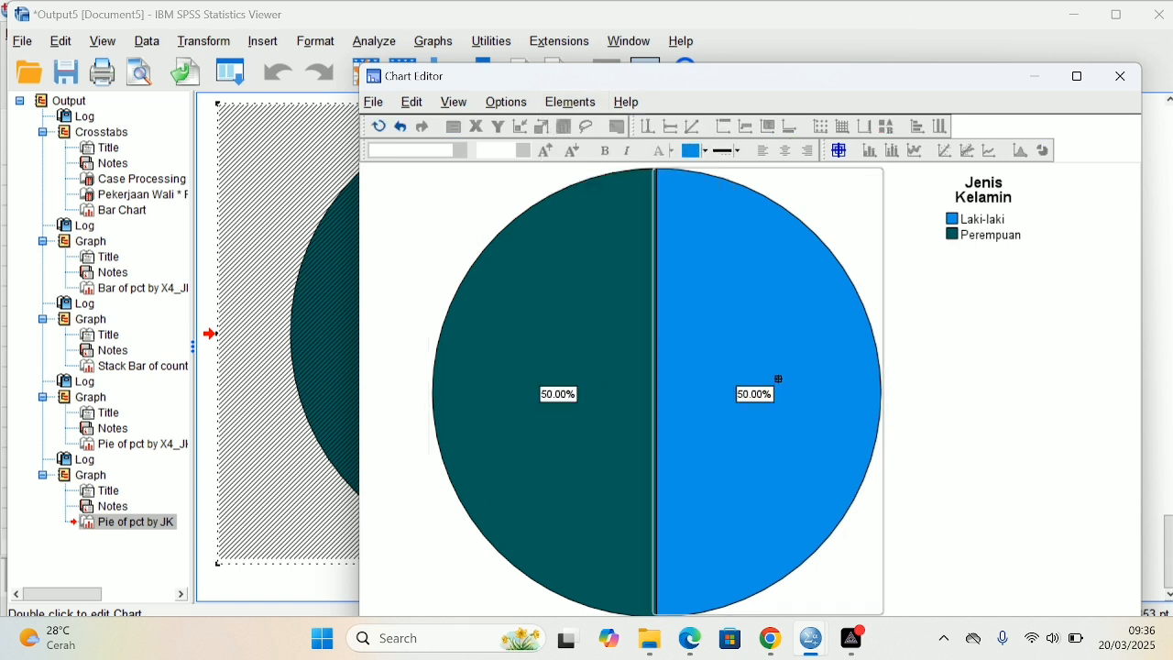
pyautogui.click(1131, 78)
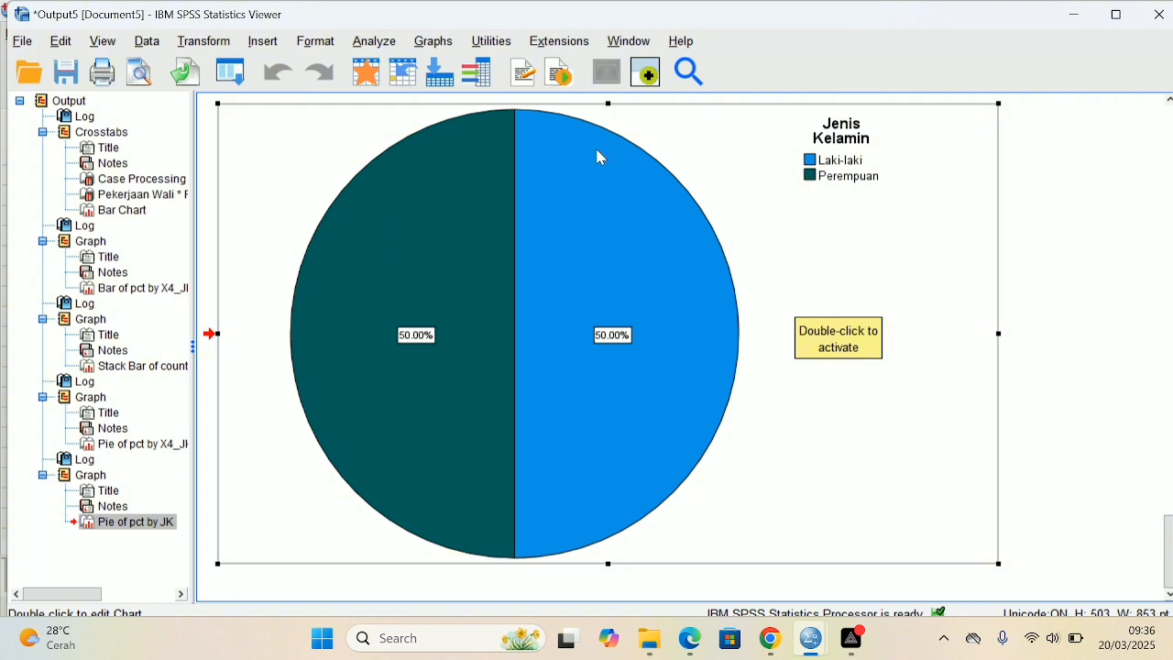
# Step: Set up a multiple line chart that uses values of individual cases and open its definition
pyautogui.click(436, 48)
pyautogui.moveTo(587, 191)
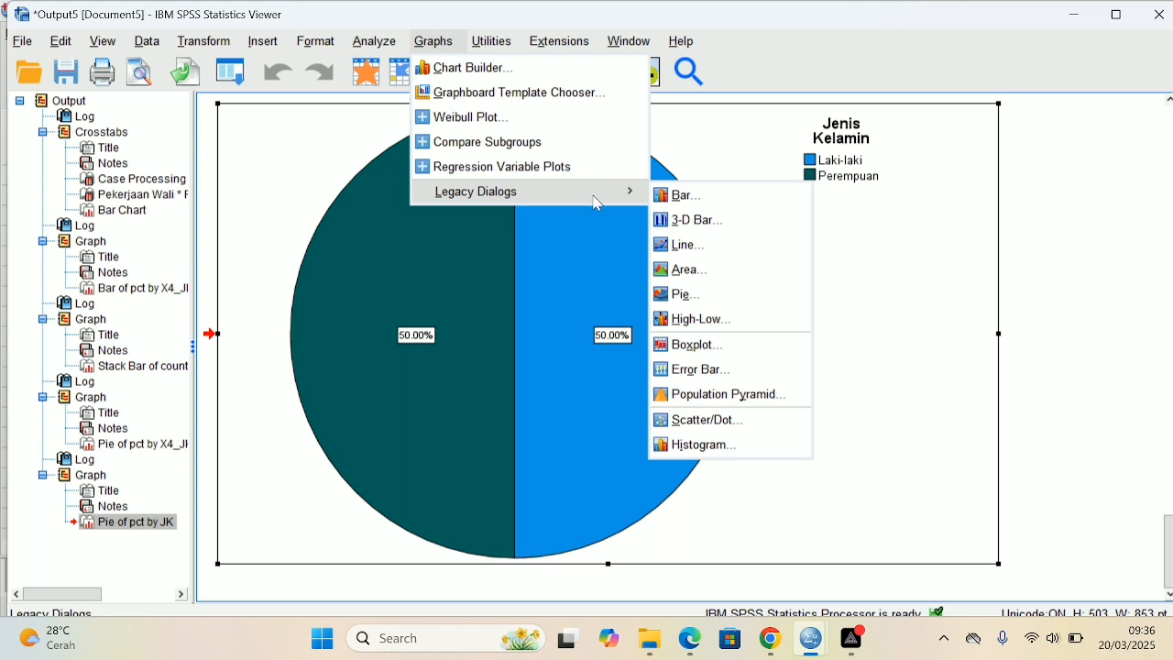
pyautogui.click(684, 245)
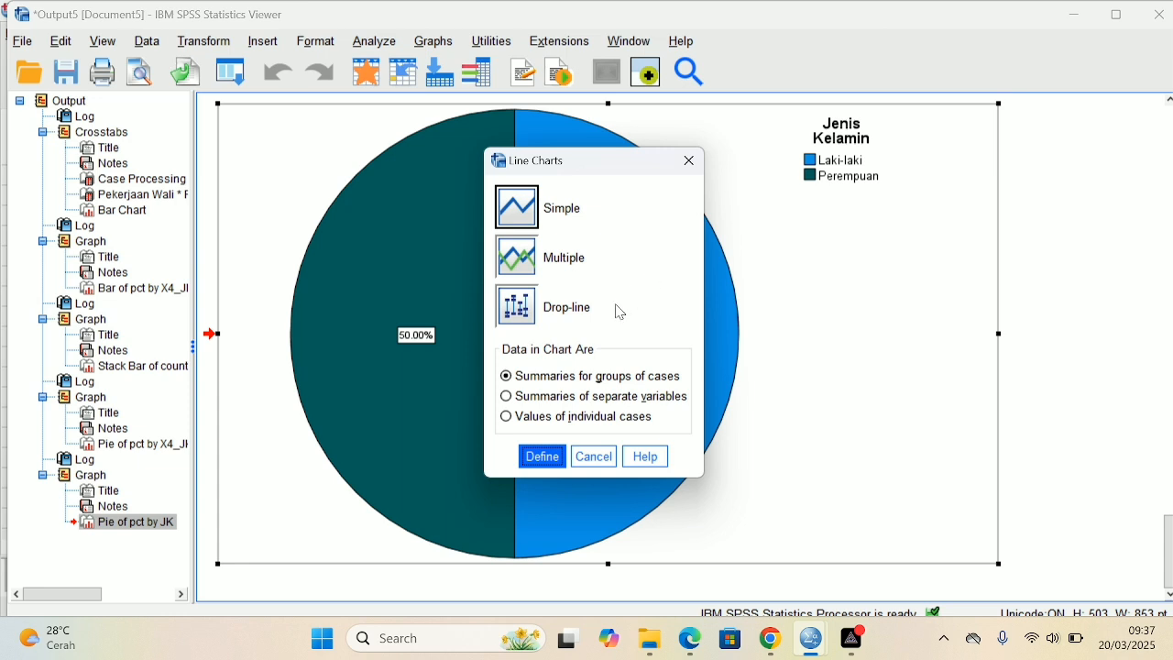
pyautogui.click(505, 260)
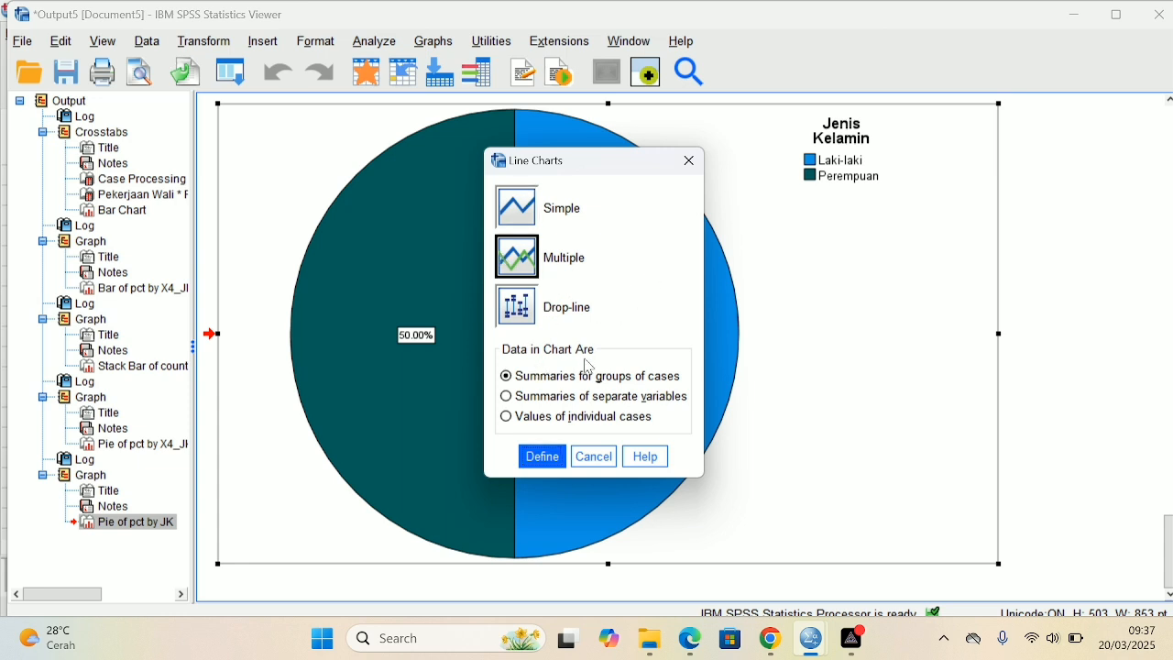
pyautogui.click(509, 421)
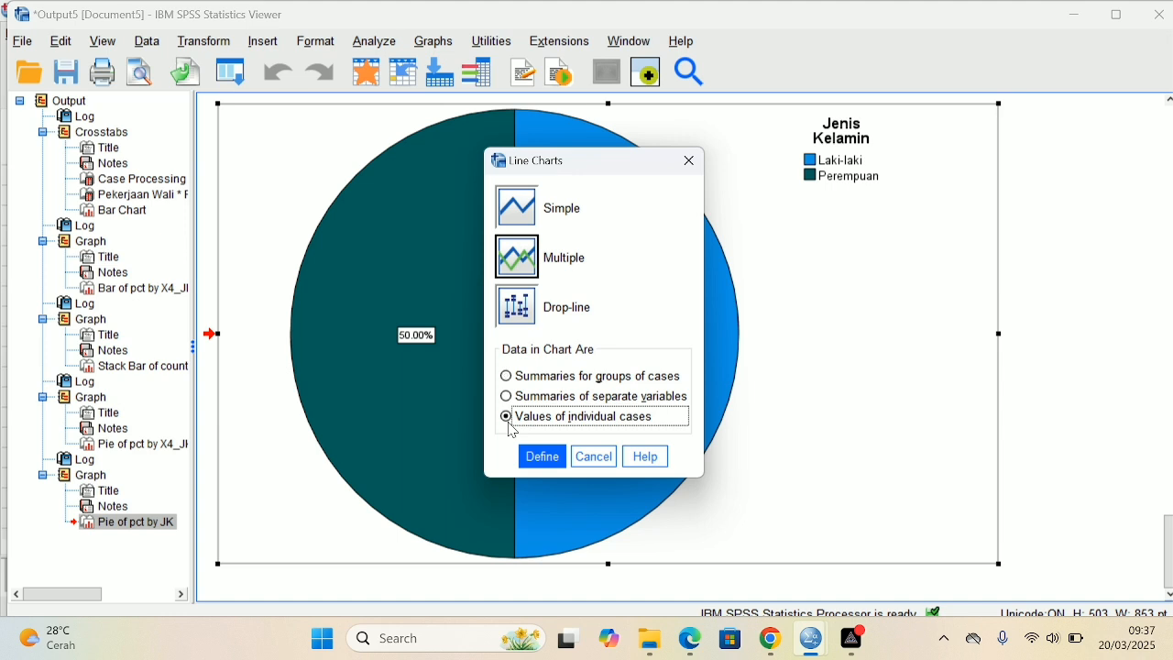
pyautogui.click(544, 458)
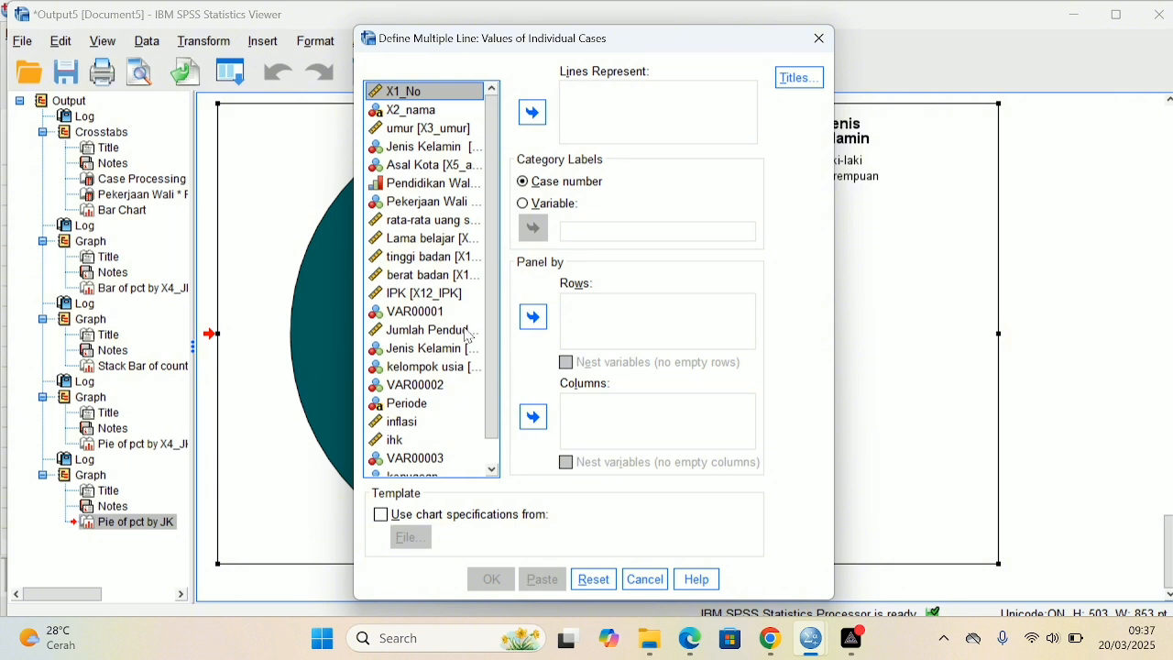
# Step: Add inflasi and ihk as the variables the lines represent in the multiple line chart
pyautogui.click(418, 423)
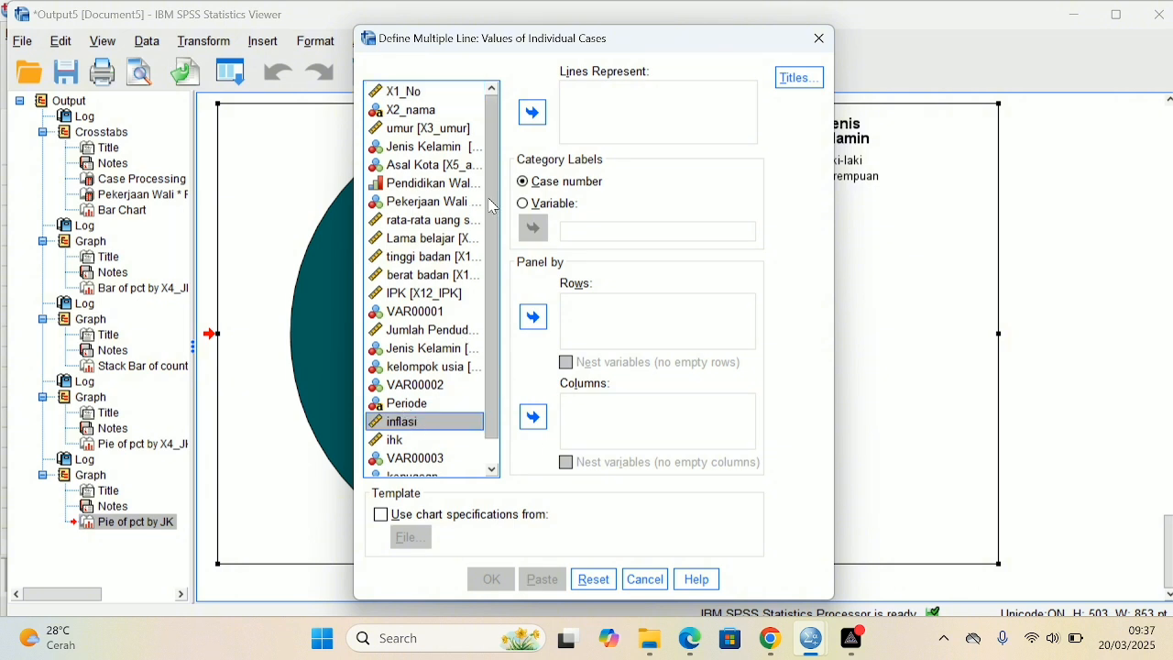
pyautogui.click(533, 112)
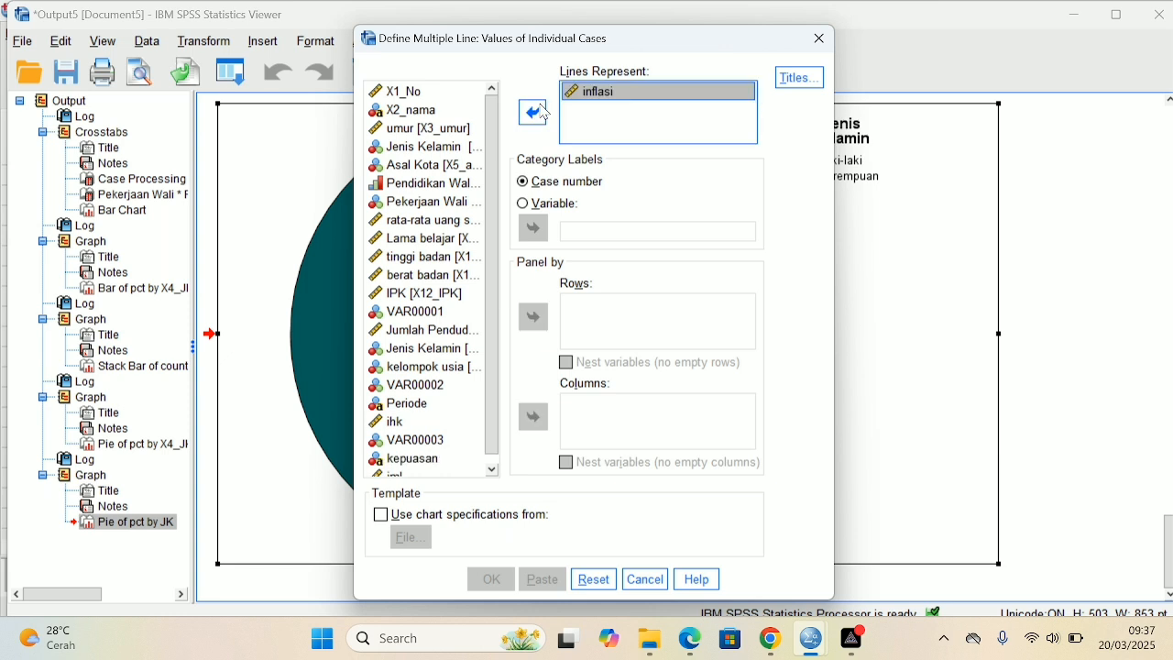
pyautogui.click(429, 423)
pyautogui.click(536, 115)
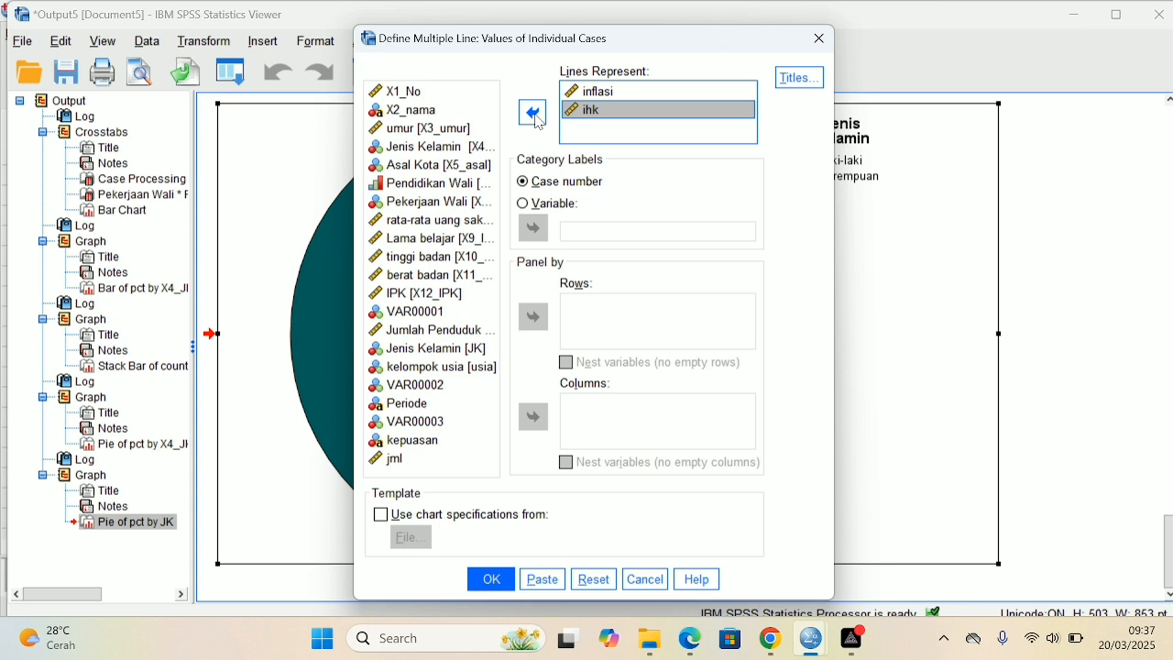
# Step: Label the line chart's categories by the variable Periode and generate the chart
pyautogui.click(528, 209)
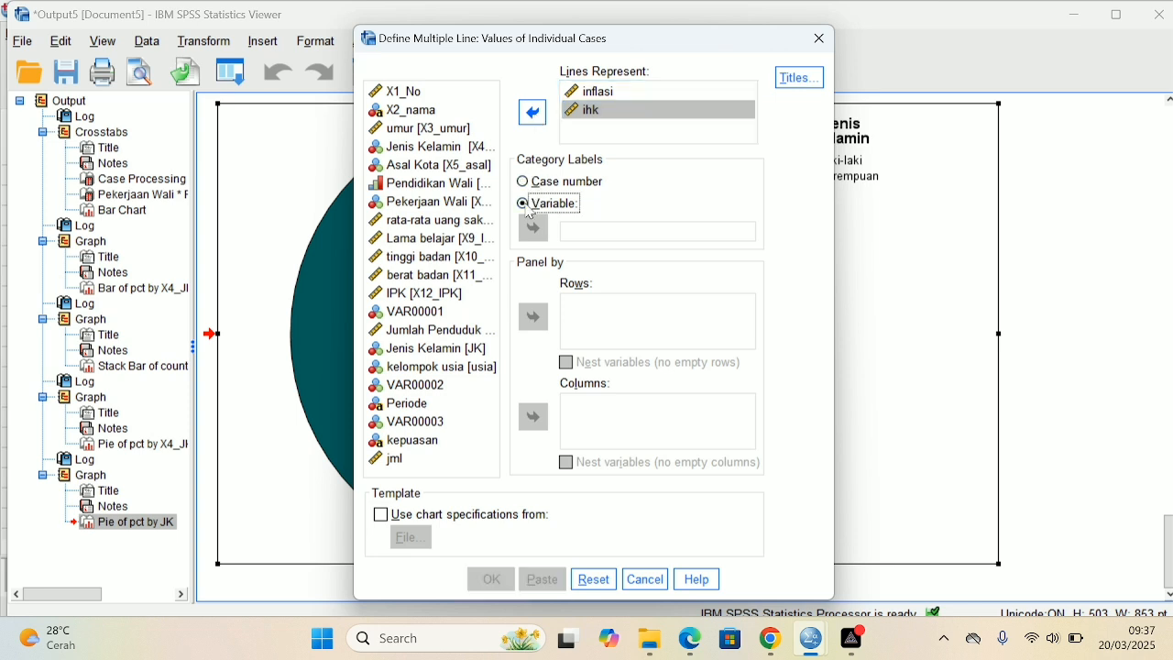
pyautogui.click(440, 404)
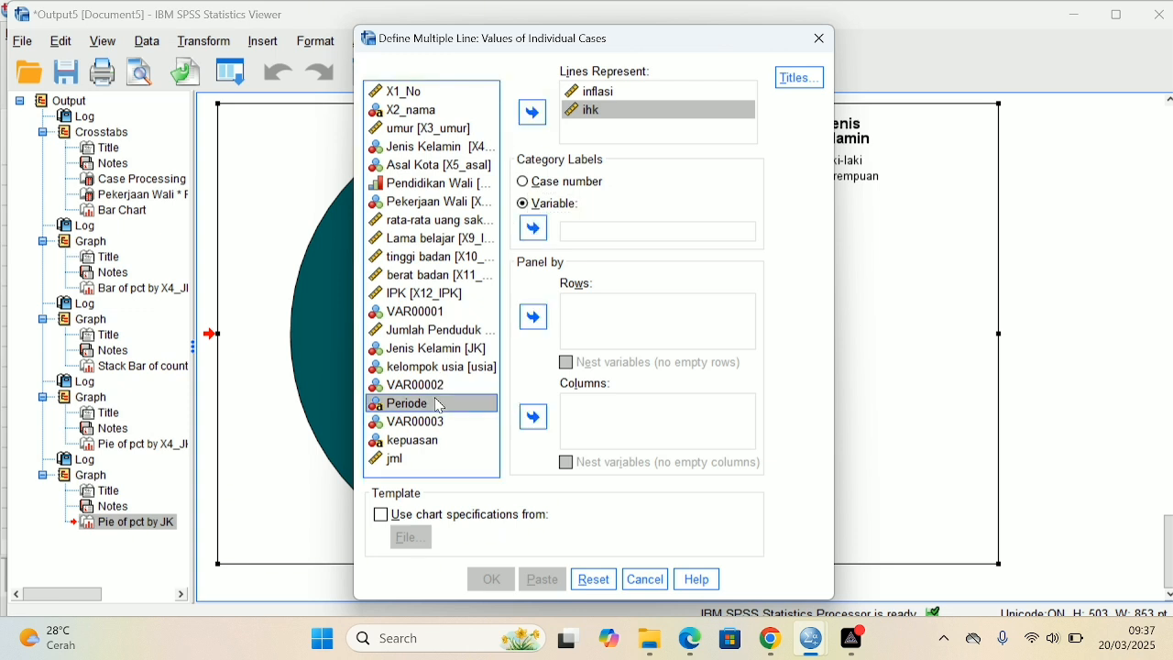
pyautogui.click(534, 229)
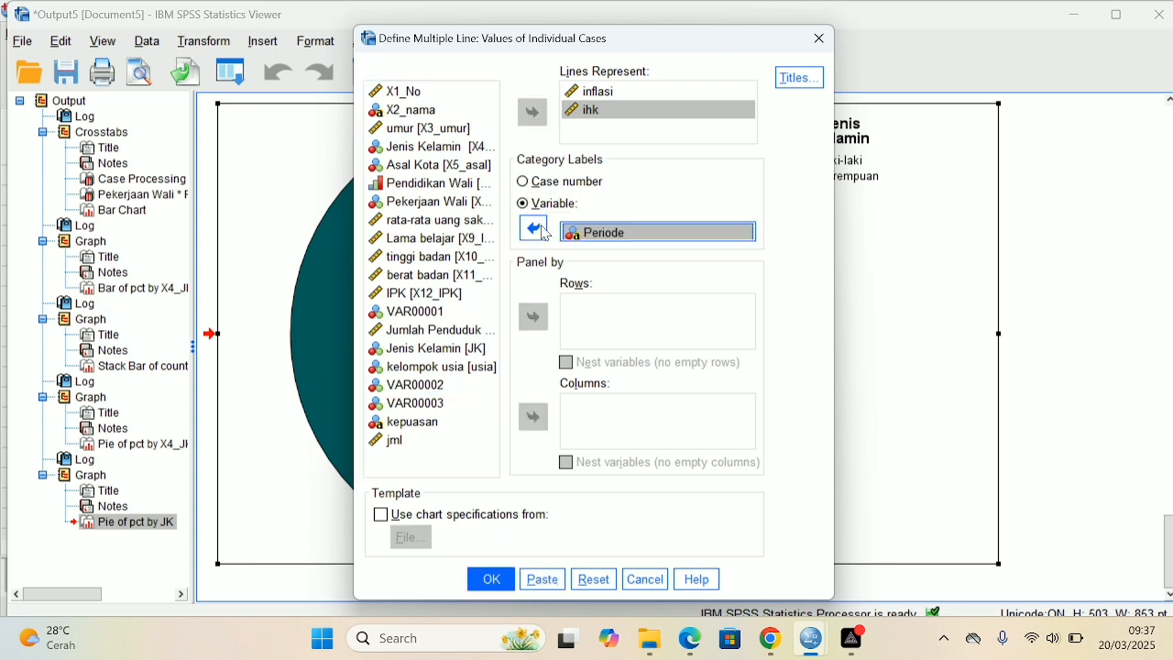
pyautogui.click(493, 579)
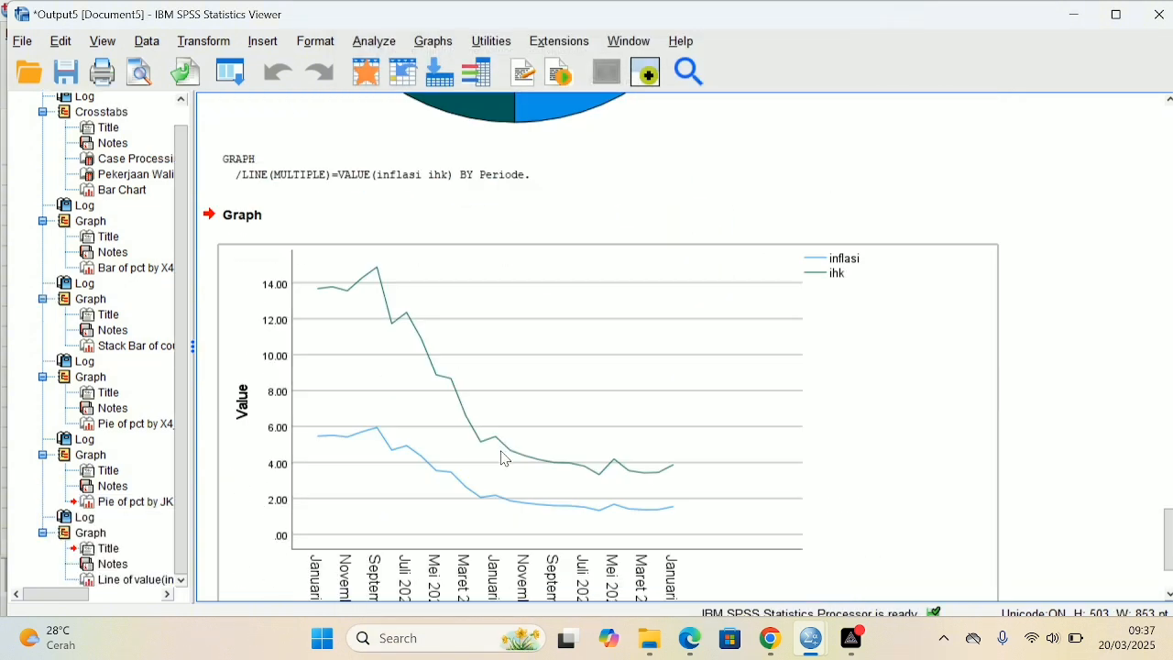
pyautogui.scroll(-3, 502, 458)
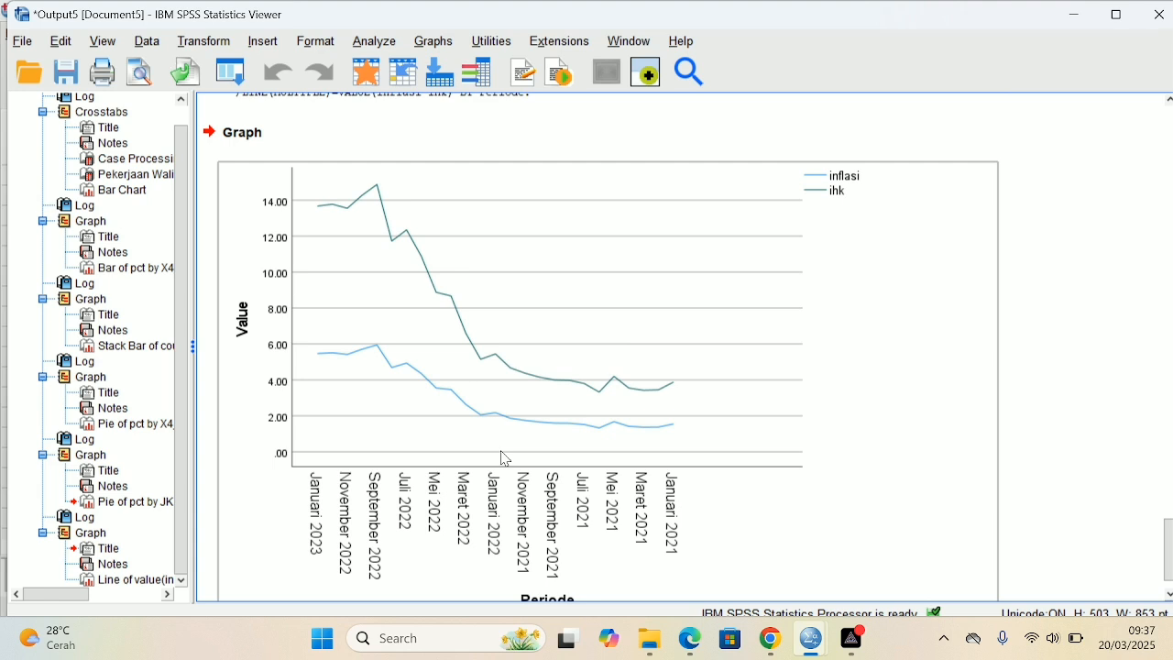
# Step: Set up a simple boxplot that uses summaries for groups of cases and open its definition
pyautogui.click(439, 43)
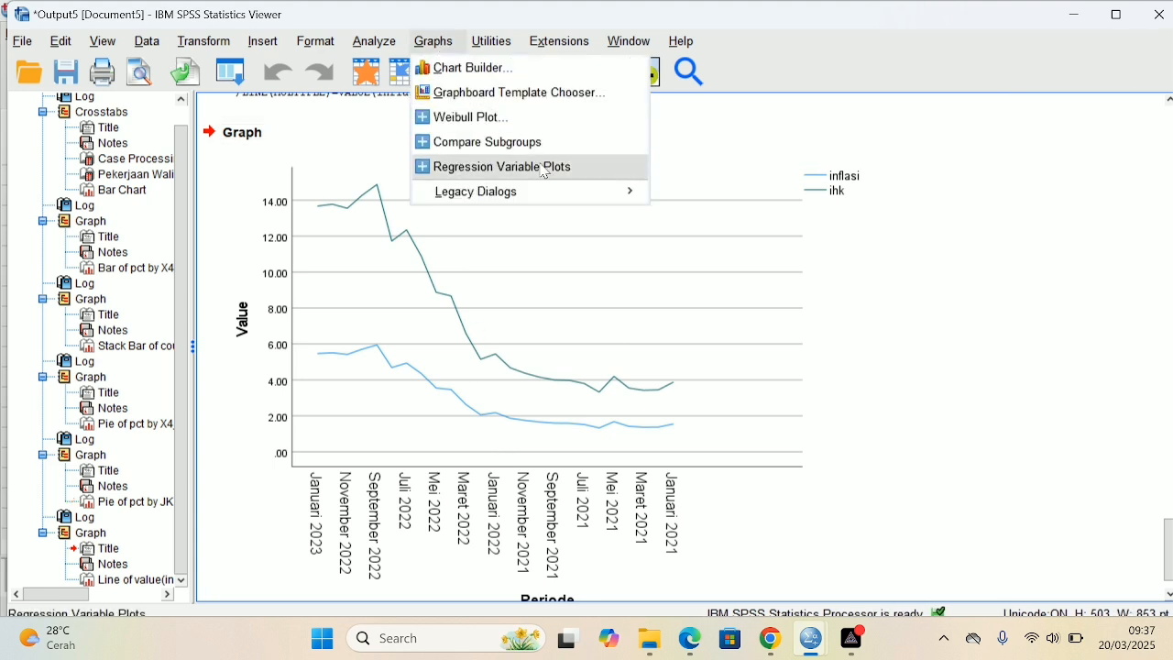
pyautogui.moveTo(582, 195)
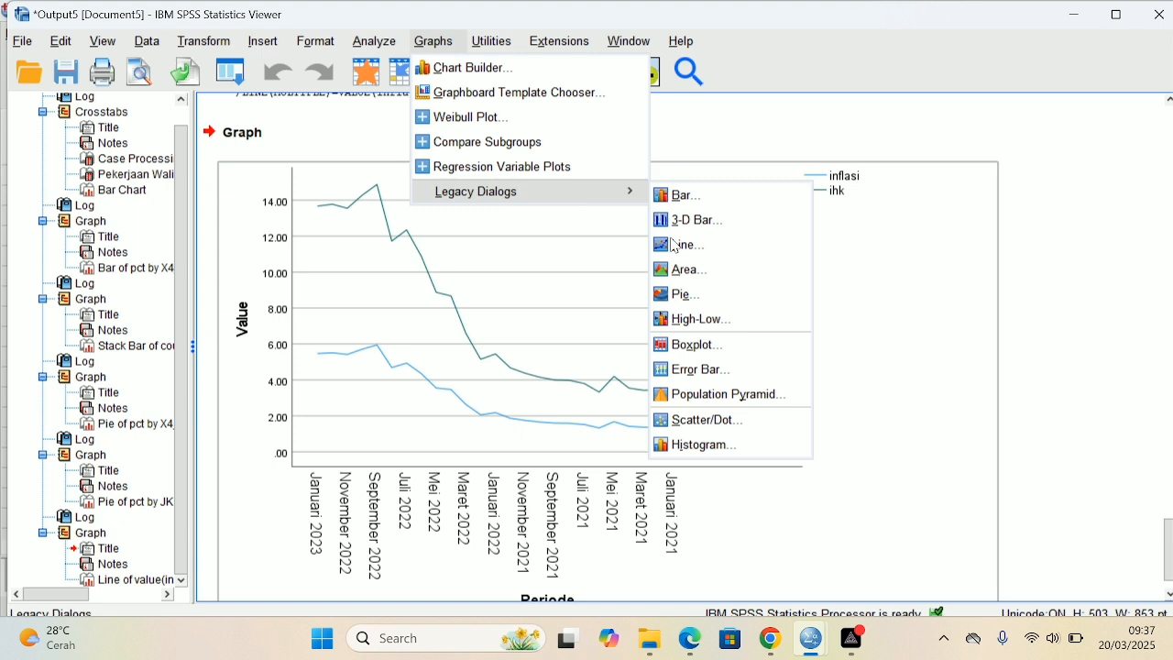
pyautogui.click(720, 344)
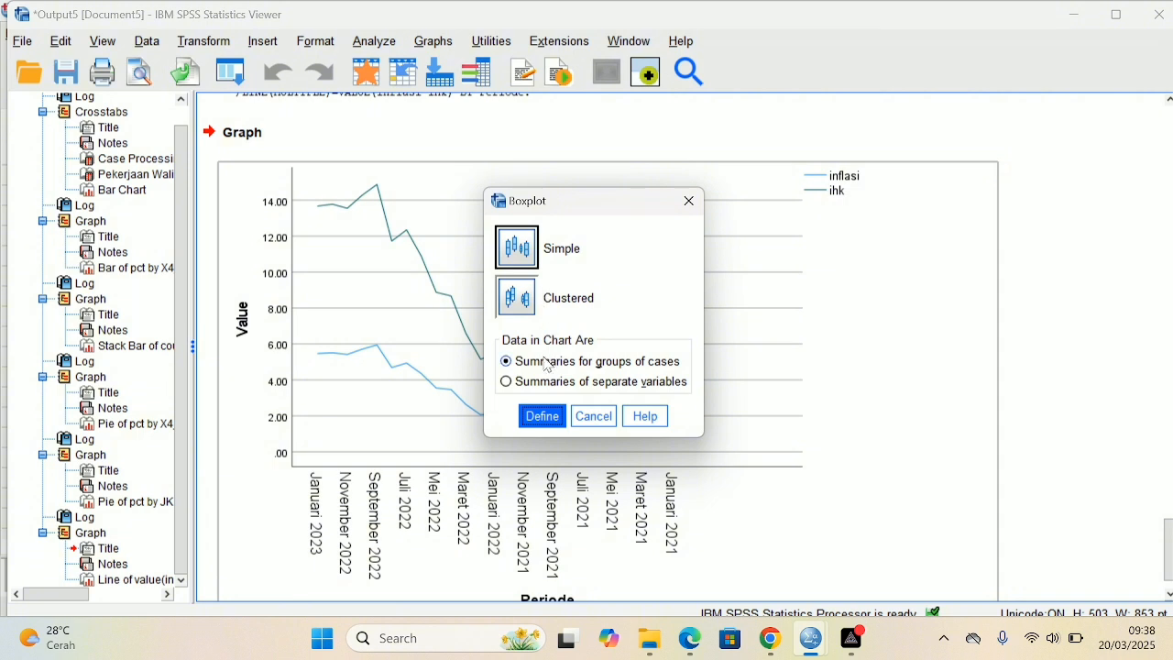
pyautogui.click(546, 427)
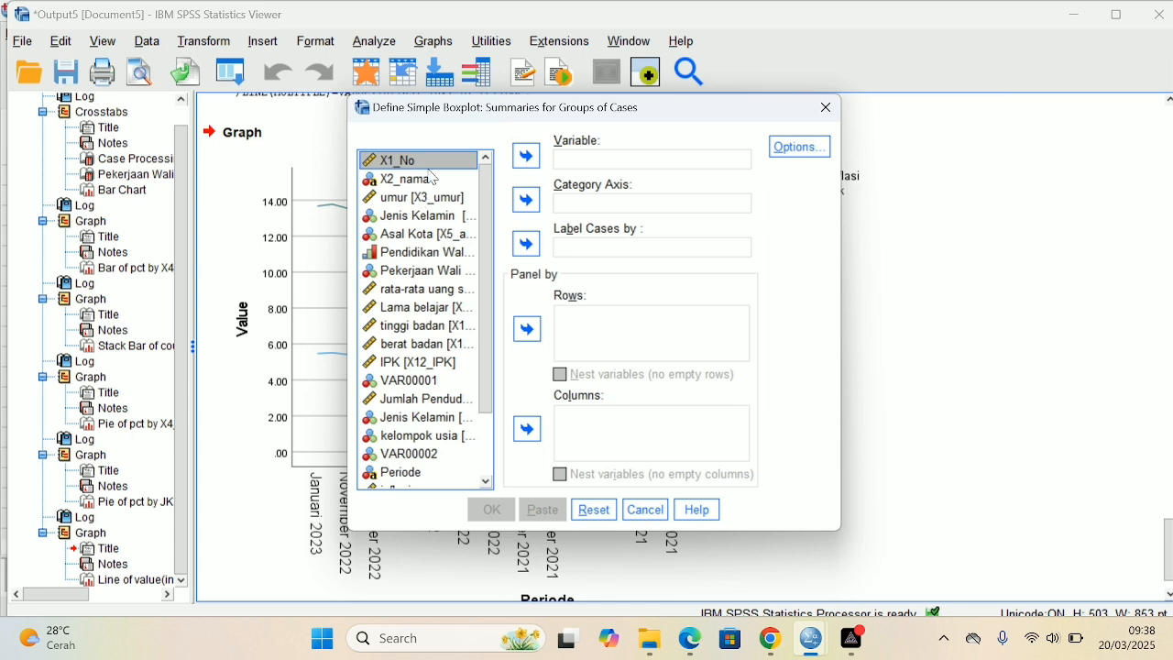
# Step: Assign rata-rata uang saku perhari as the boxplot variable and Jenis Kelamin [X4_JK] as the category axis
pyautogui.click(457, 291)
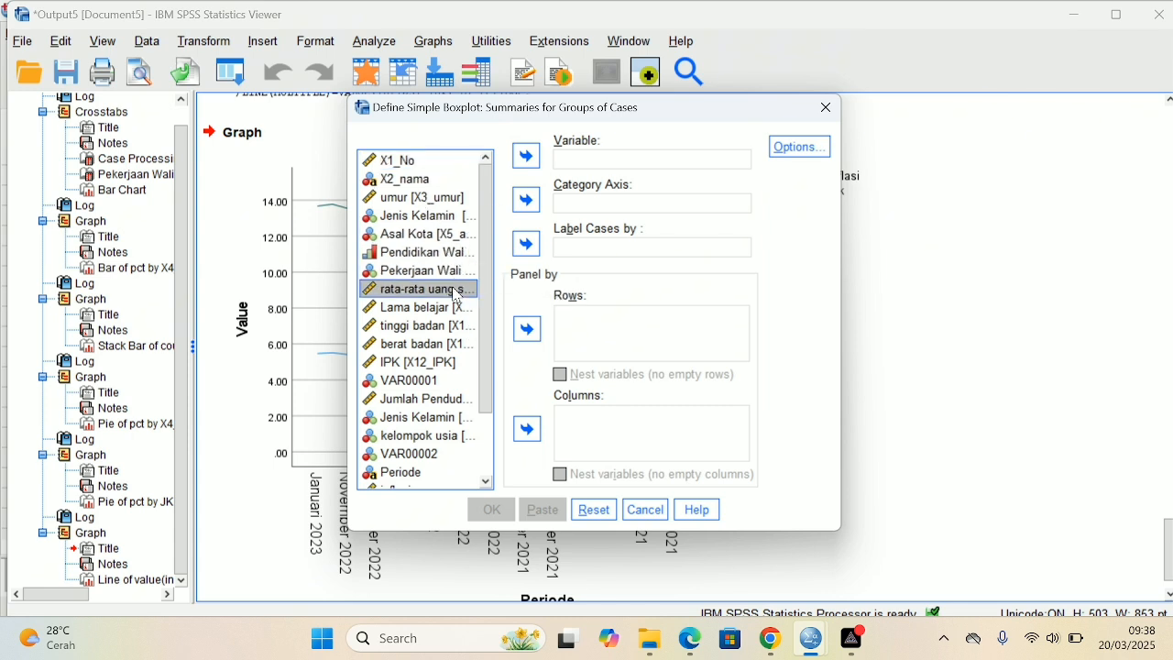
pyautogui.click(527, 157)
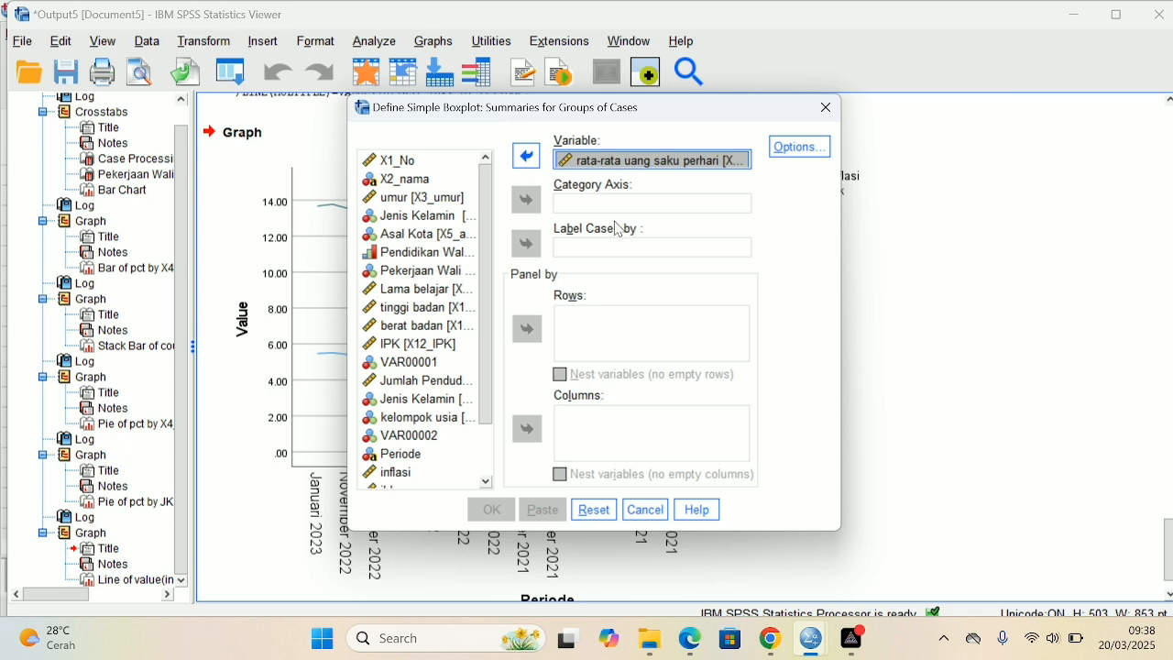
pyautogui.click(458, 218)
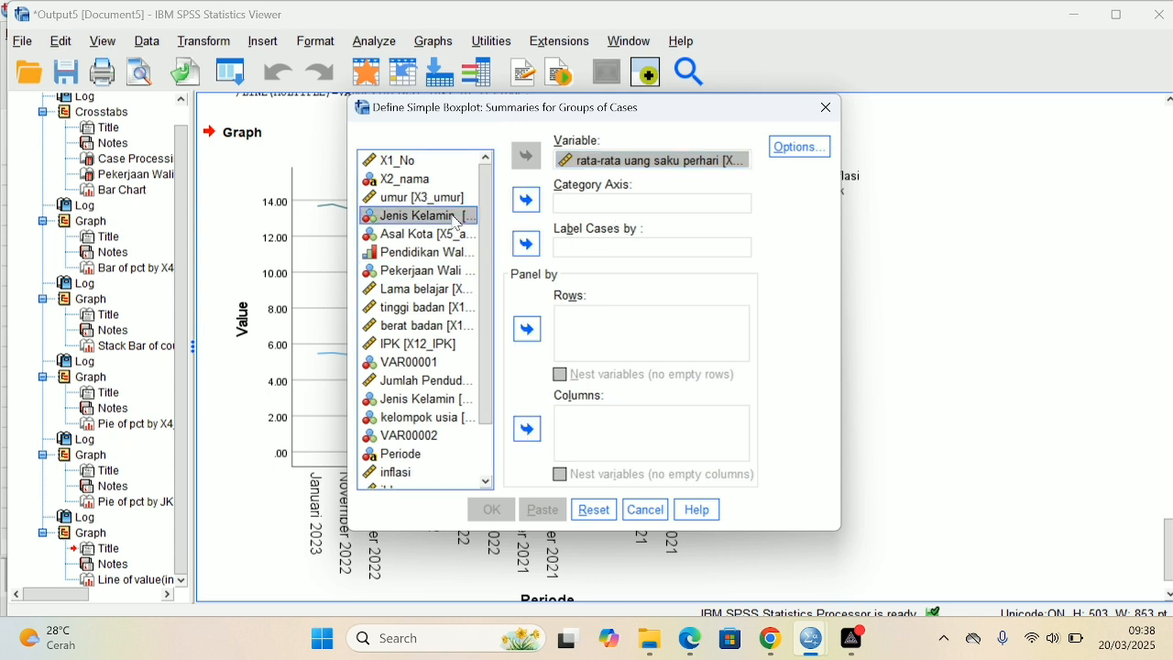
pyautogui.click(526, 200)
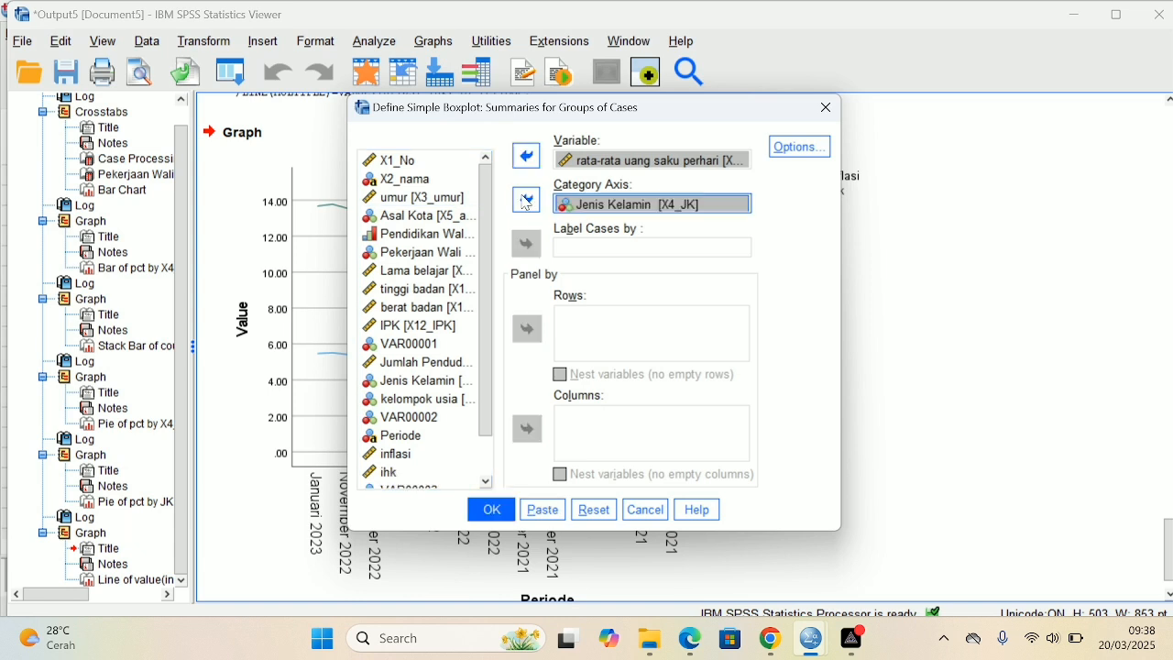
# Step: Label the boxplot cases by X2_nama and generate the simple boxplot
pyautogui.click(433, 181)
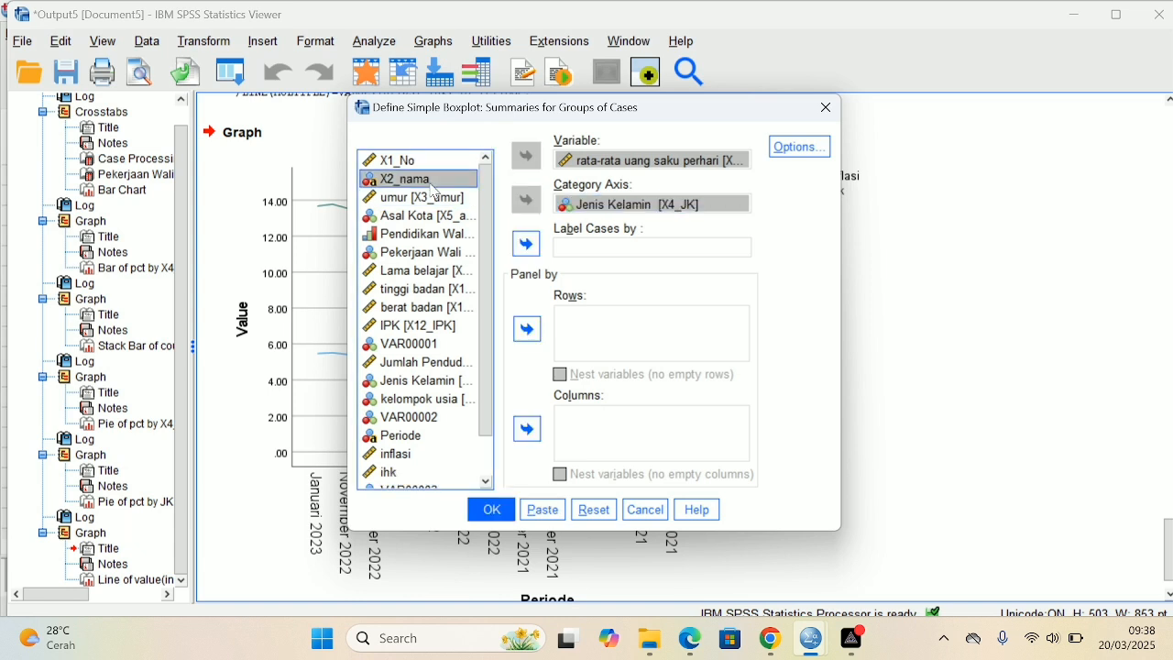
pyautogui.click(526, 243)
pyautogui.click(493, 513)
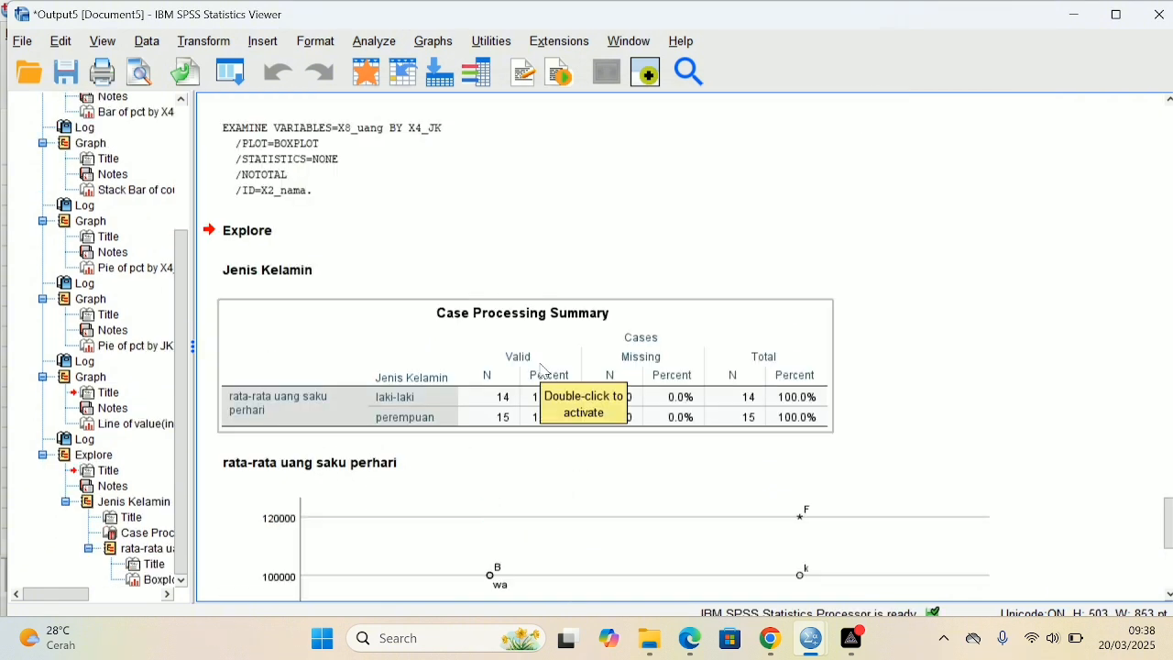
pyautogui.scroll(-1, 838, 290)
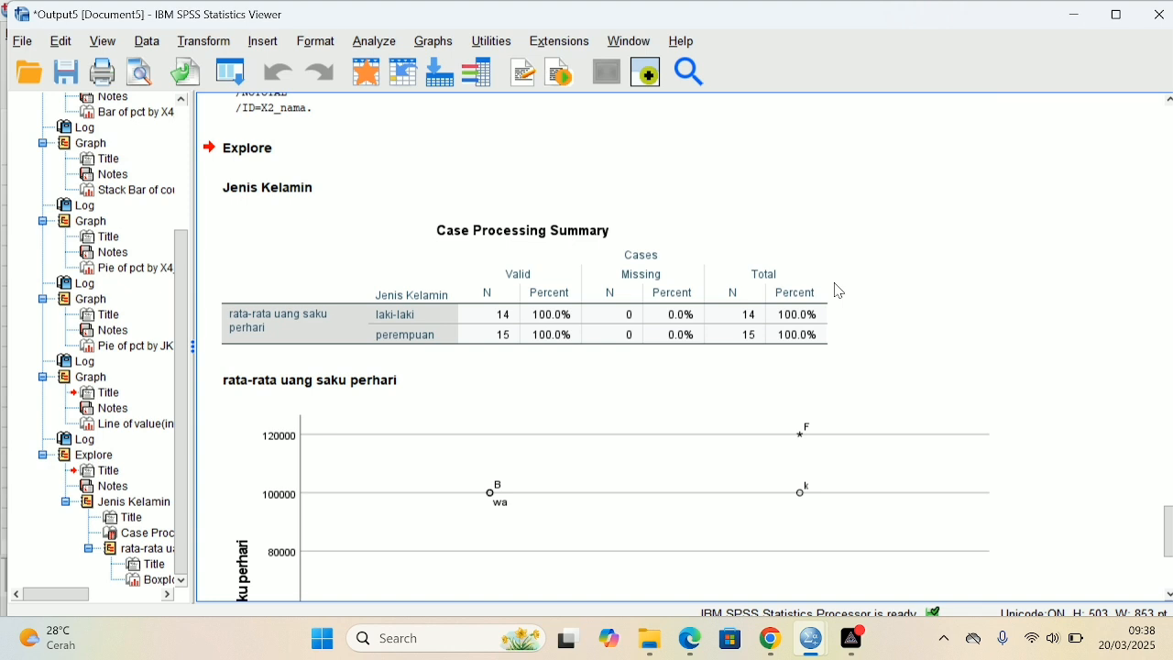
pyautogui.scroll(-1, 837, 289)
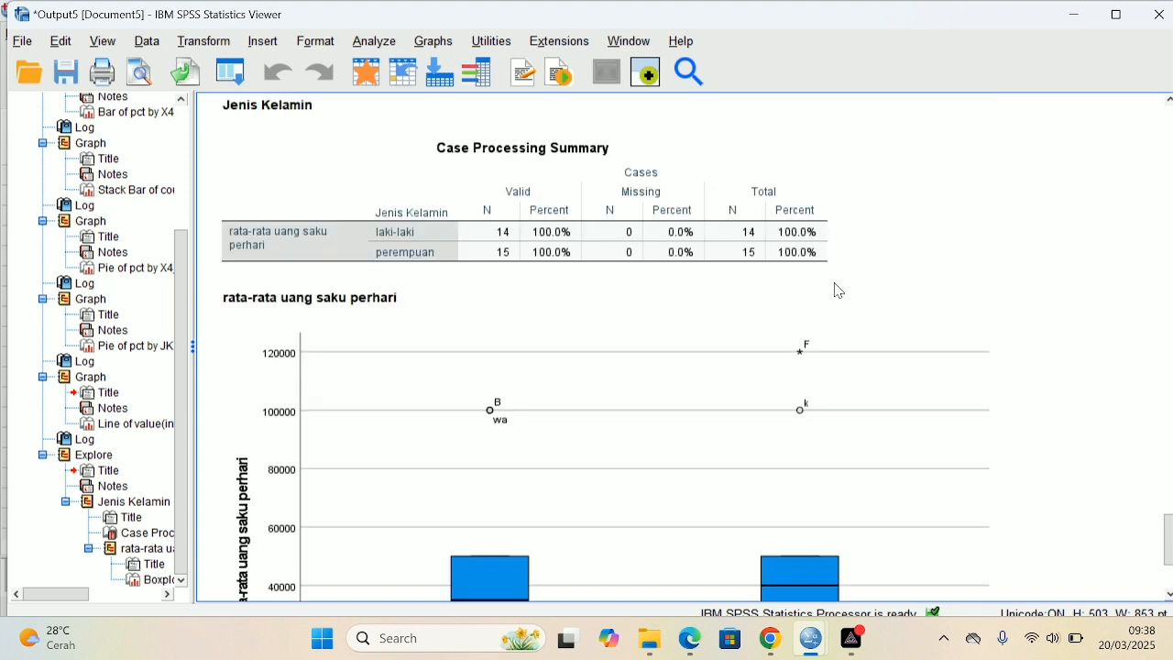
pyautogui.scroll(-1, 838, 289)
pyautogui.scroll(-1, 837, 290)
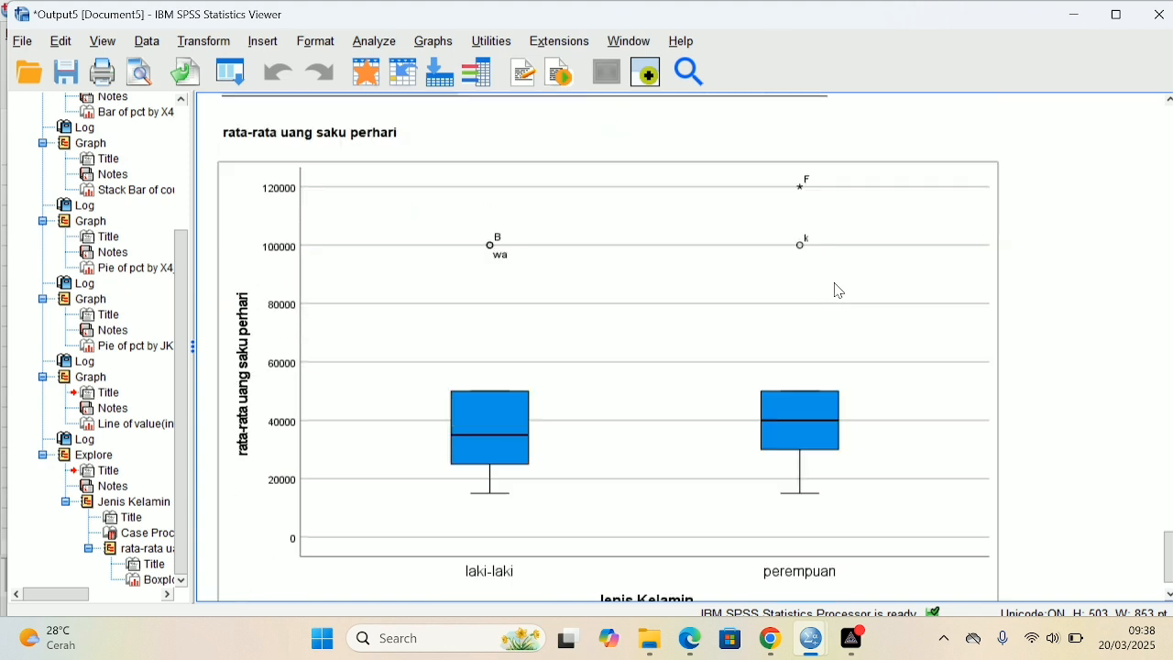
pyautogui.scroll(-1, 838, 290)
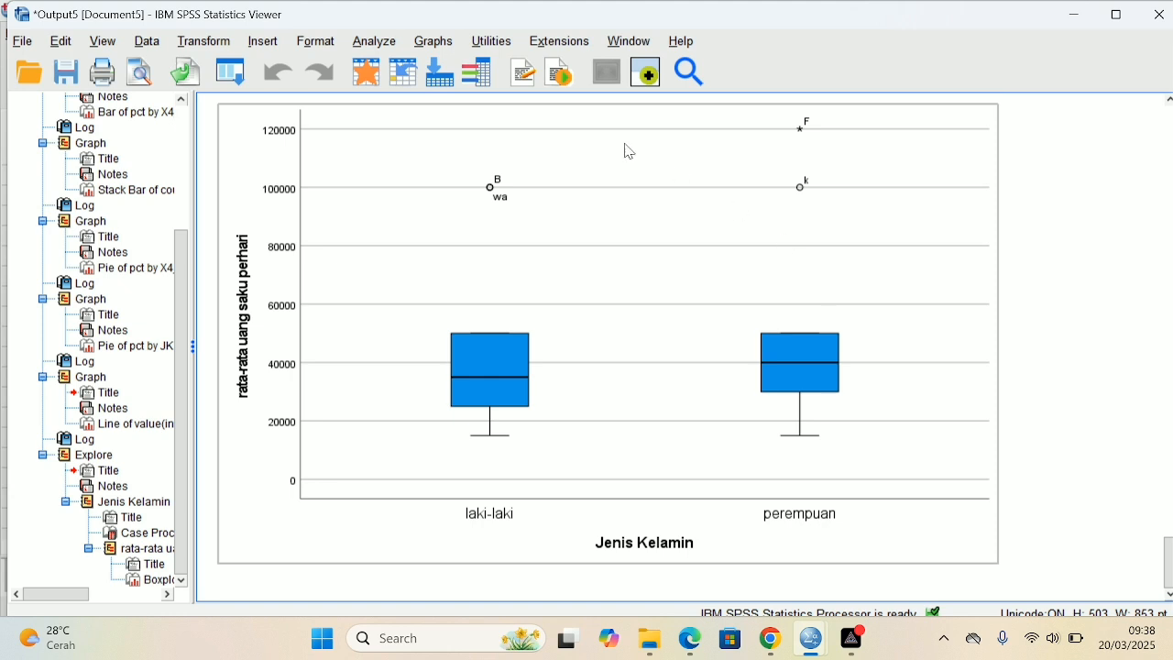
# Step: Set up a simple scatter chart and open its definition
pyautogui.click(446, 46)
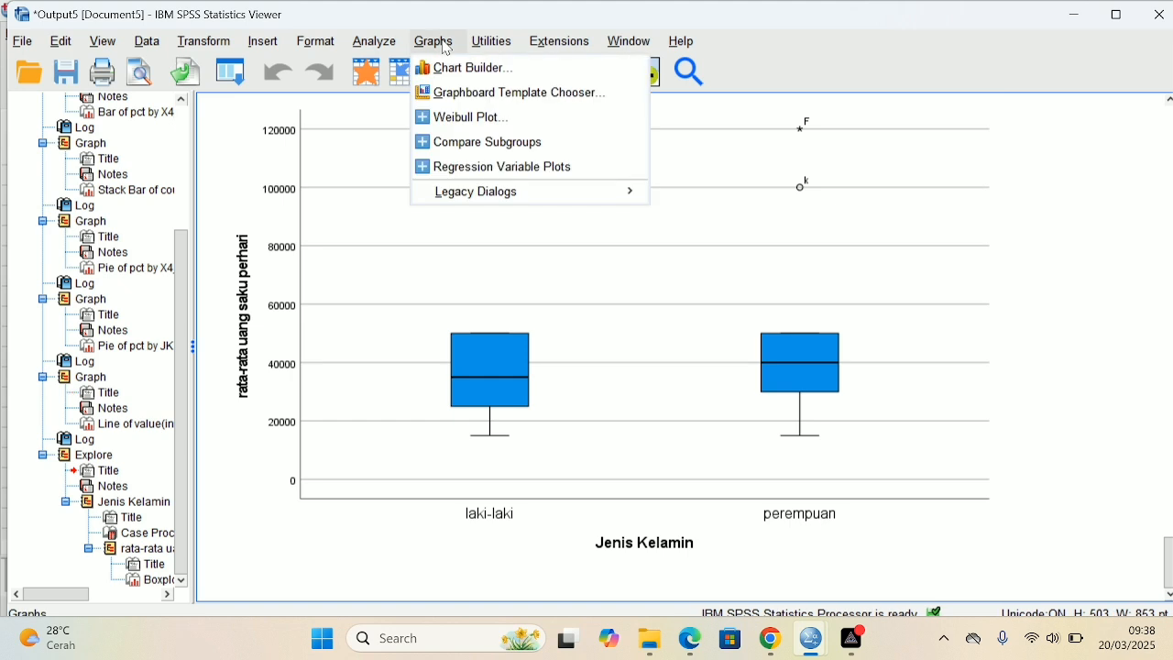
pyautogui.moveTo(610, 195)
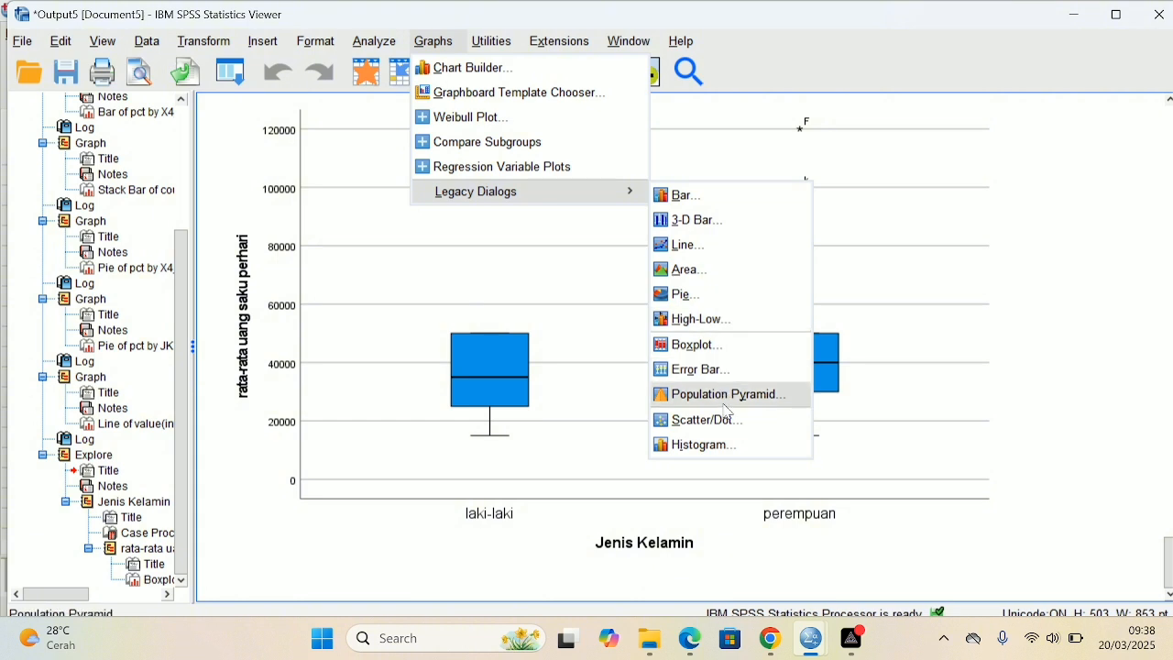
pyautogui.click(701, 419)
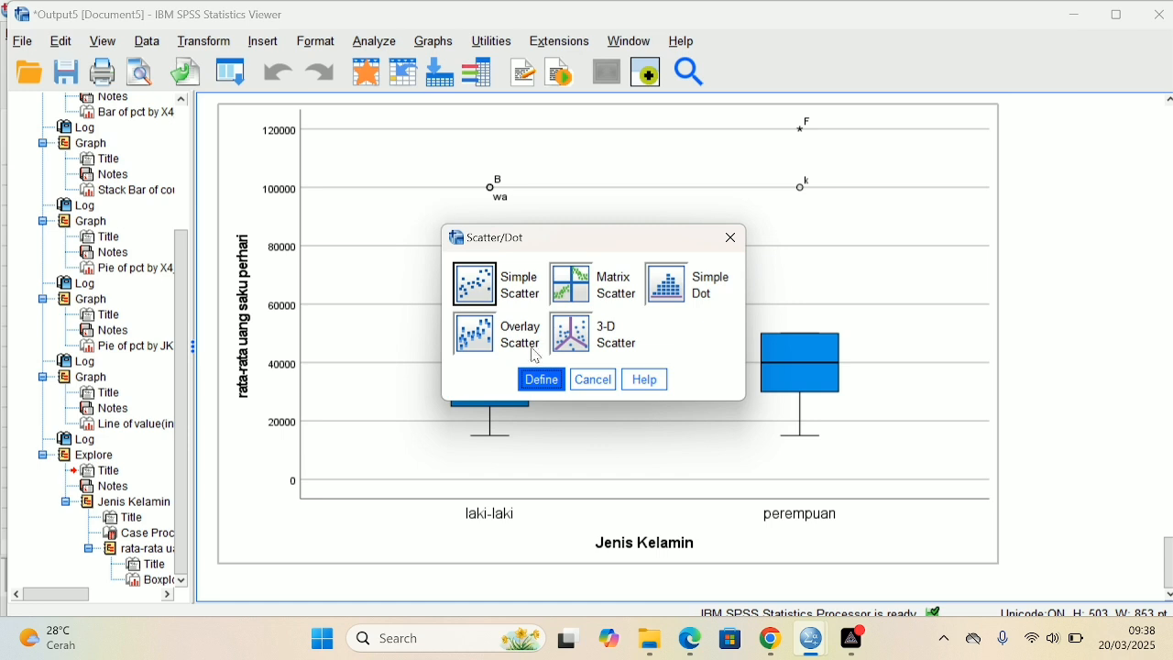
pyautogui.click(547, 383)
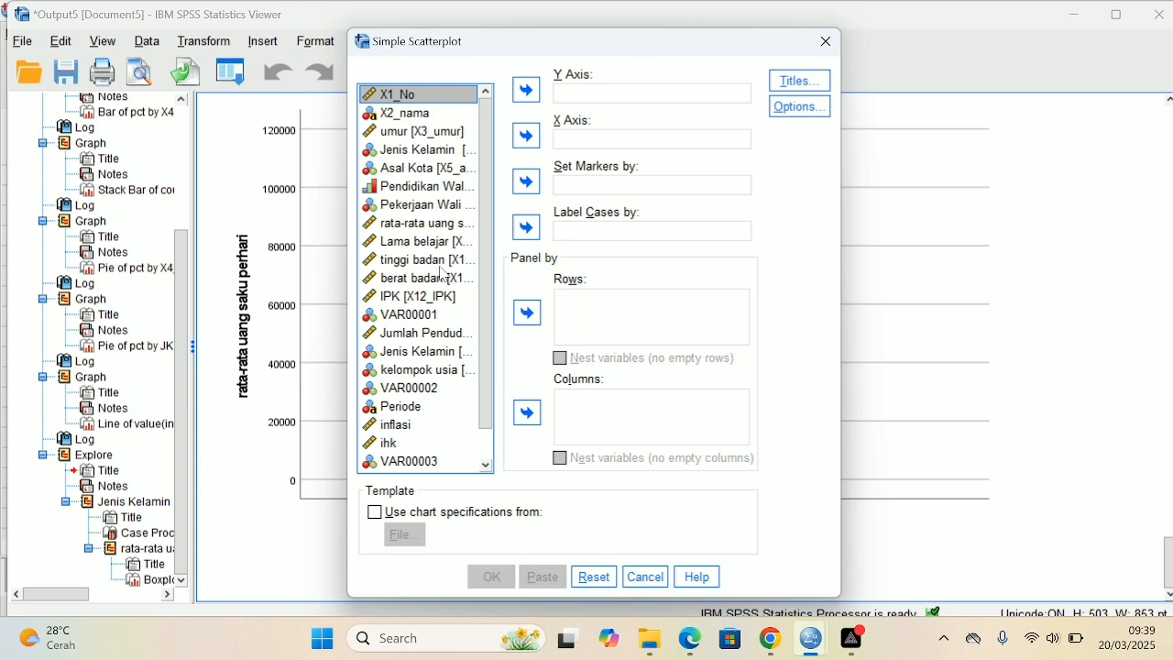
# Step: Assign IPK [X12_IPK] to the Y axis and Lama belajar [X9_lama] to the X axis, and generate the scatterplot
pyautogui.moveTo(486, 305)
pyautogui.mouseDown()
pyautogui.moveTo(486, 341)
pyautogui.moveTo(486, 310)
pyautogui.mouseUp()
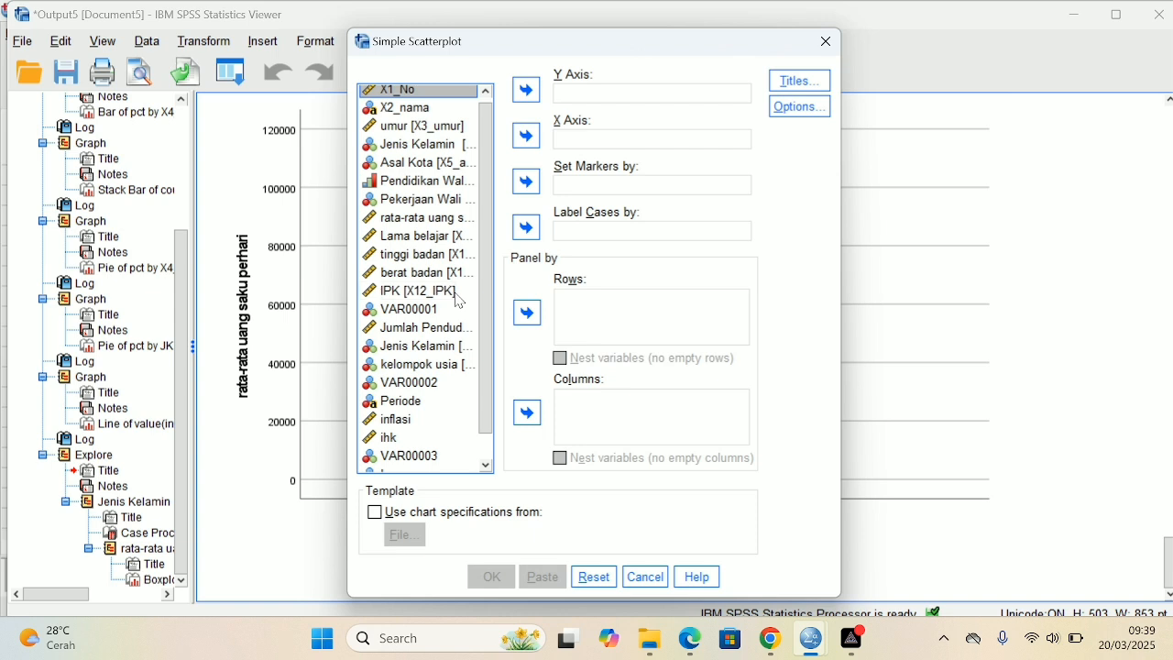
pyautogui.click(460, 295)
pyautogui.click(529, 89)
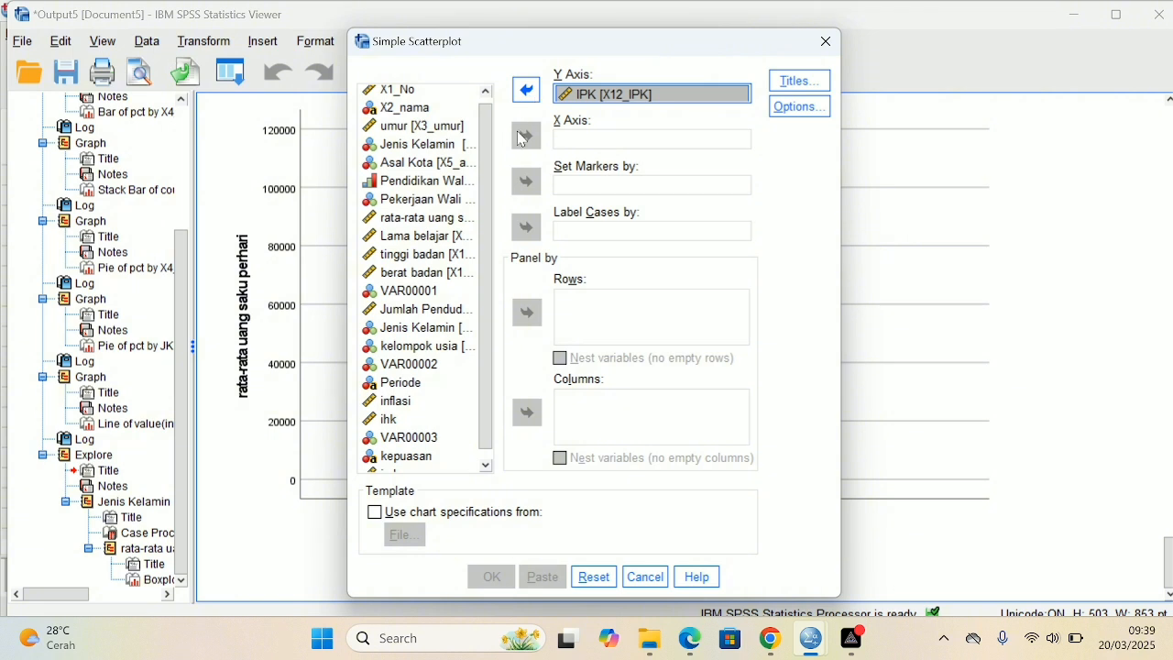
pyautogui.click(458, 240)
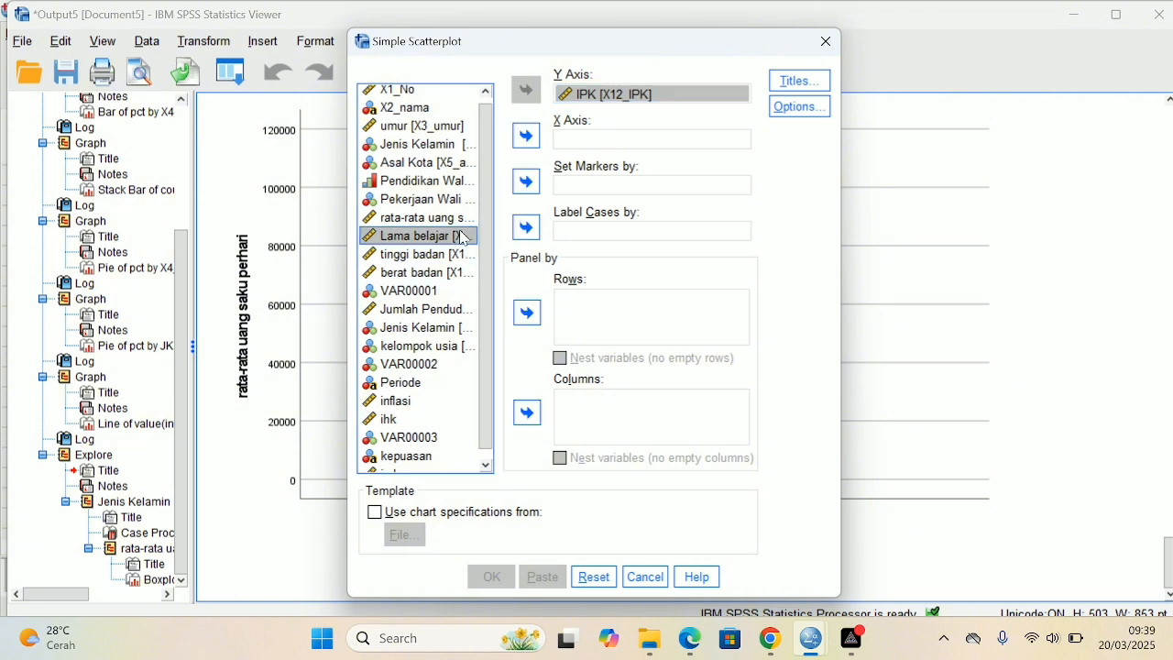
pyautogui.click(529, 138)
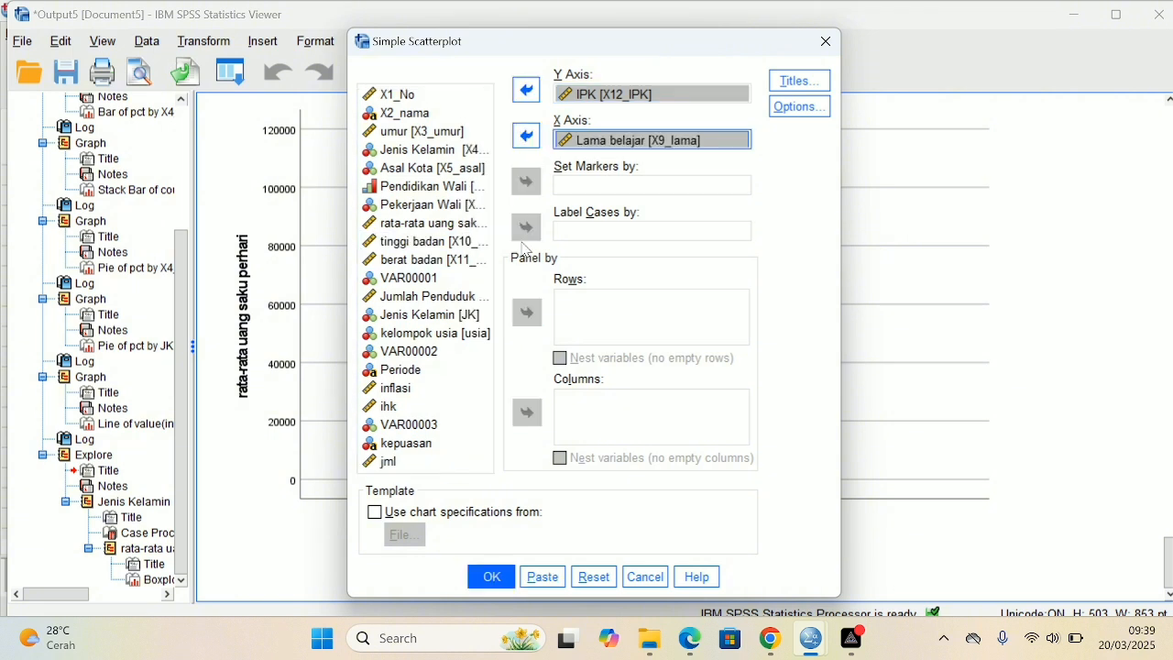
pyautogui.click(479, 576)
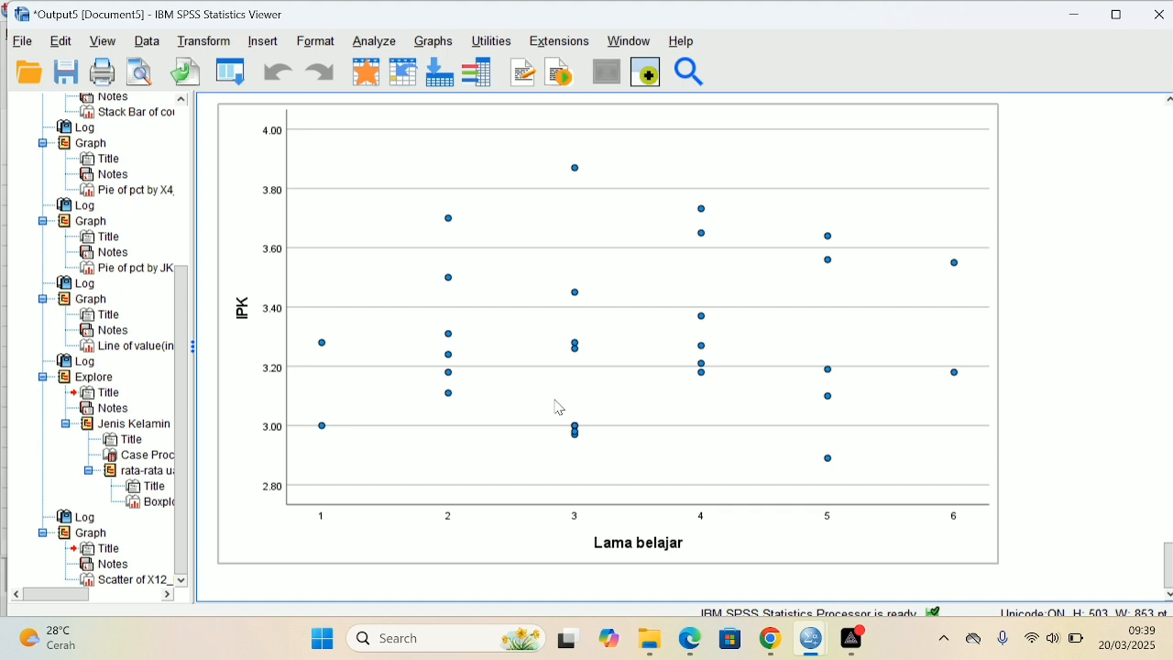
# Step: Generate a histogram of rata-rata uang saku perhari with the normal curve displayed
pyautogui.click(438, 43)
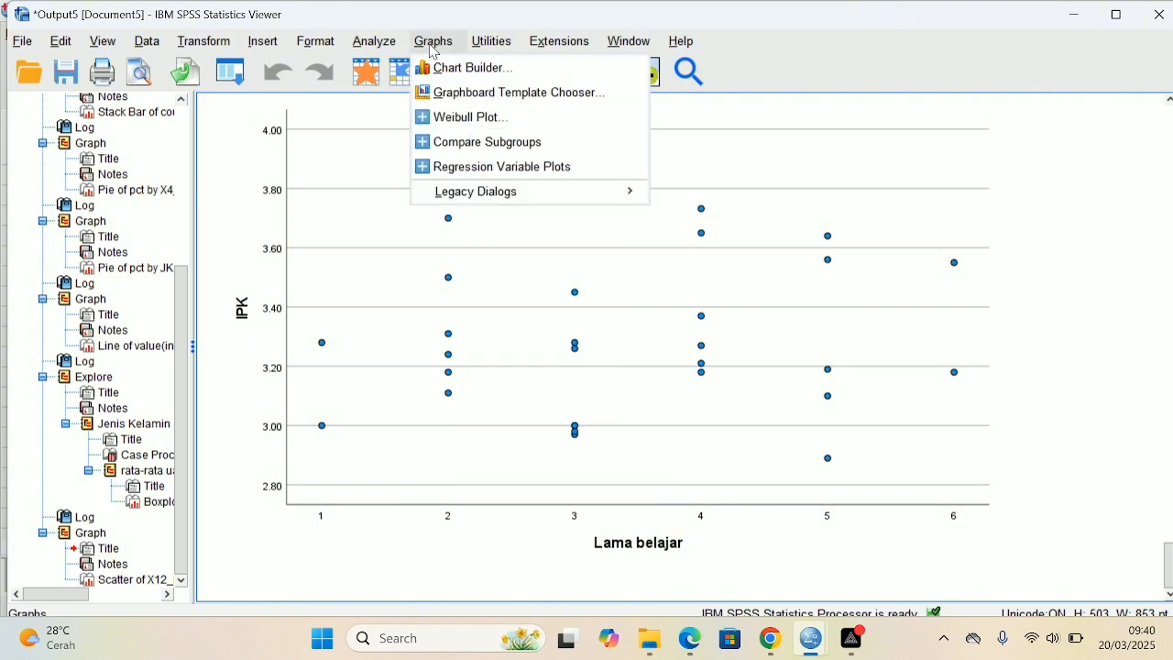
pyautogui.moveTo(511, 198)
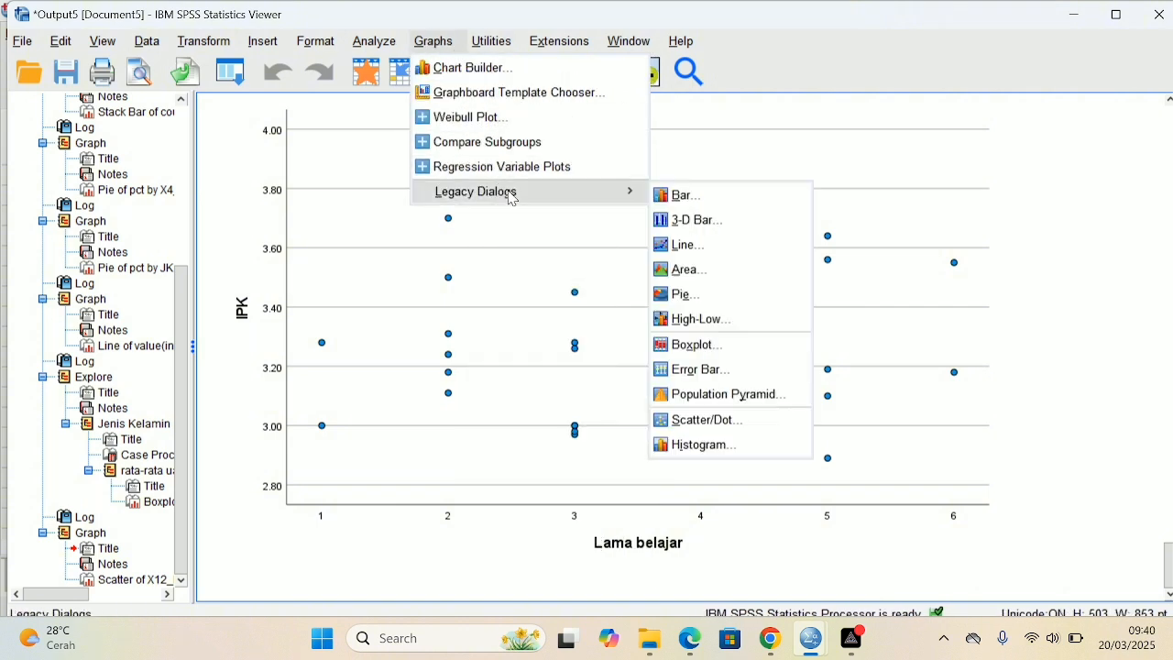
pyautogui.click(743, 449)
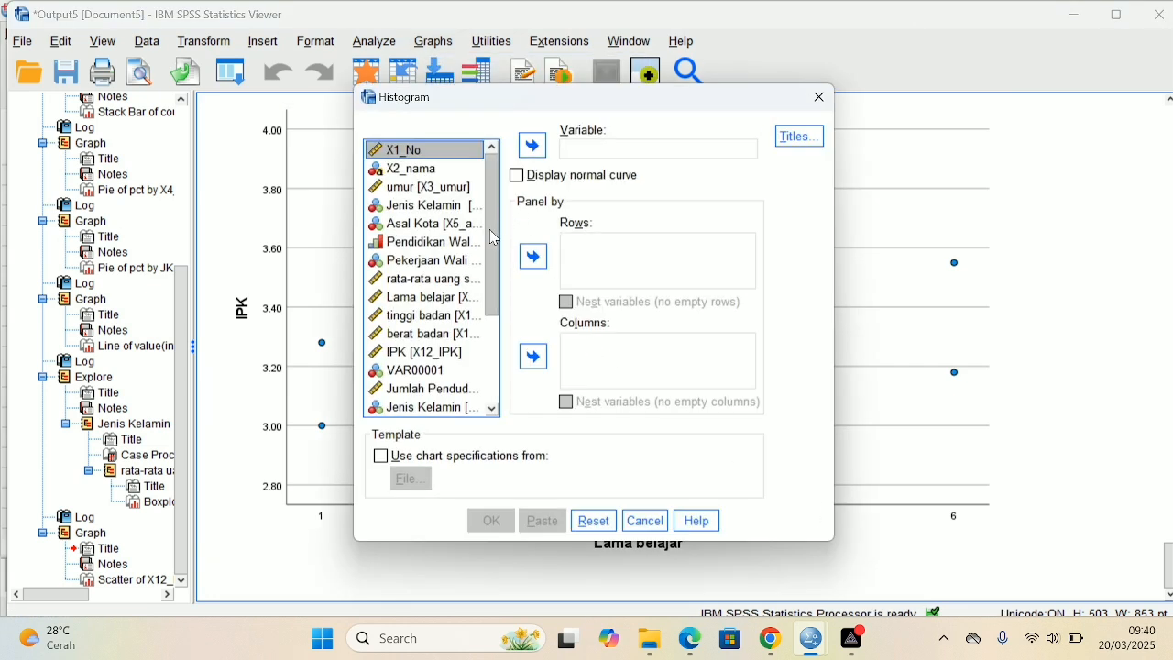
pyautogui.click(455, 284)
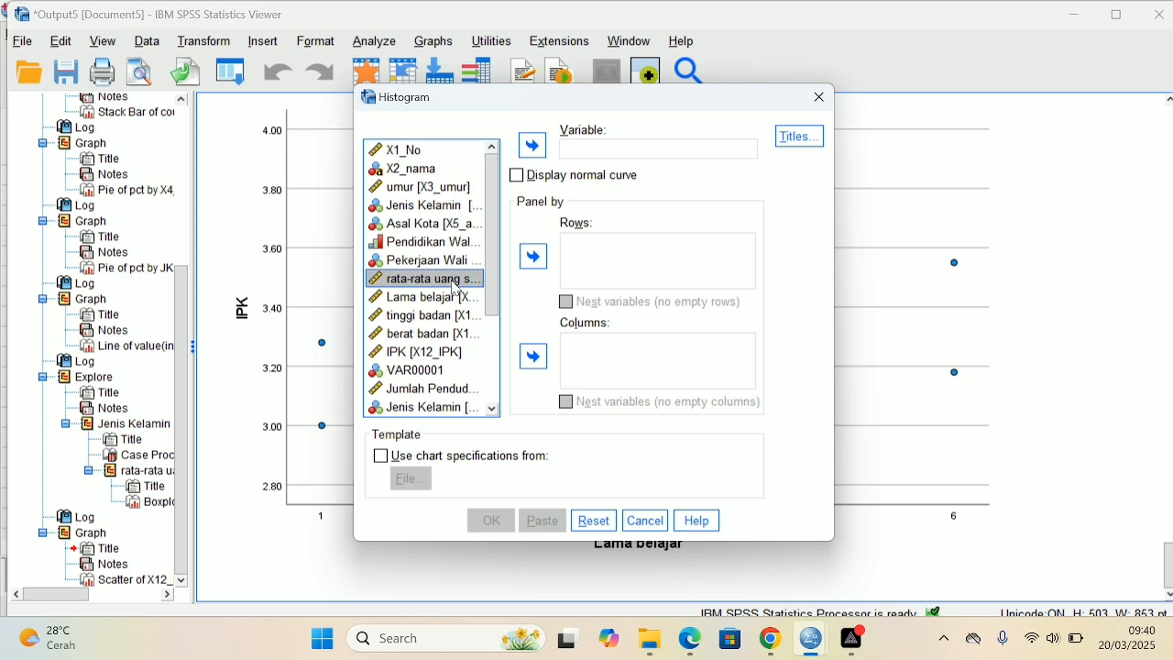
pyautogui.click(532, 146)
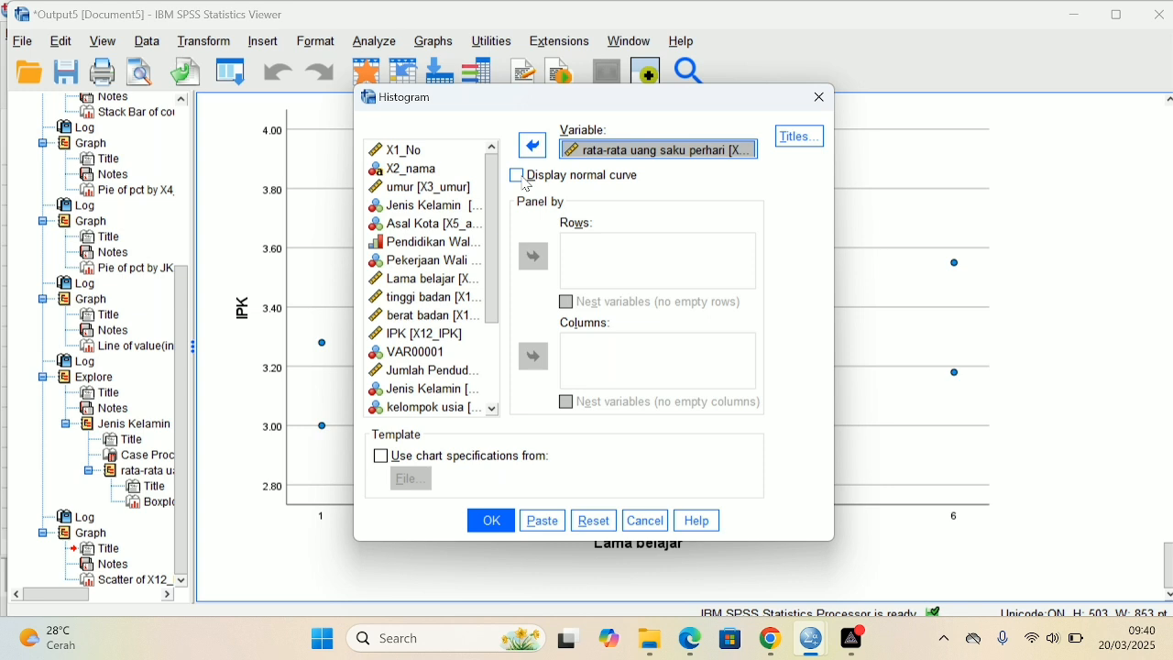
pyautogui.click(527, 184)
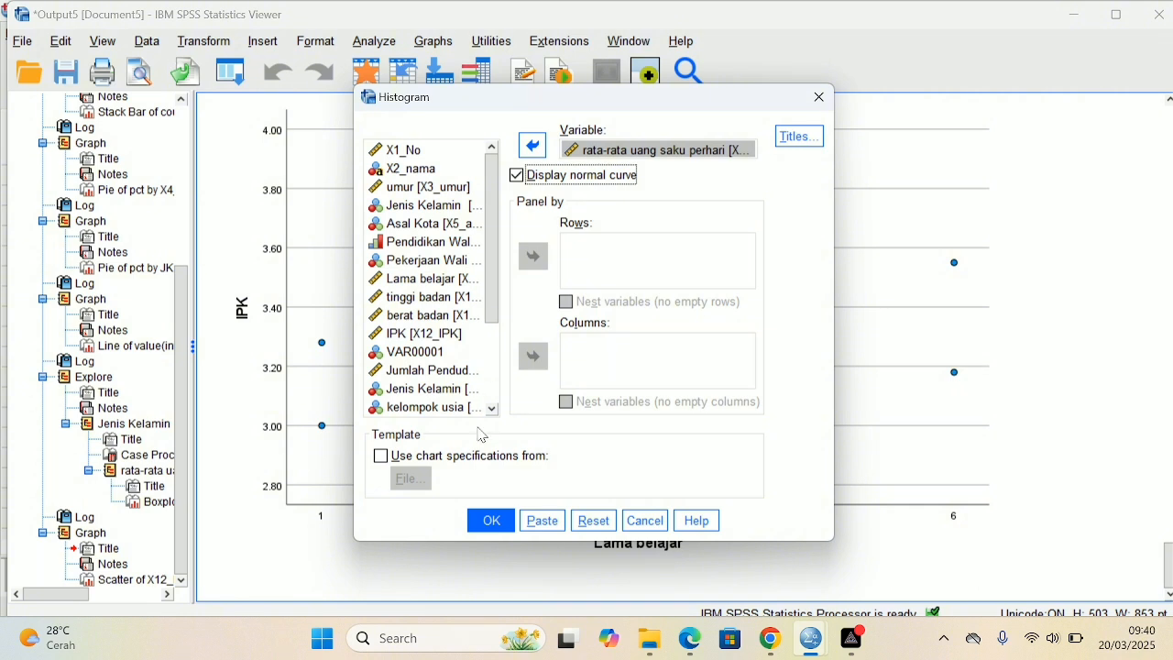
pyautogui.click(491, 518)
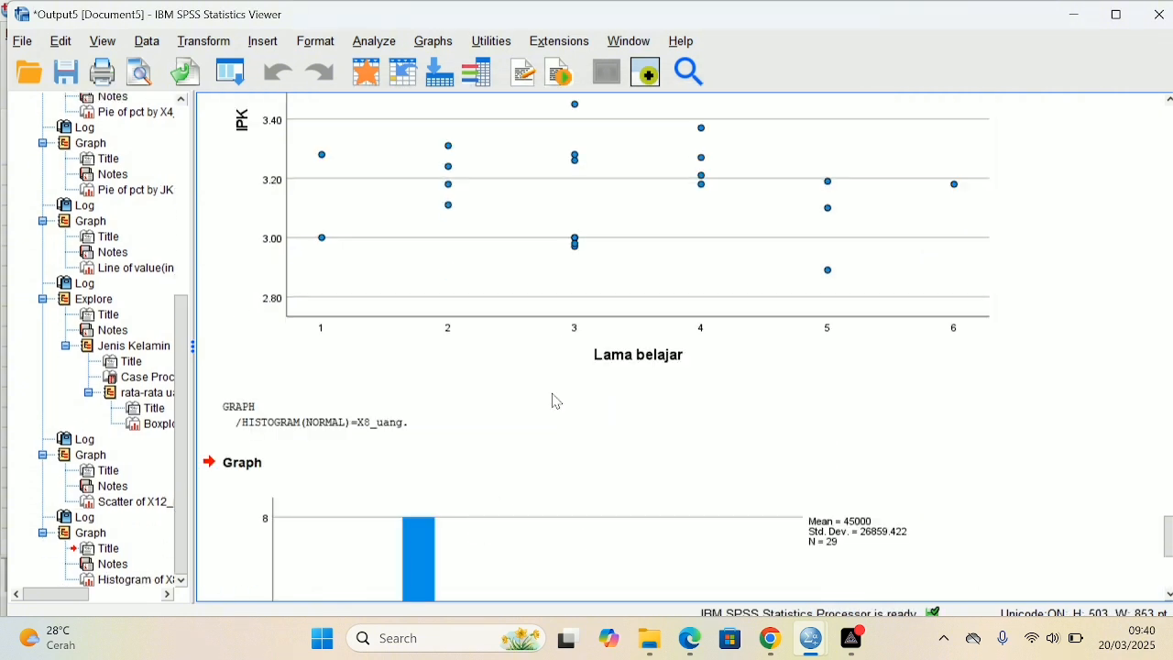
pyautogui.scroll(-10, 555, 402)
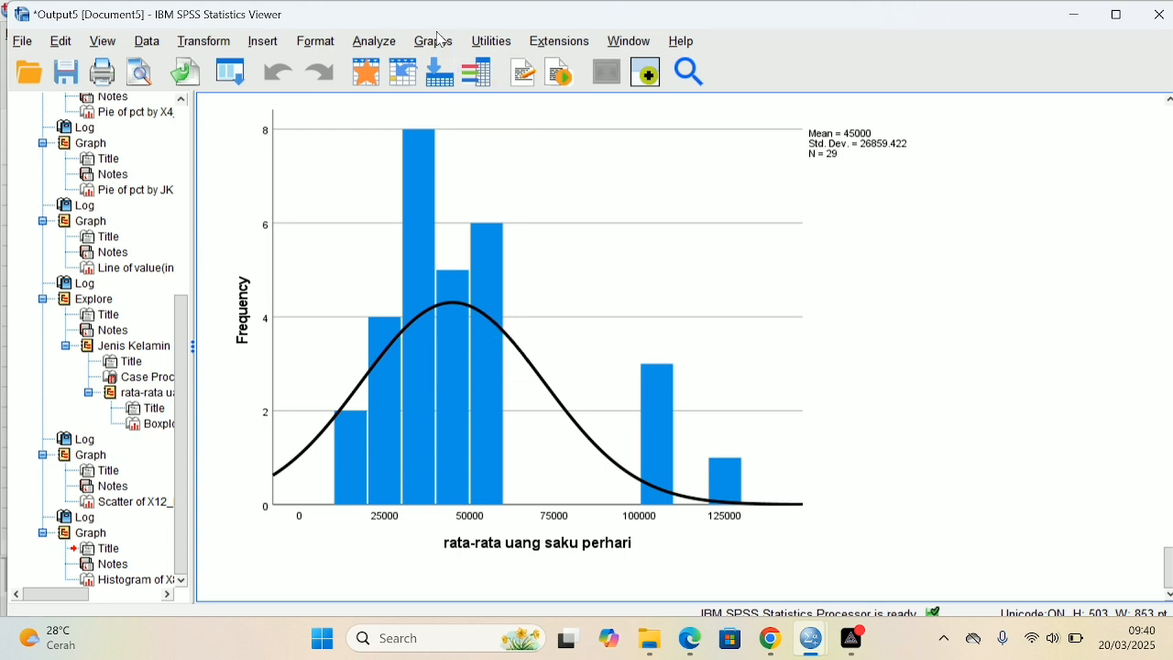
# Step: Generate another histogram with the normal curve, replacing the variable with umur [X3_umur]
pyautogui.click(441, 40)
pyautogui.moveTo(617, 193)
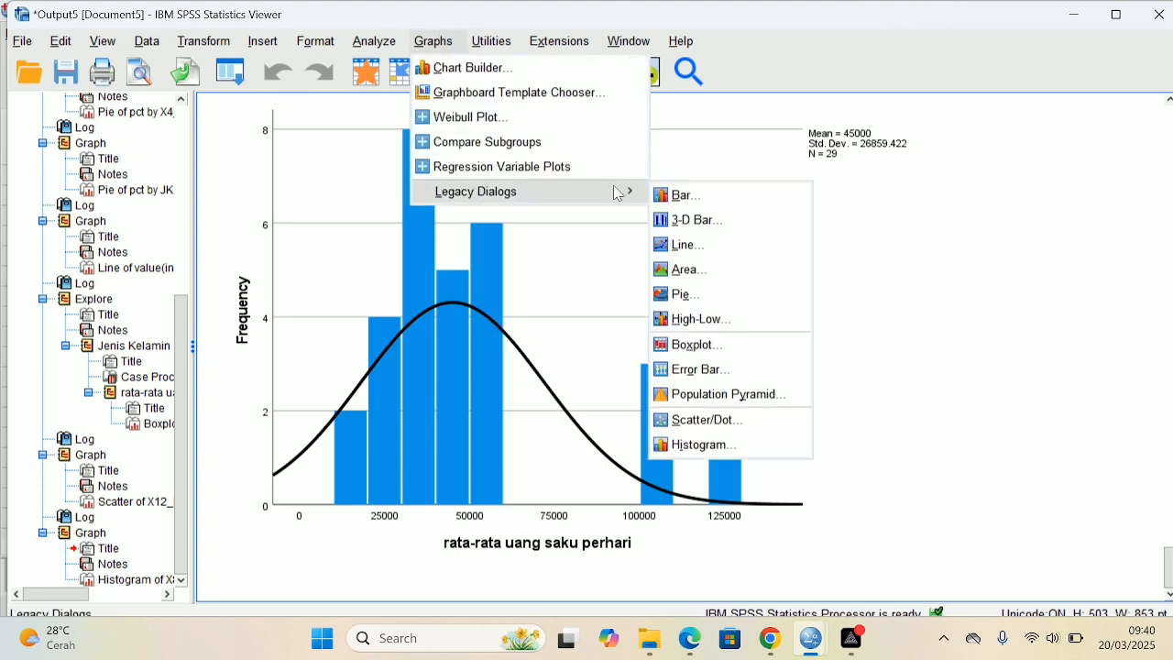
pyautogui.click(739, 446)
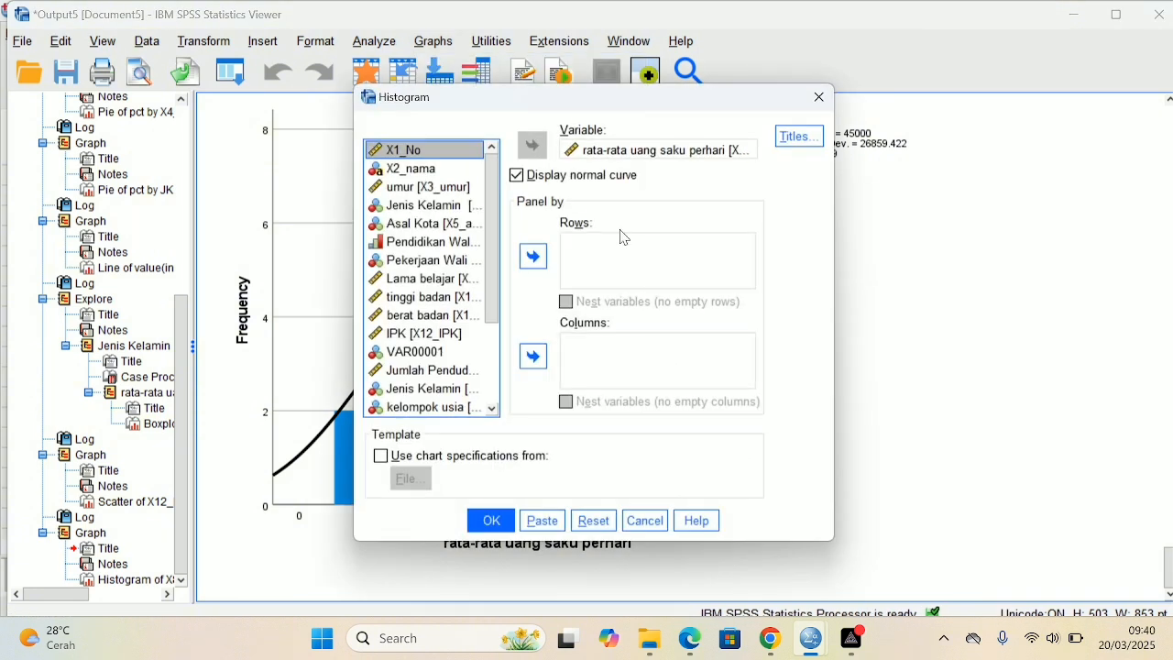
pyautogui.click(586, 150)
pyautogui.click(535, 150)
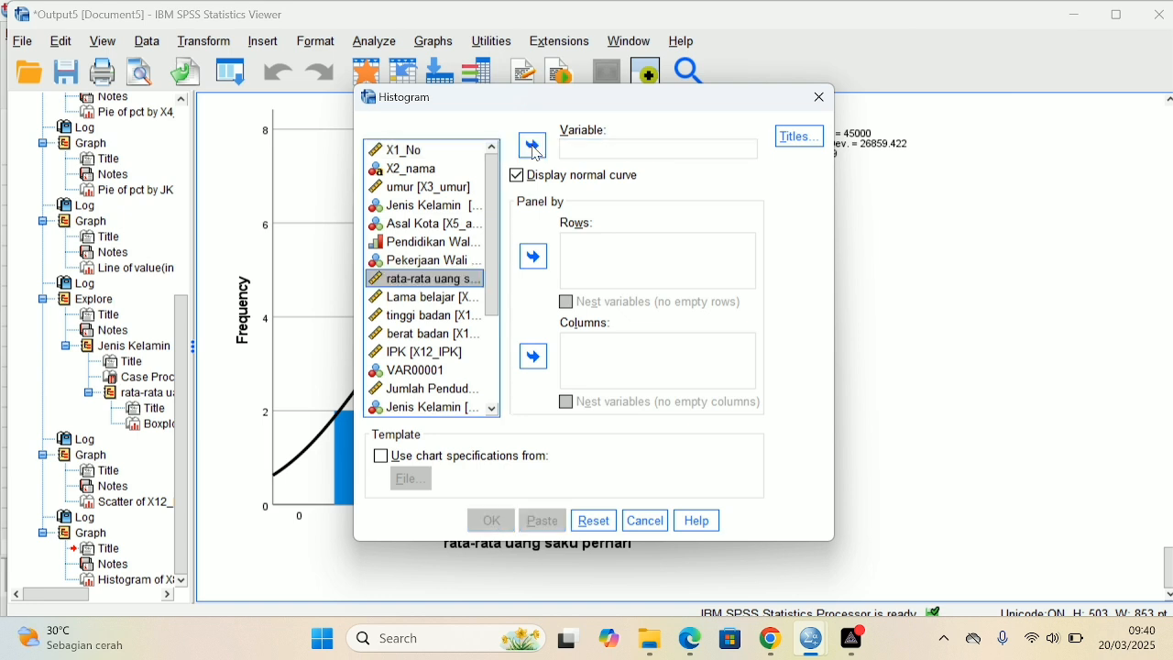
pyautogui.click(458, 189)
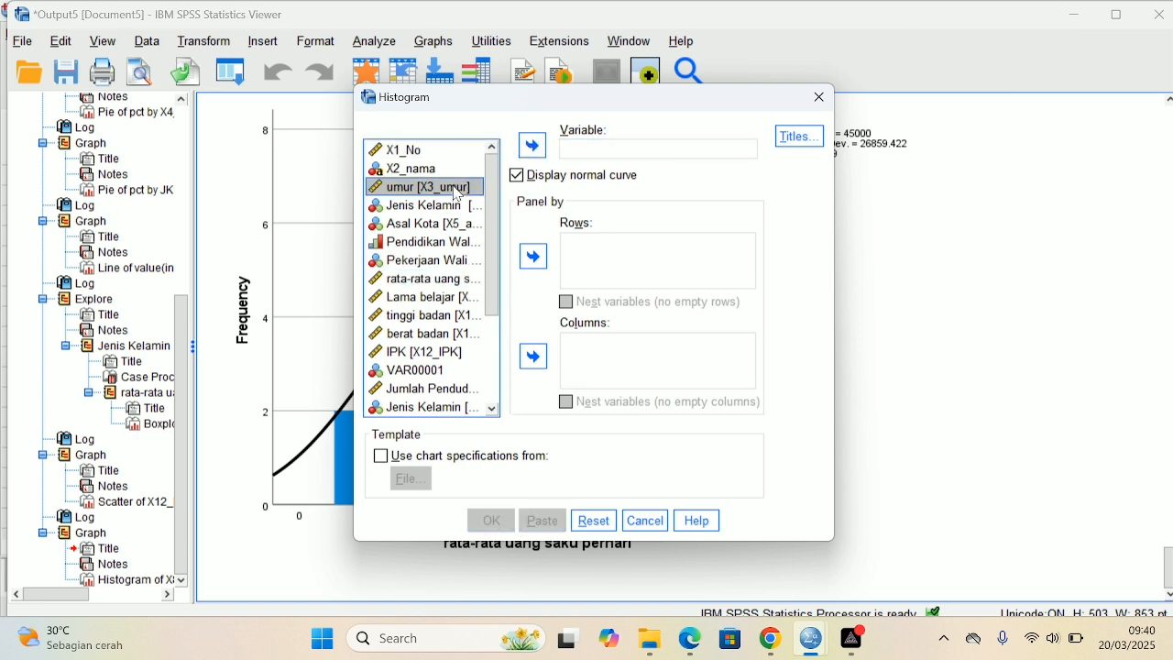
pyautogui.click(536, 150)
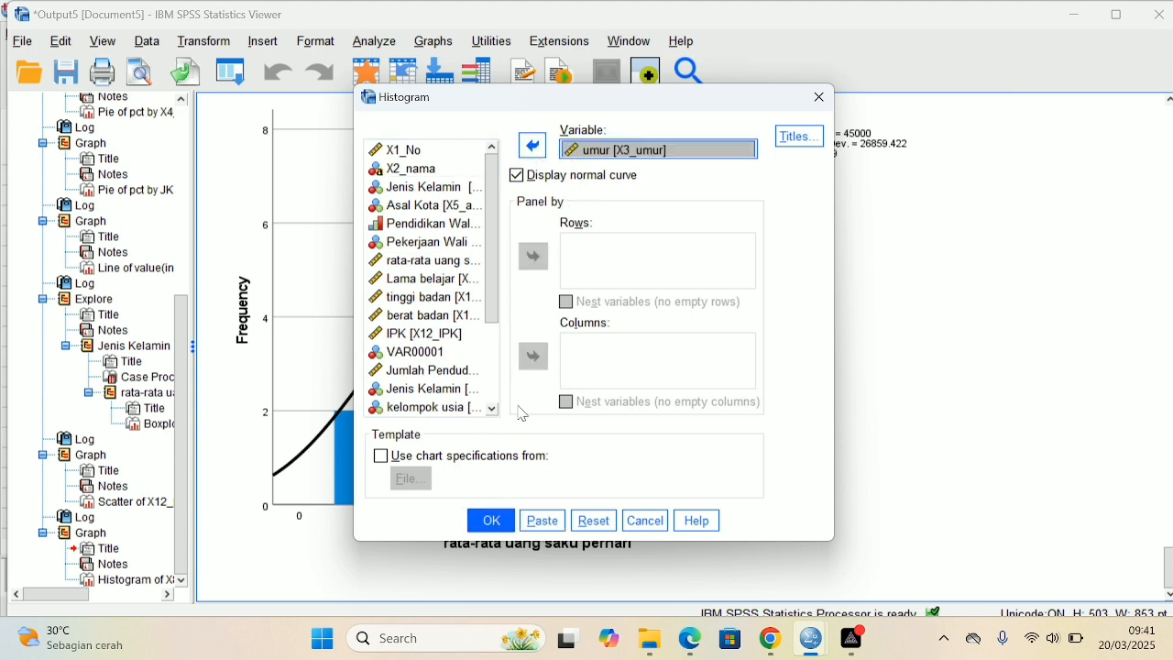
pyautogui.click(504, 527)
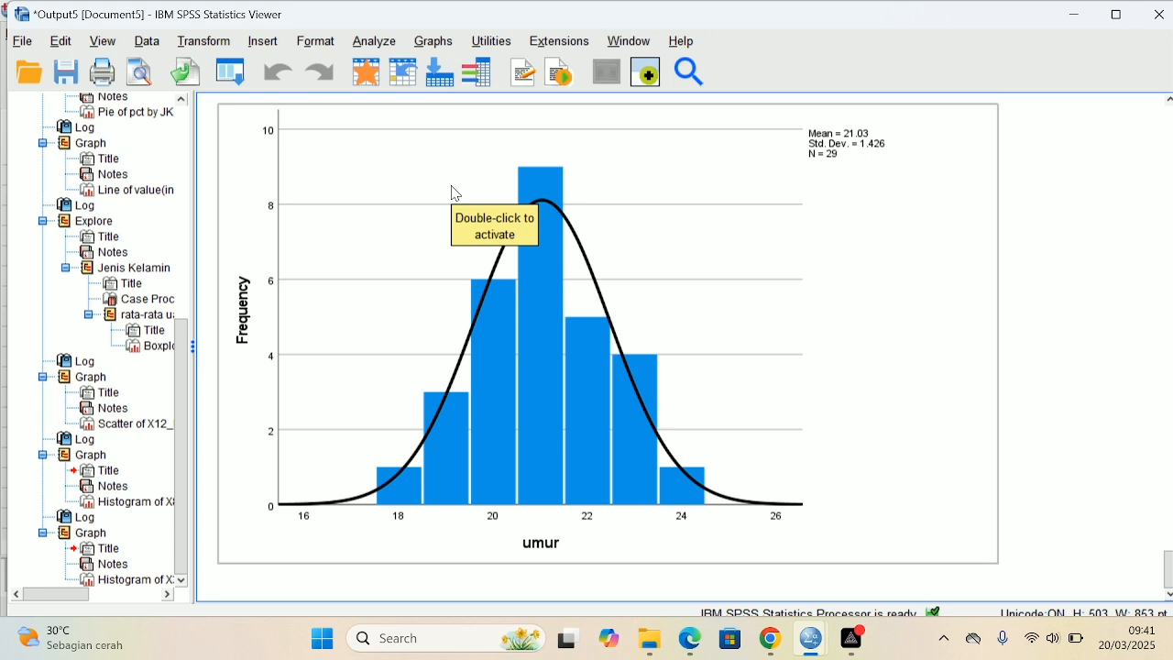
# Step: Start a population pyramid that gets its counts from the variable Jumlah Penduduk
pyautogui.click(445, 41)
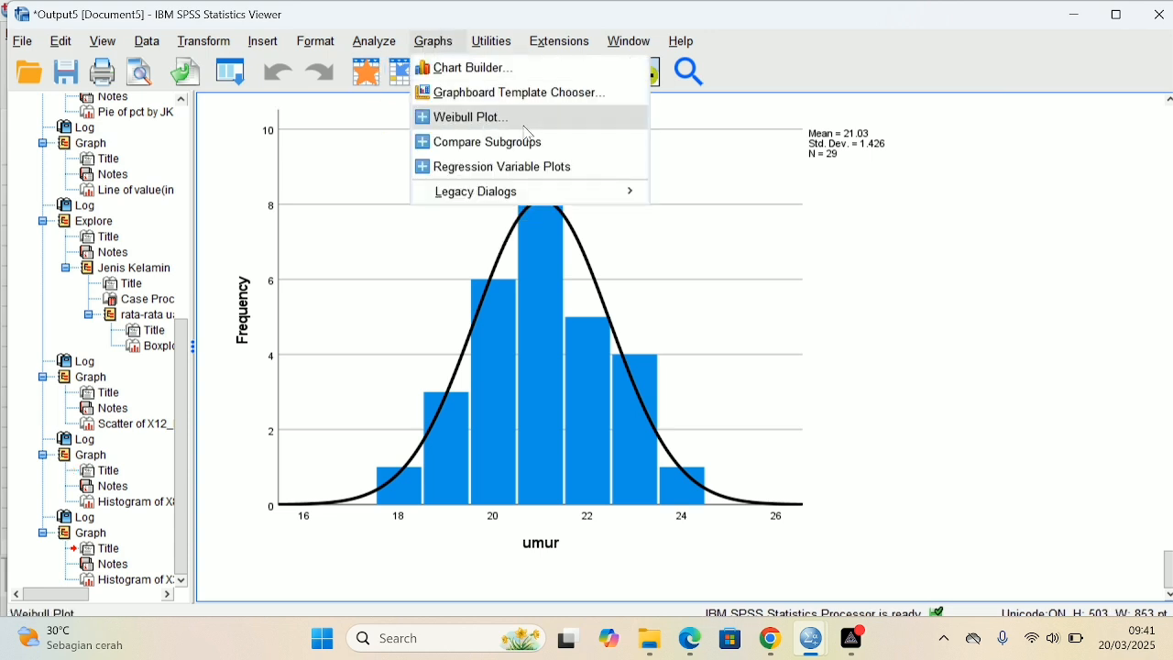
pyautogui.moveTo(627, 192)
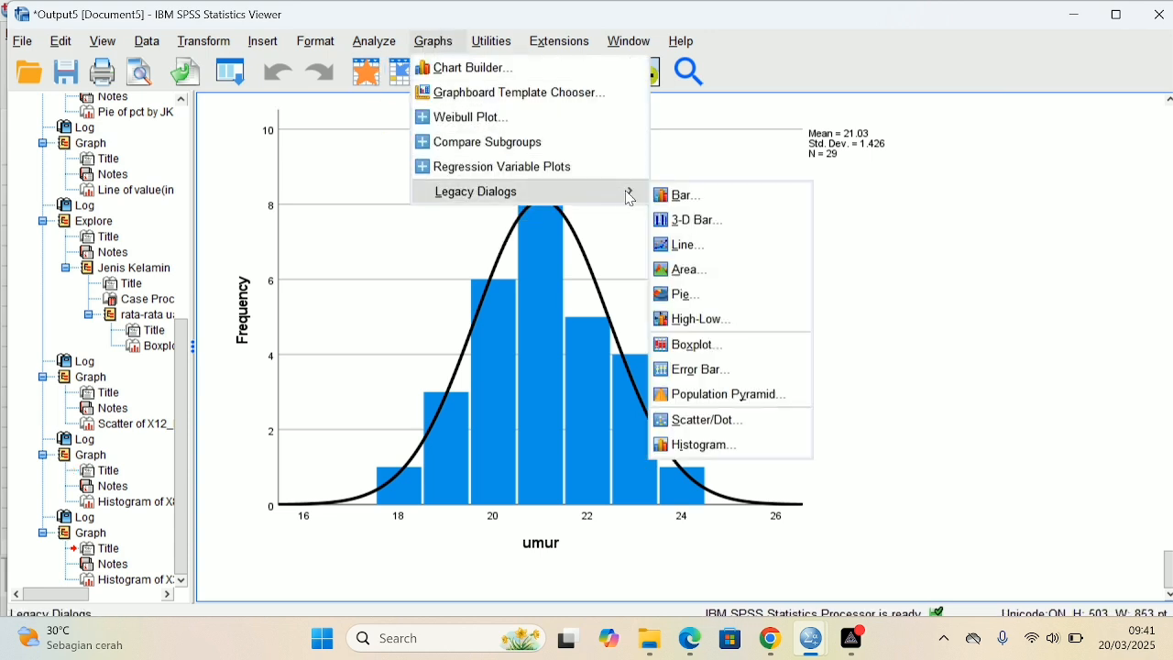
pyautogui.click(746, 401)
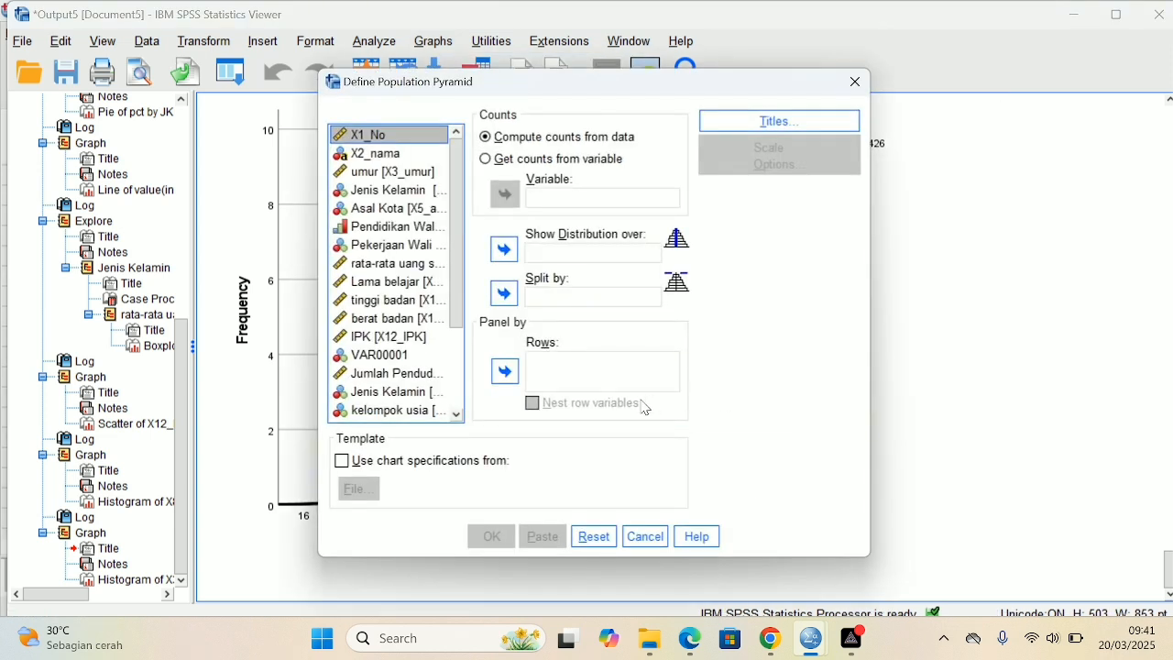
pyautogui.click(488, 164)
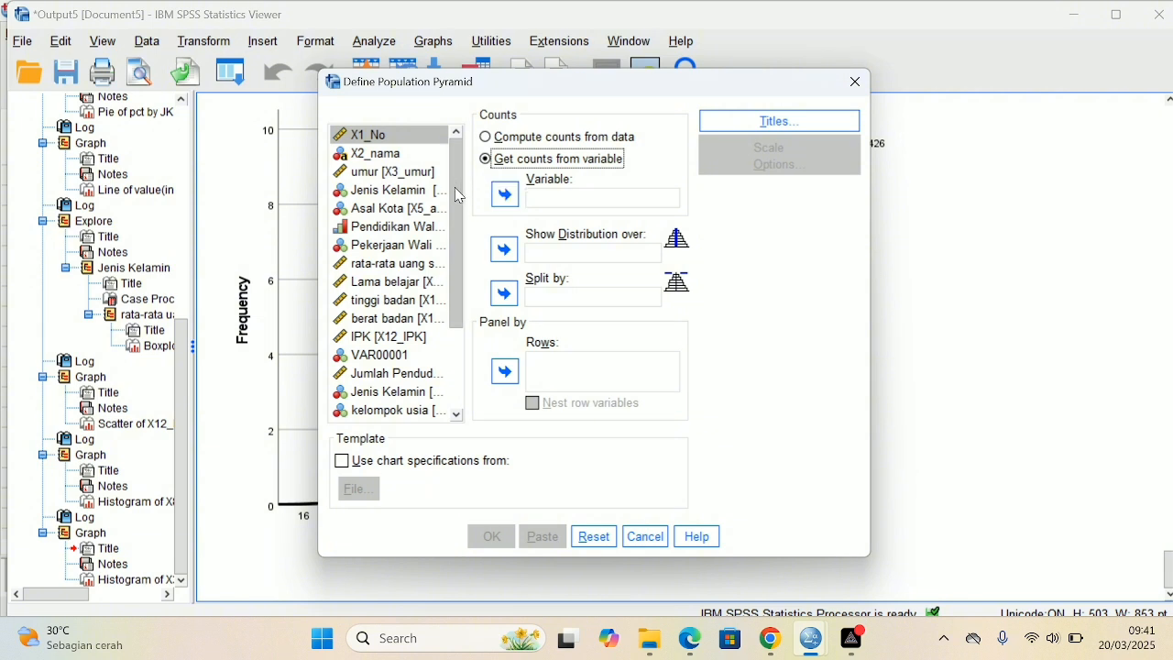
pyautogui.click(428, 382)
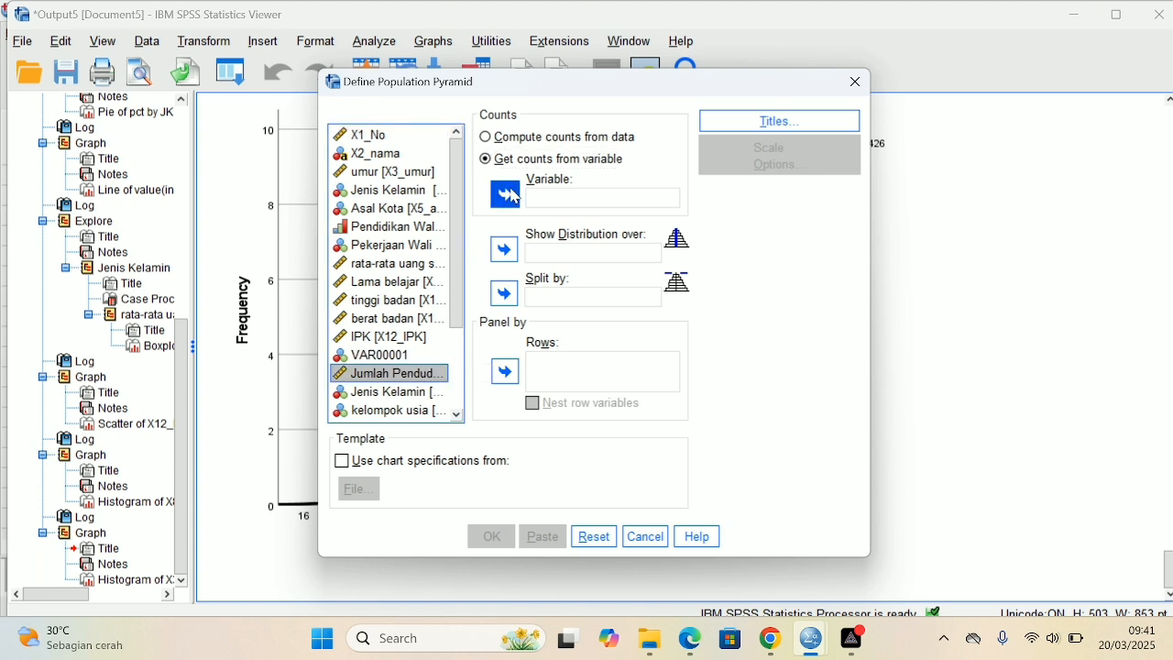
pyautogui.click(505, 194)
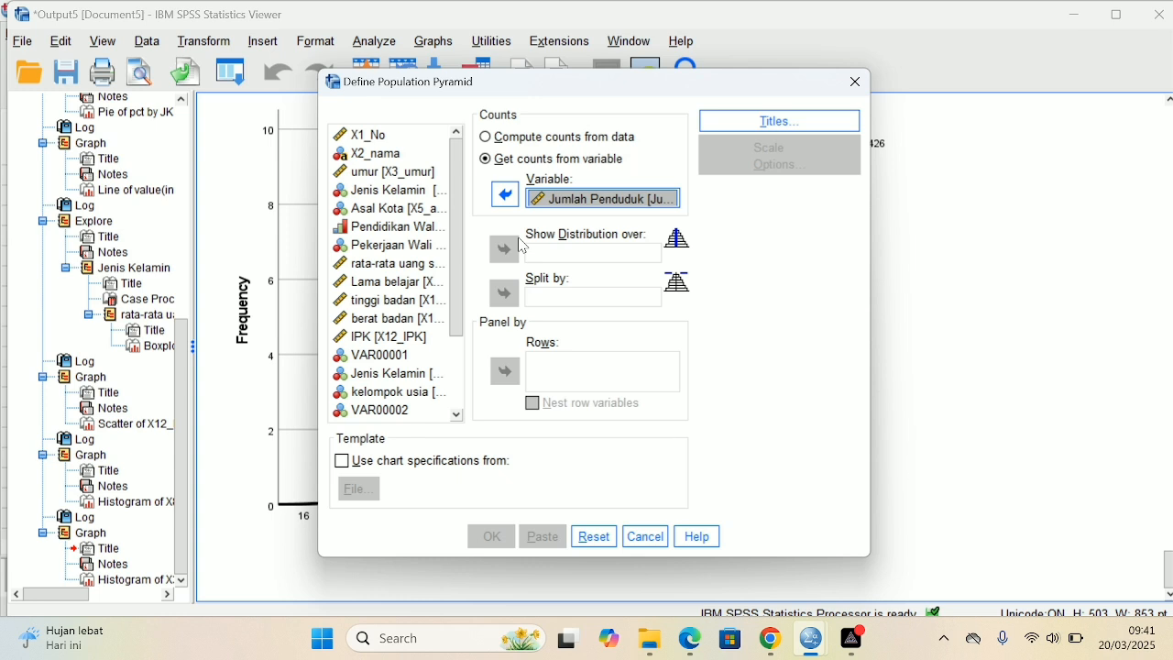
# Step: Show the pyramid's distribution over kelompok usia [usia], split it by Jenis Kelamin [JK], and generate the chart
pyautogui.click(424, 393)
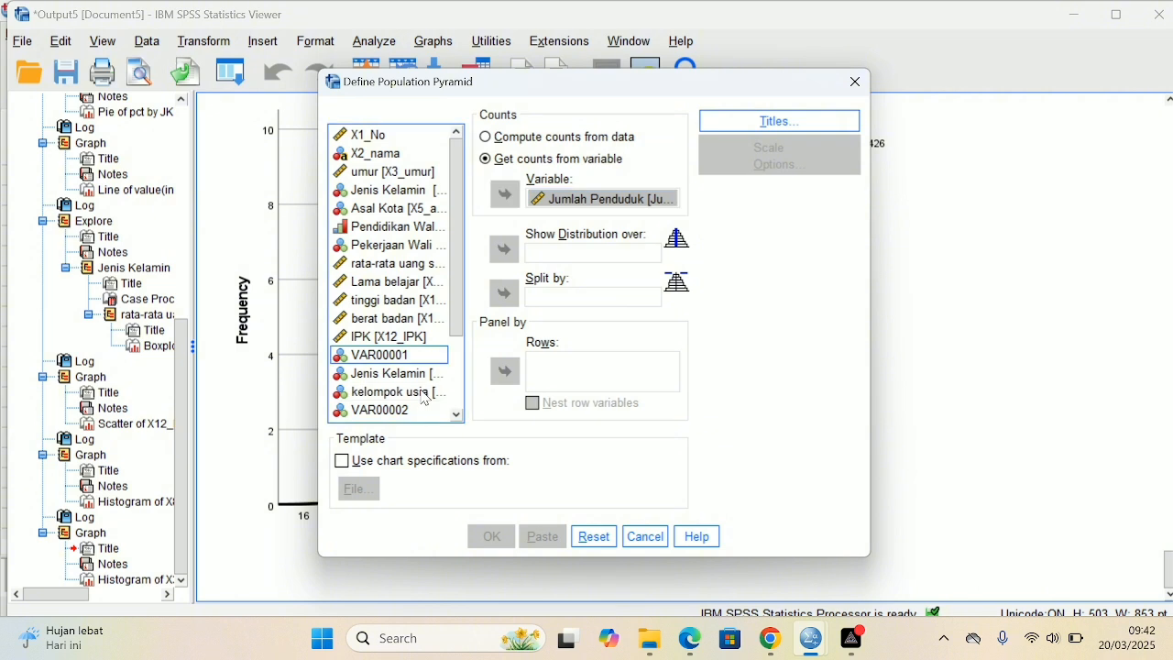
pyautogui.click(504, 249)
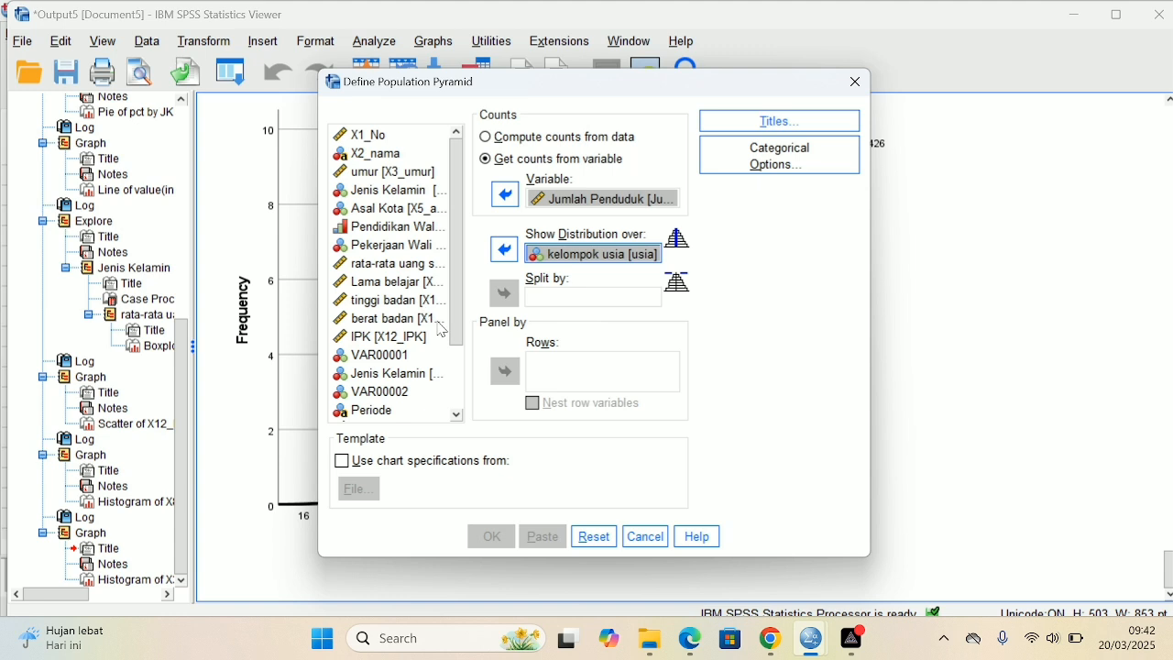
pyautogui.click(429, 376)
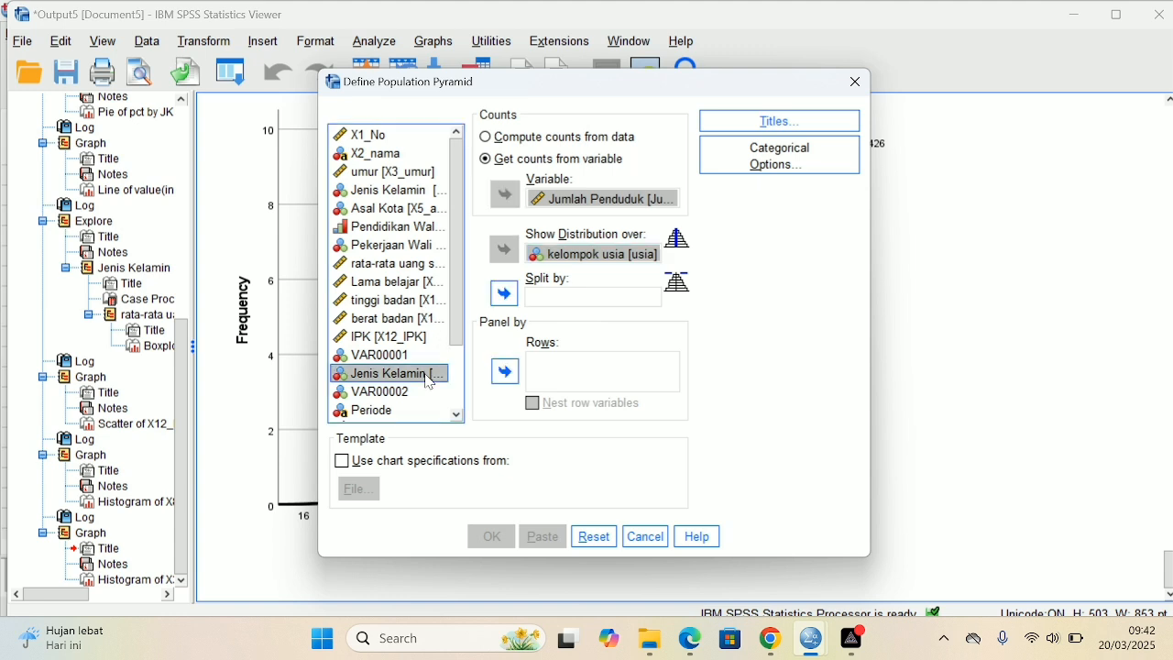
pyautogui.click(506, 293)
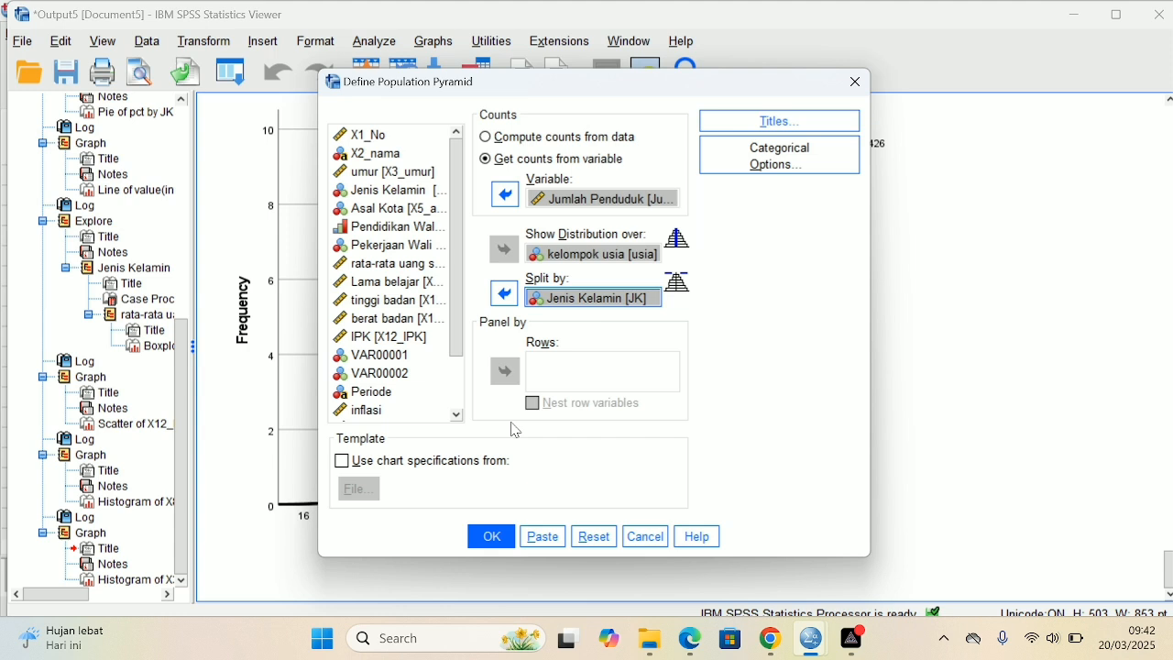
pyautogui.click(503, 540)
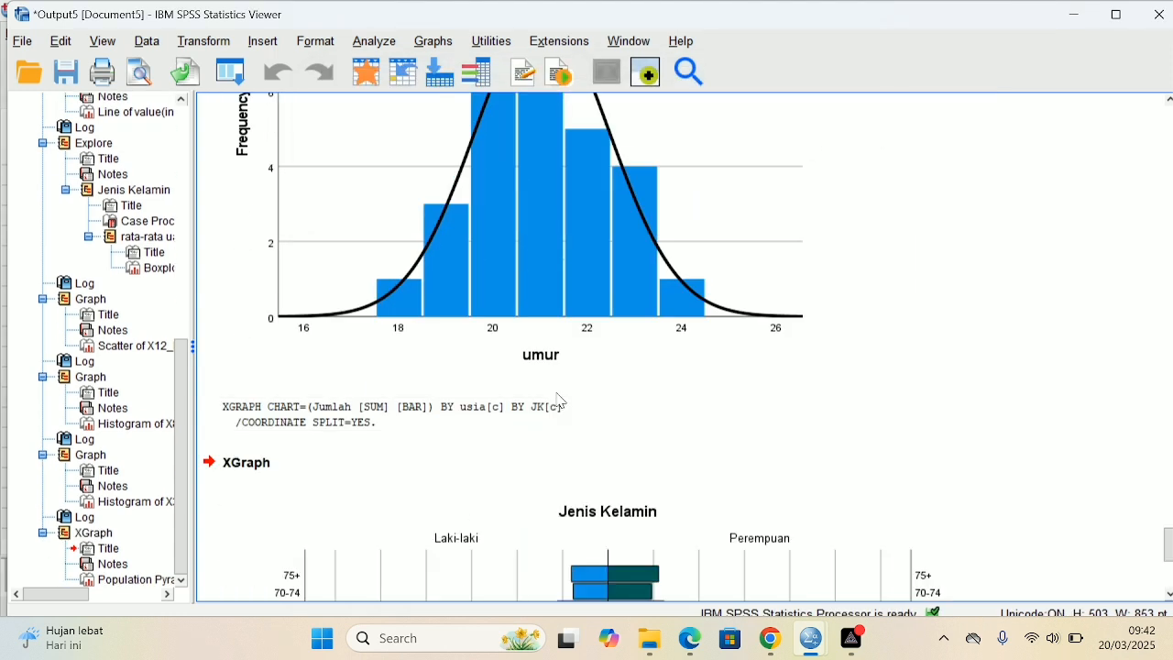
pyautogui.scroll(-3, 561, 400)
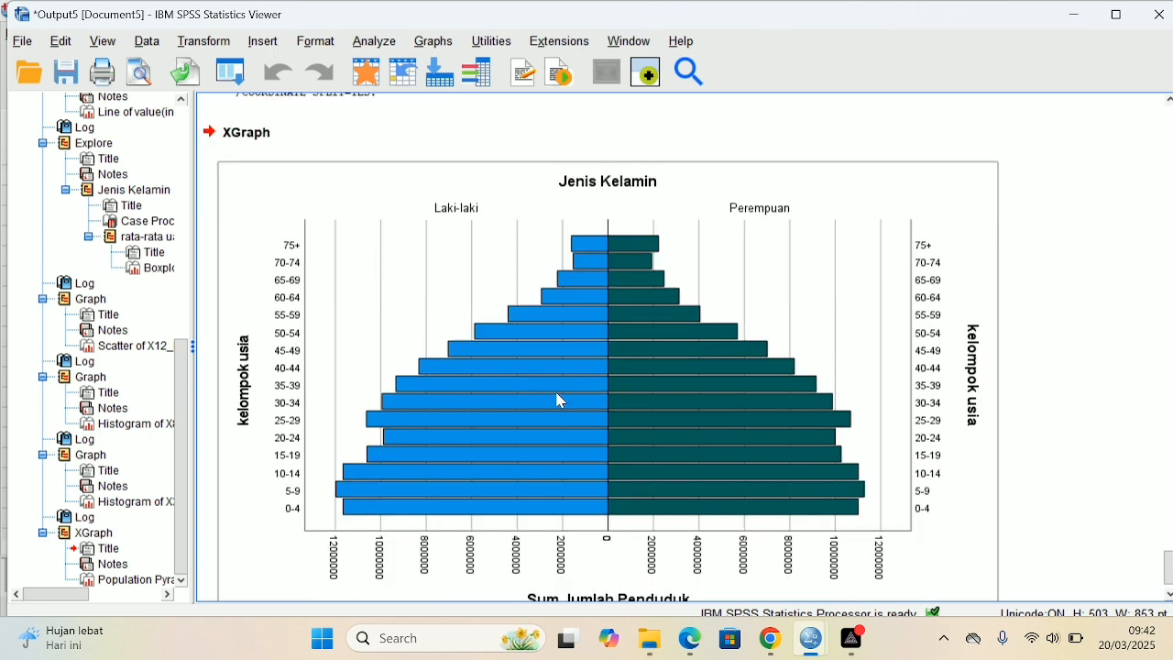
pyautogui.scroll(-1, 561, 400)
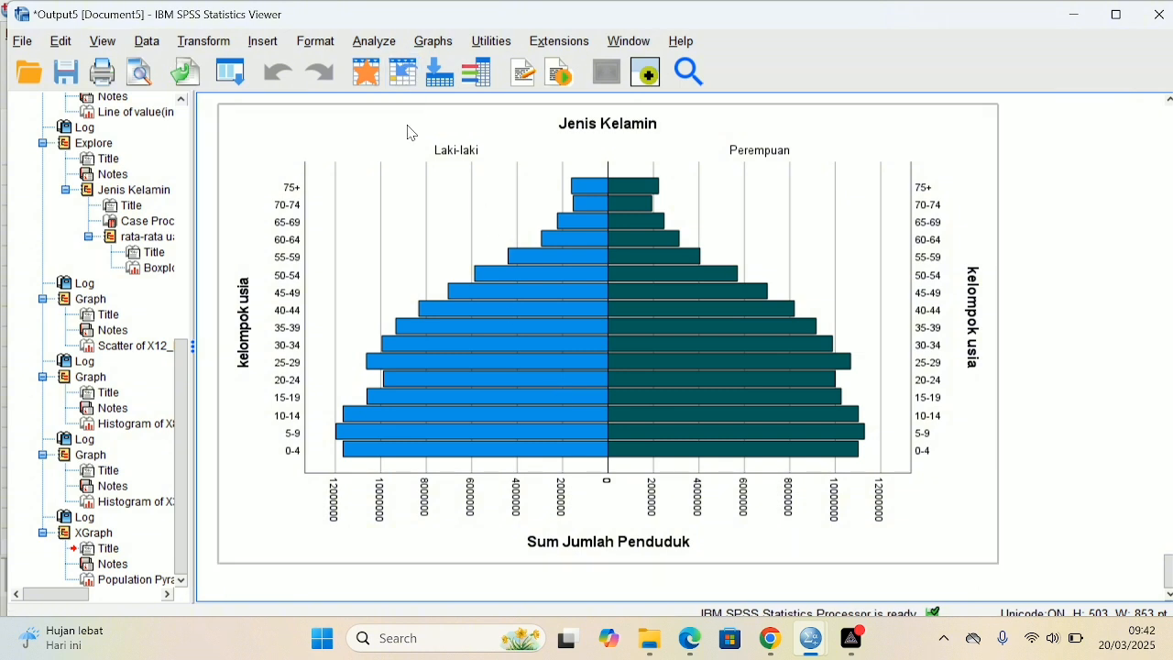
# Step: Set up a simple Pareto chart using counts or sums for groups of cases and open its definition
pyautogui.click(376, 41)
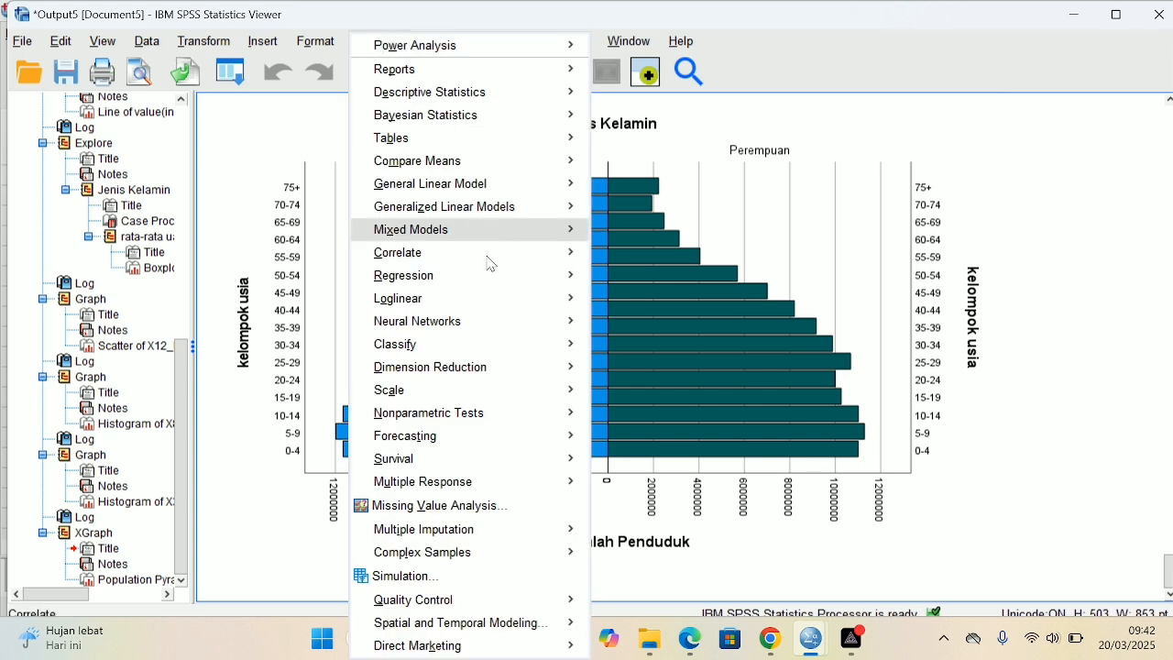
pyautogui.moveTo(571, 605)
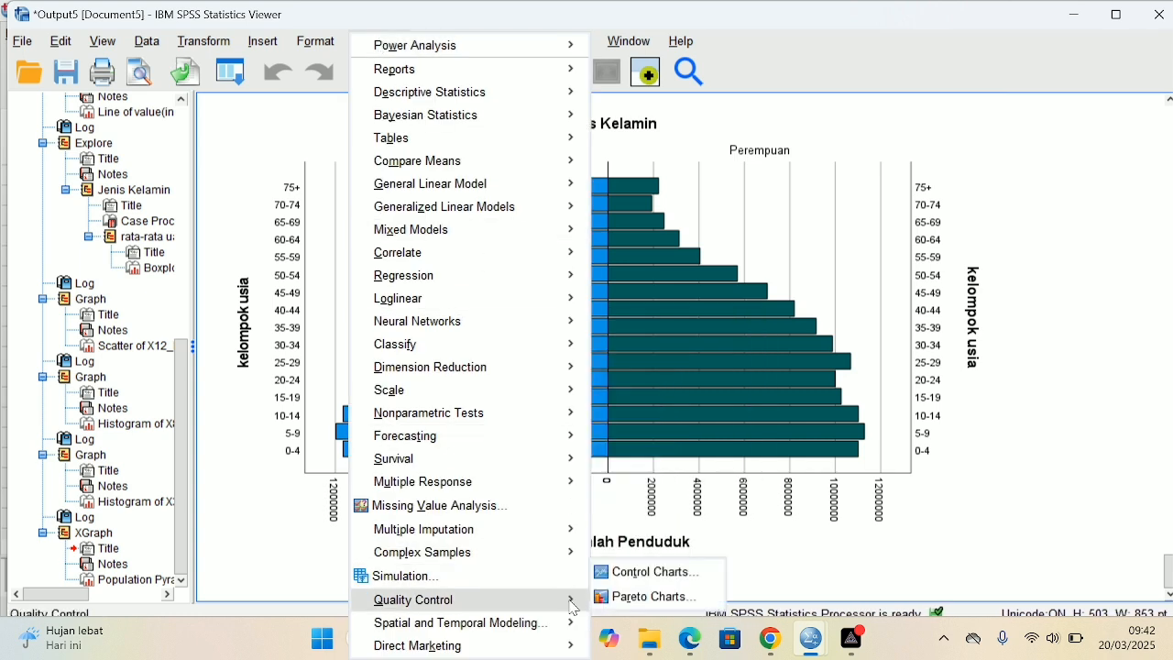
pyautogui.click(631, 598)
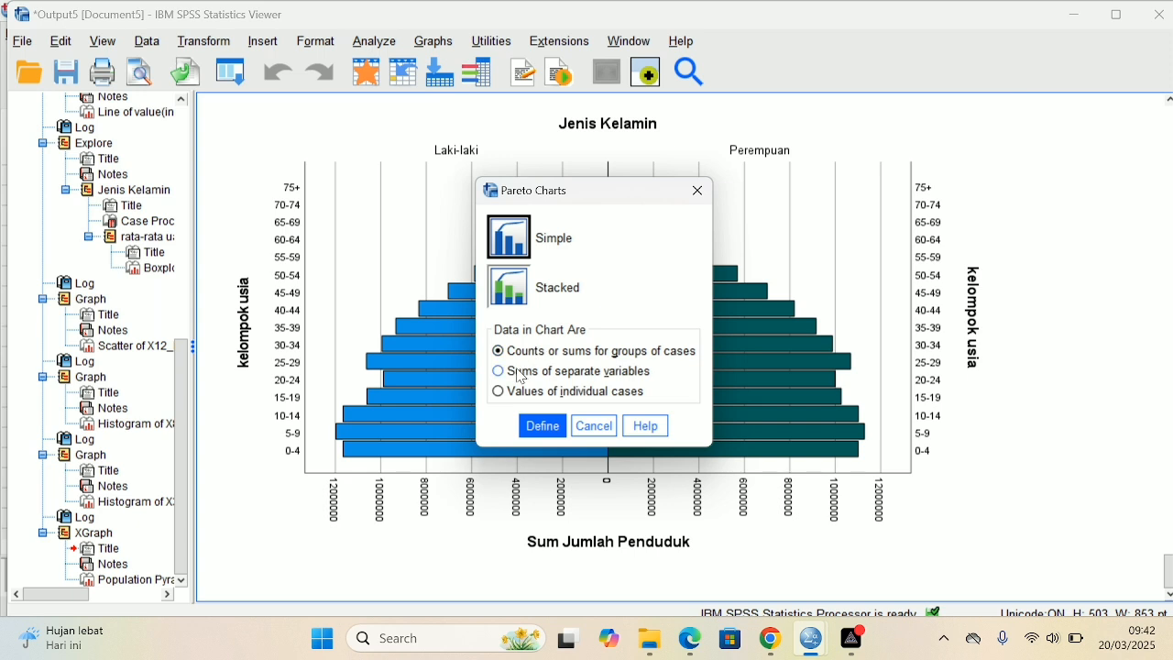
pyautogui.click(543, 426)
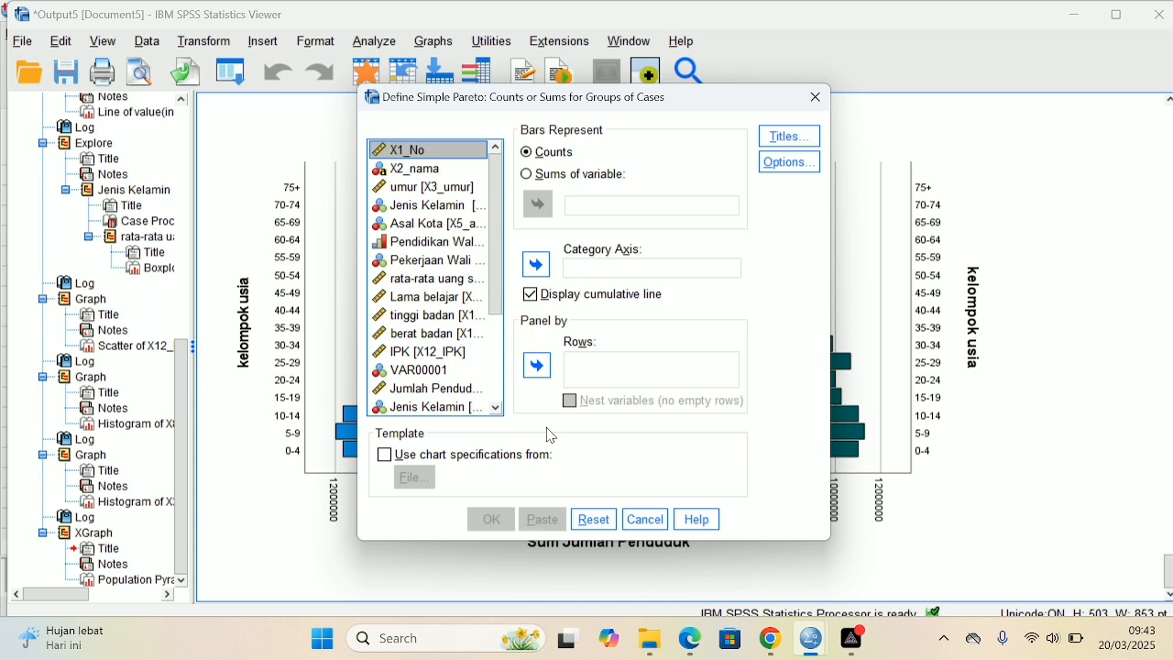
# Step: Make the Pareto bars represent sums of the variable jml
pyautogui.click(535, 177)
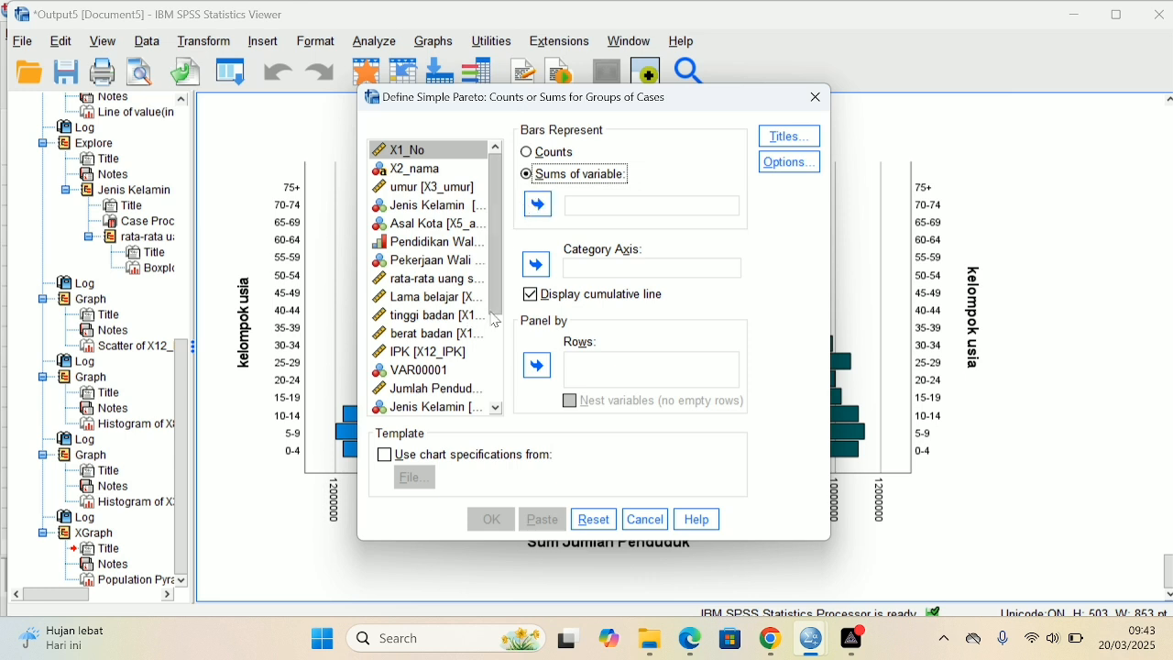
pyautogui.moveTo(500, 307); pyautogui.dragTo(502, 408)
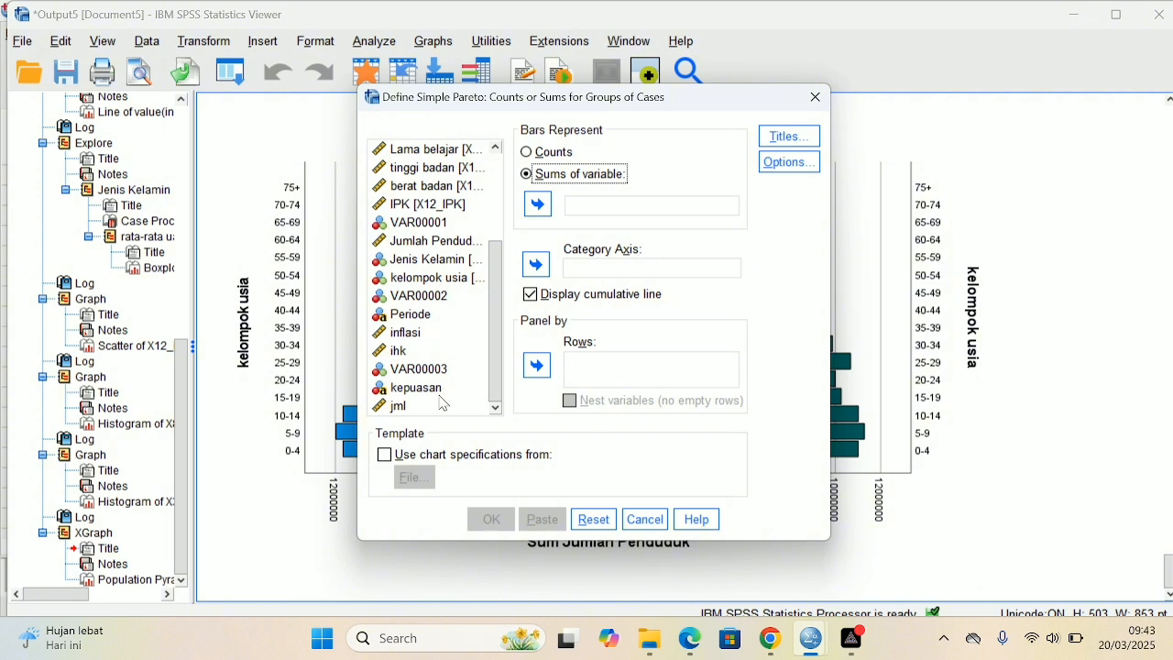
pyautogui.click(411, 407)
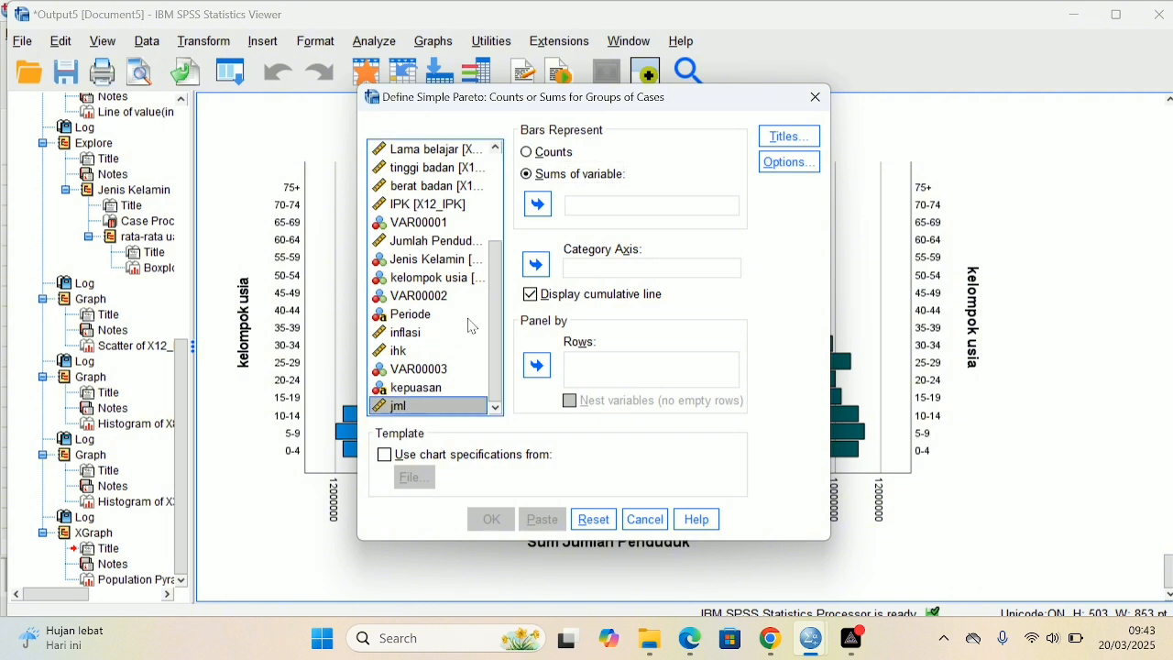
pyautogui.click(538, 206)
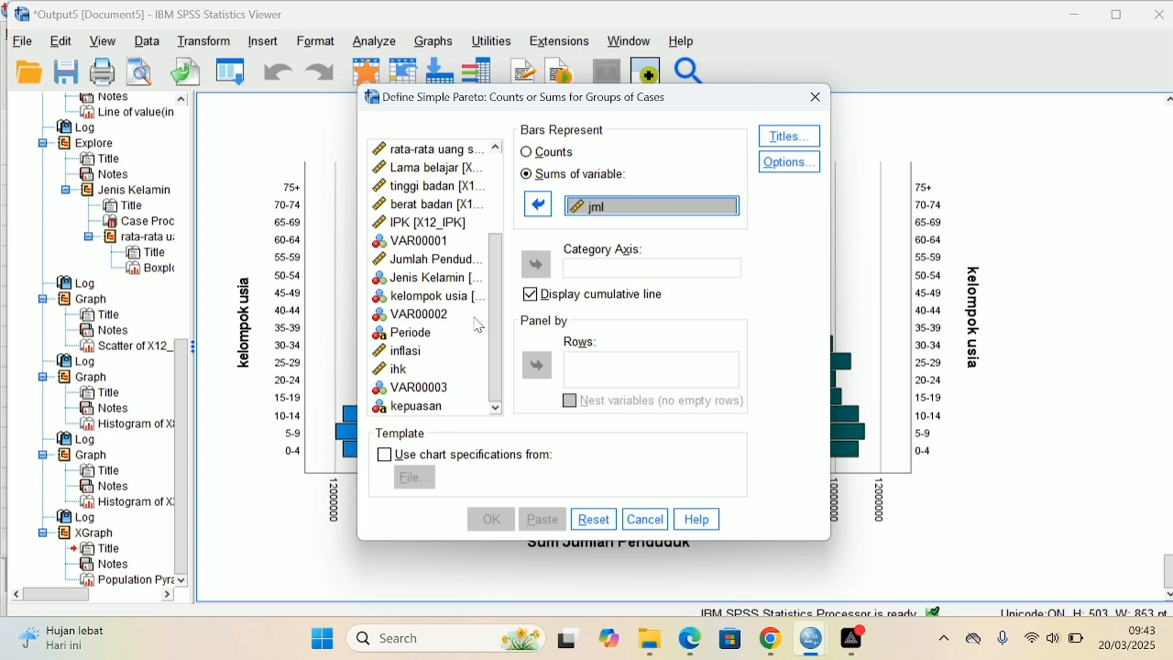
# Step: Set kepuasan as the category axis of the Pareto chart with the cumulative line displayed, and generate the chart
pyautogui.click(444, 407)
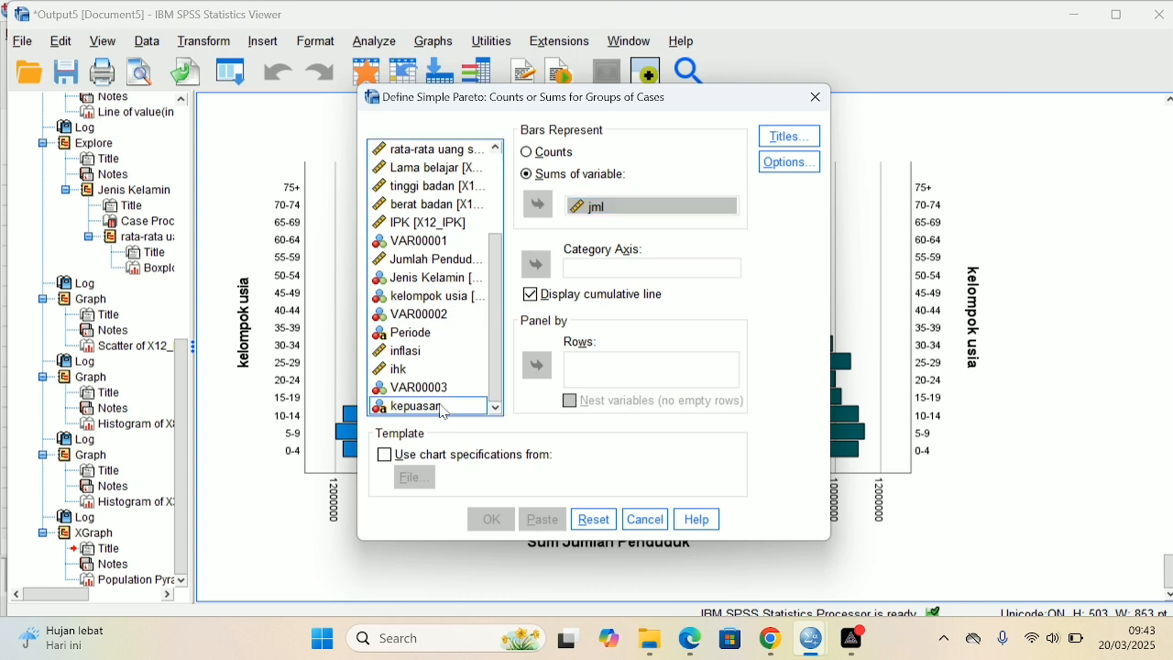
pyautogui.click(537, 266)
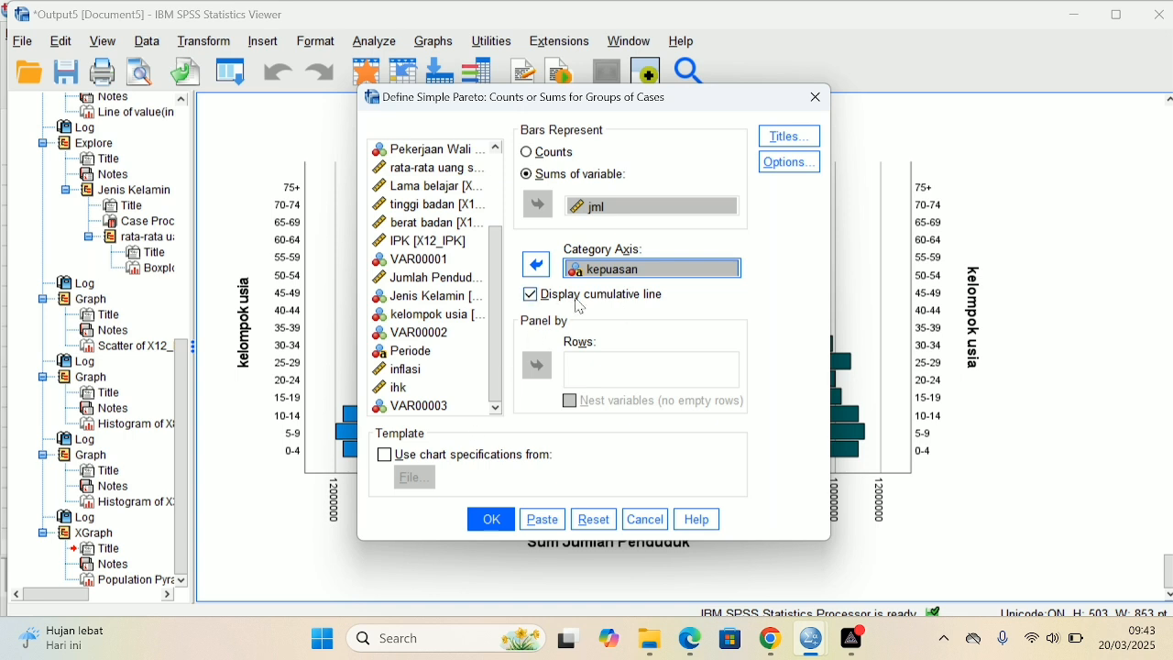
pyautogui.click(492, 520)
pyautogui.scroll(-4, 606, 321)
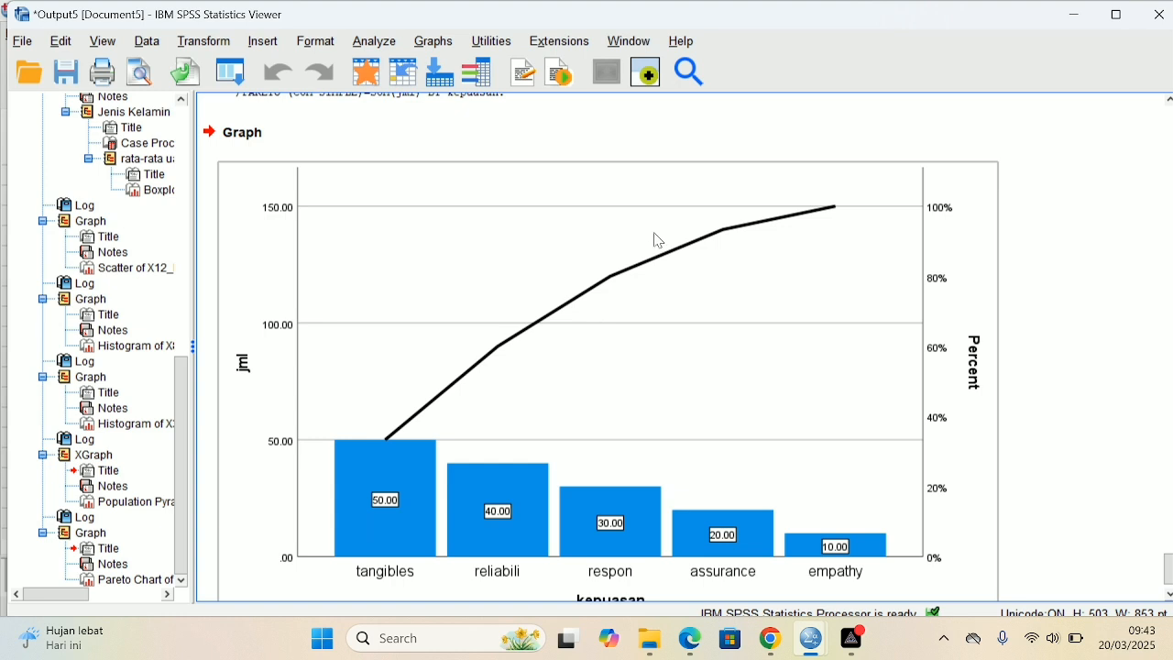
# Step: Return to the crosstab of Pekerjaan Wali by Pendidikan Wali and review it with the clustered, simple and stacked bar charts
pyautogui.scroll(15, 658, 240)
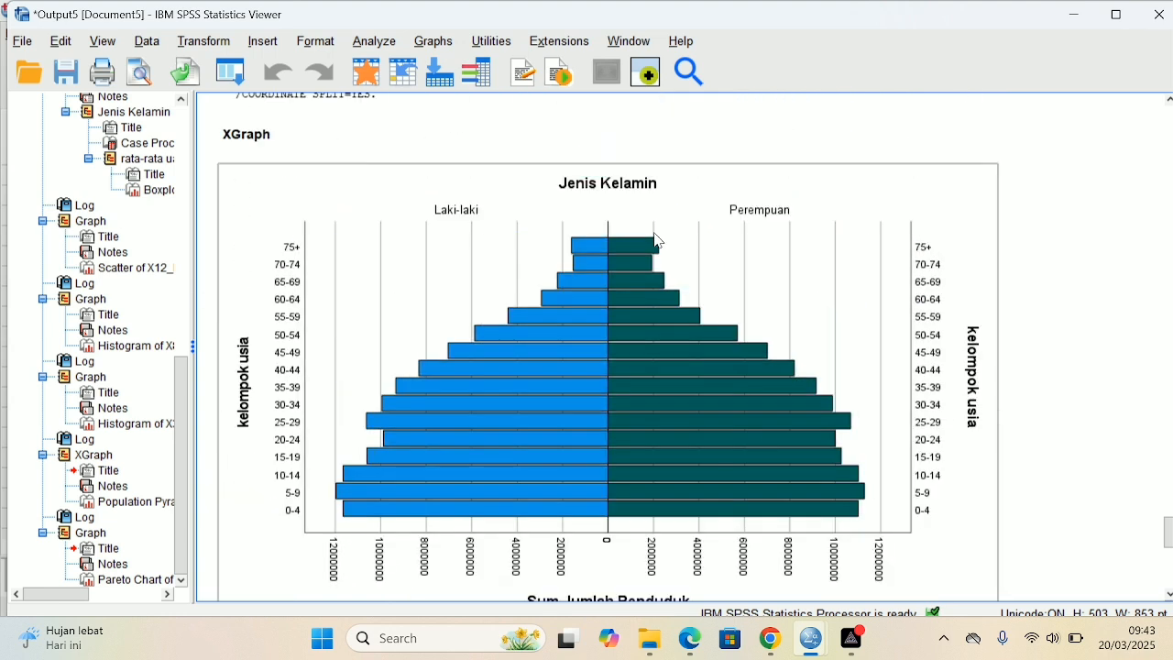
pyautogui.scroll(15, 658, 240)
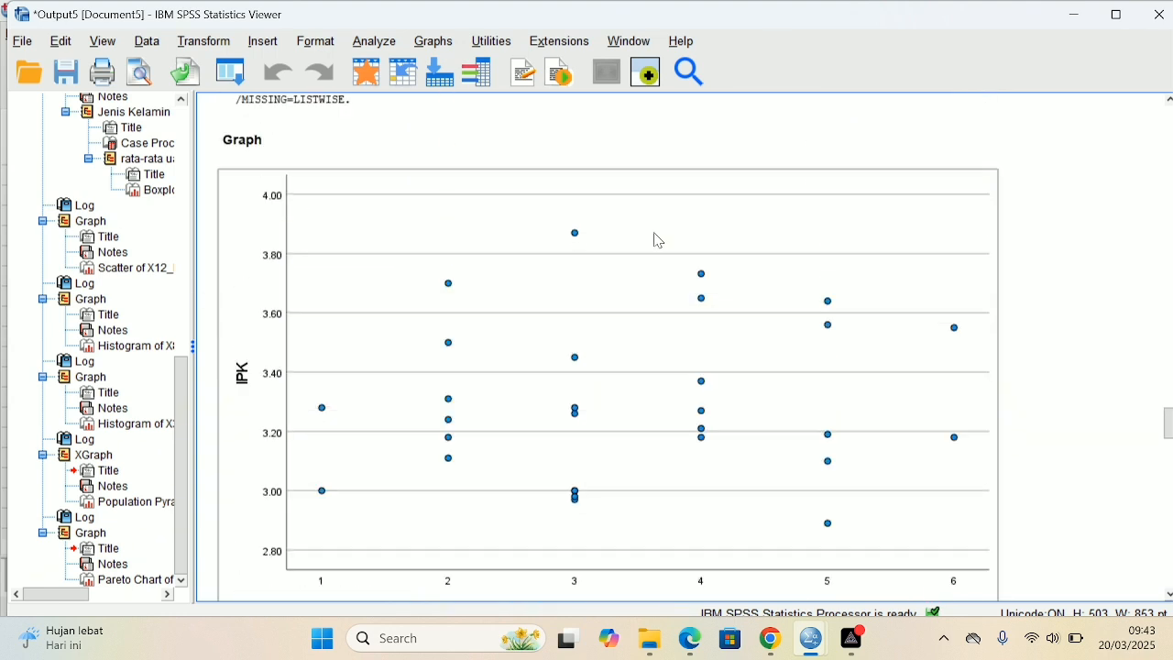
pyautogui.scroll(15, 658, 240)
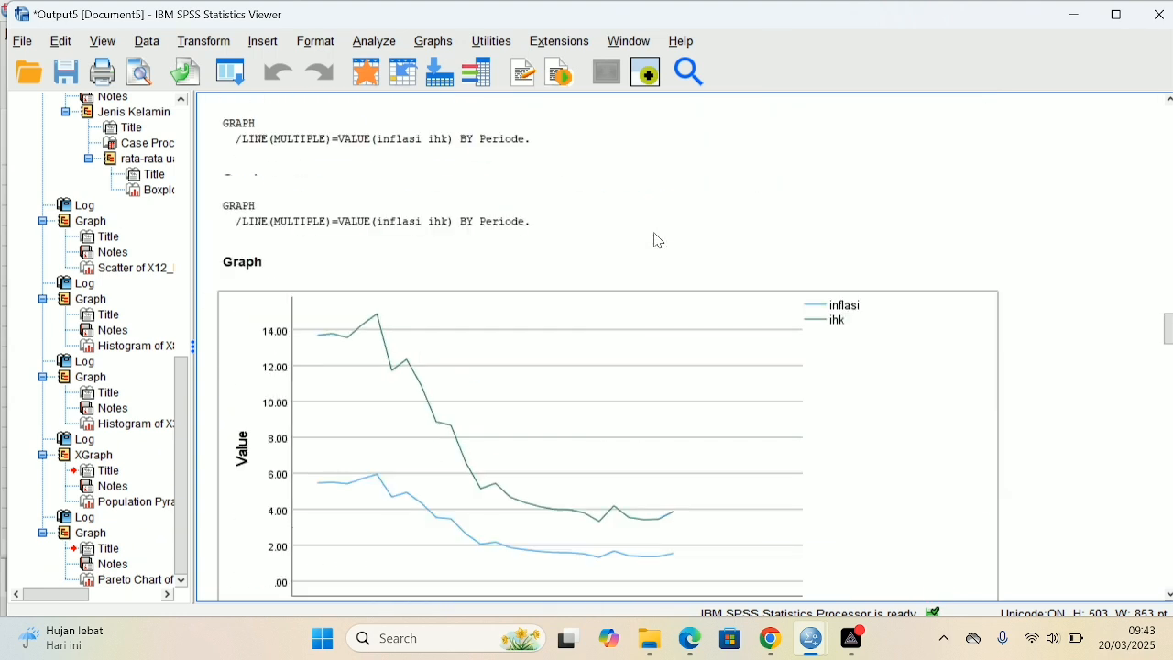
pyautogui.scroll(15, 658, 240)
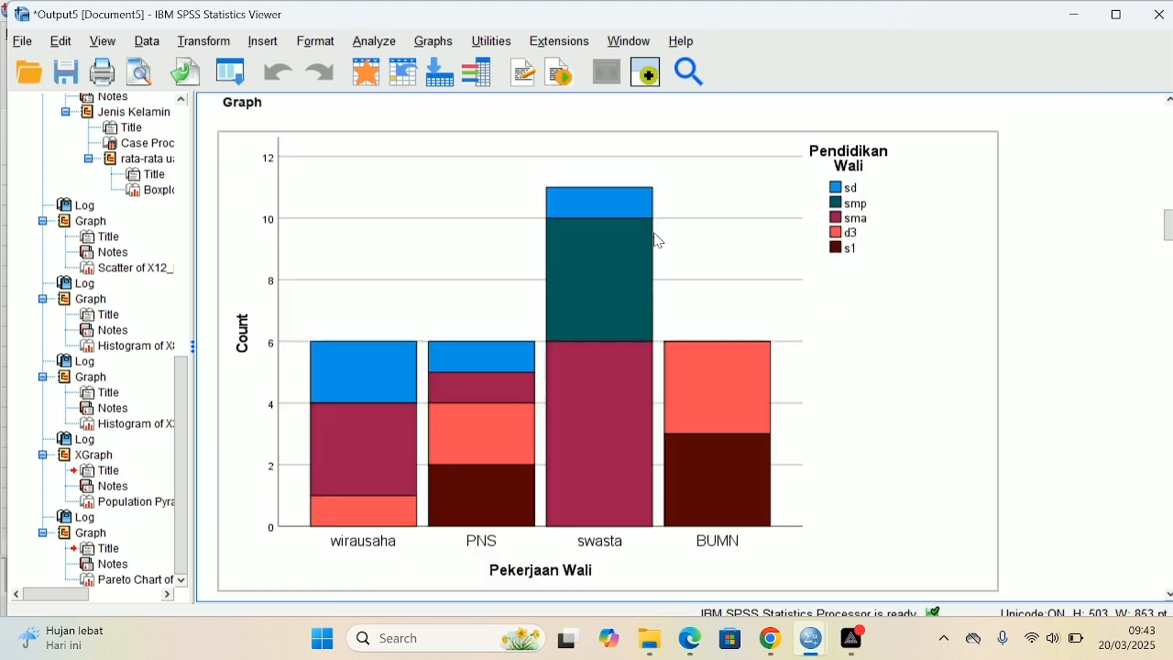
pyautogui.scroll(5, 658, 240)
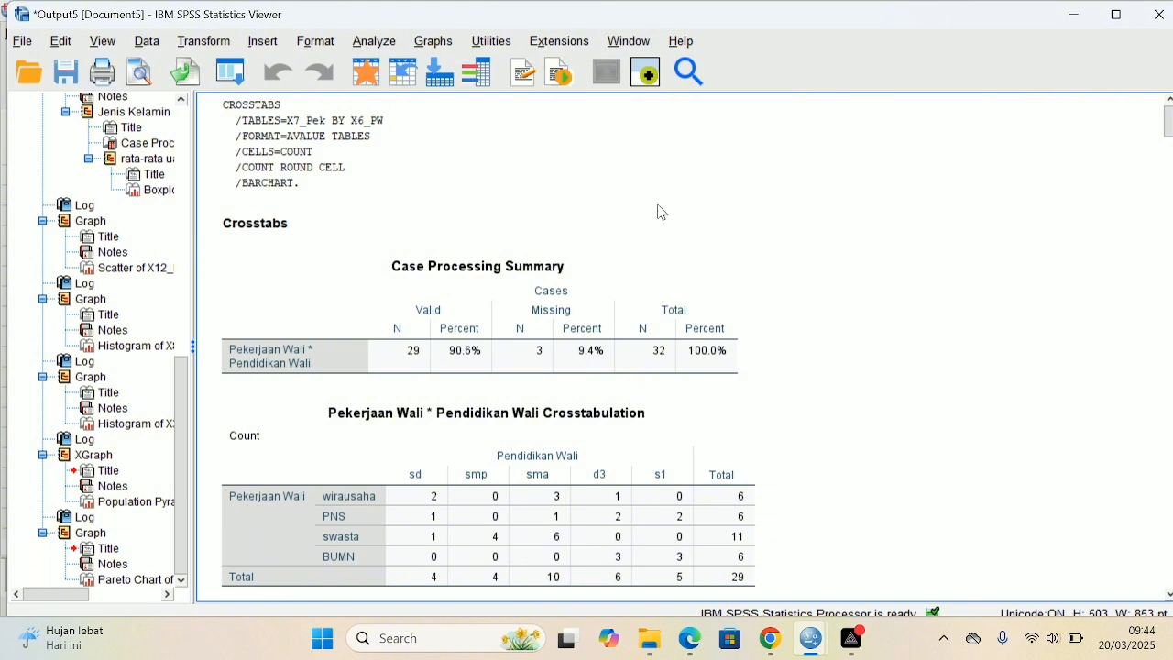
pyautogui.scroll(-3, 662, 212)
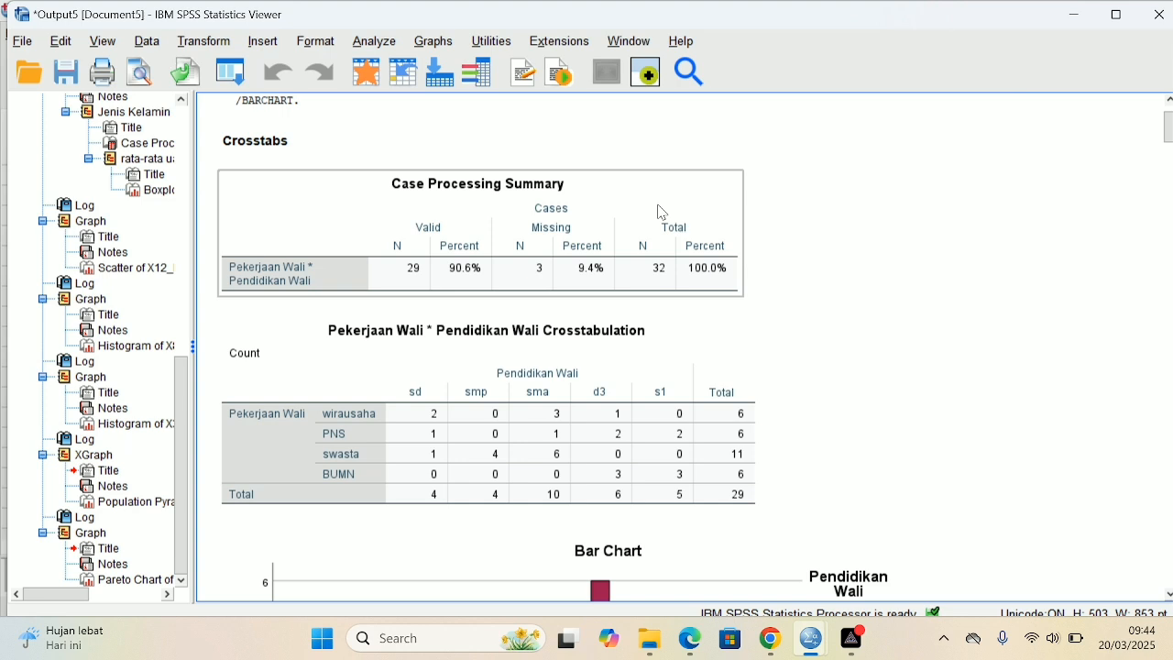
pyautogui.scroll(-10, 661, 211)
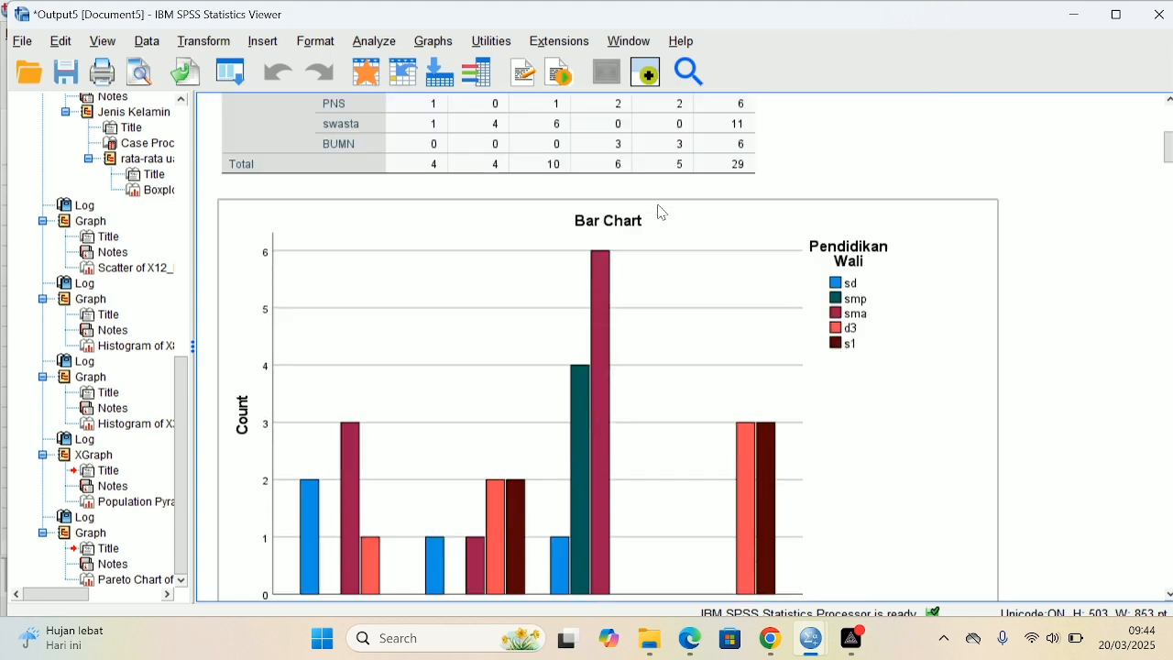
pyautogui.scroll(-3, 662, 211)
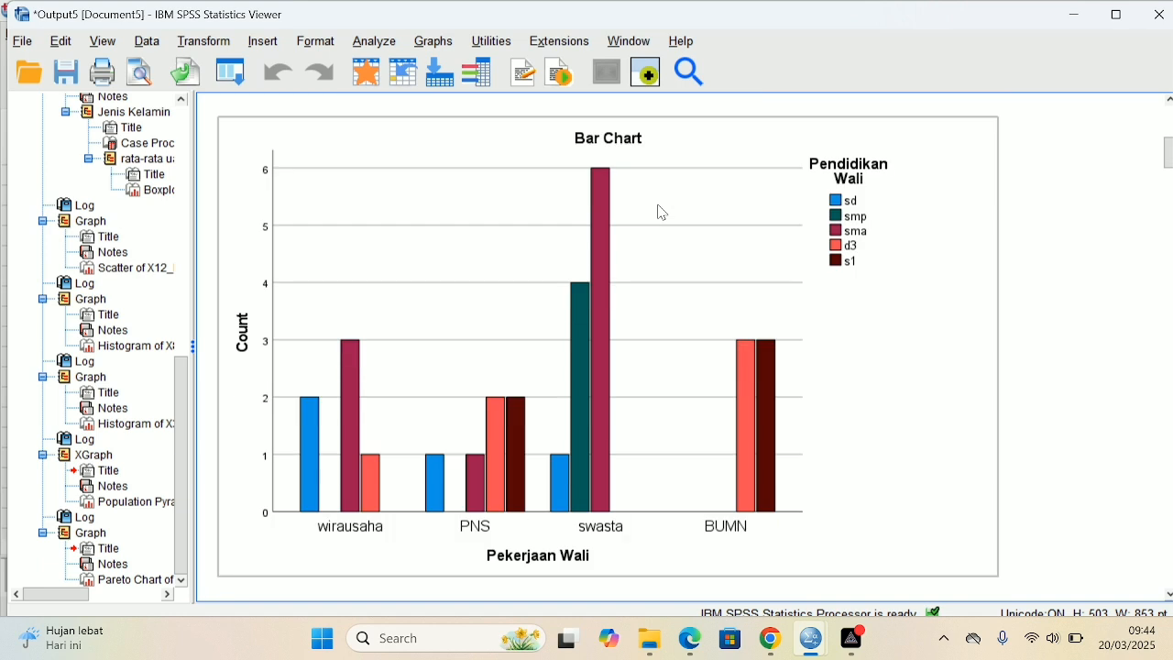
pyautogui.scroll(-12, 662, 211)
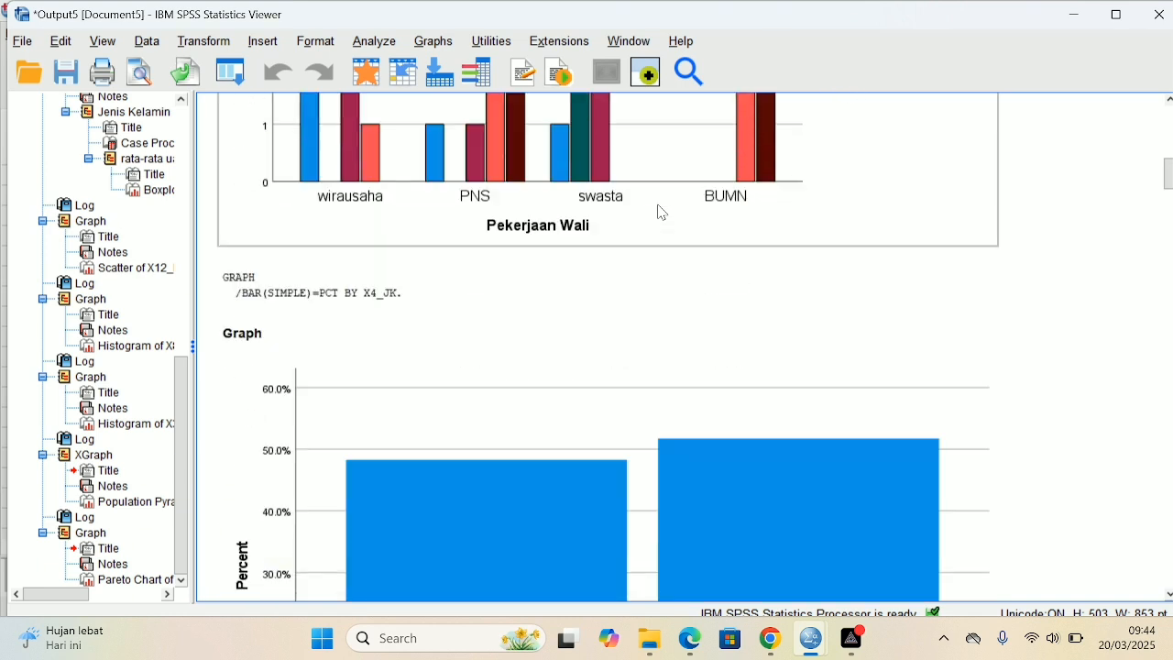
pyautogui.scroll(-9, 662, 212)
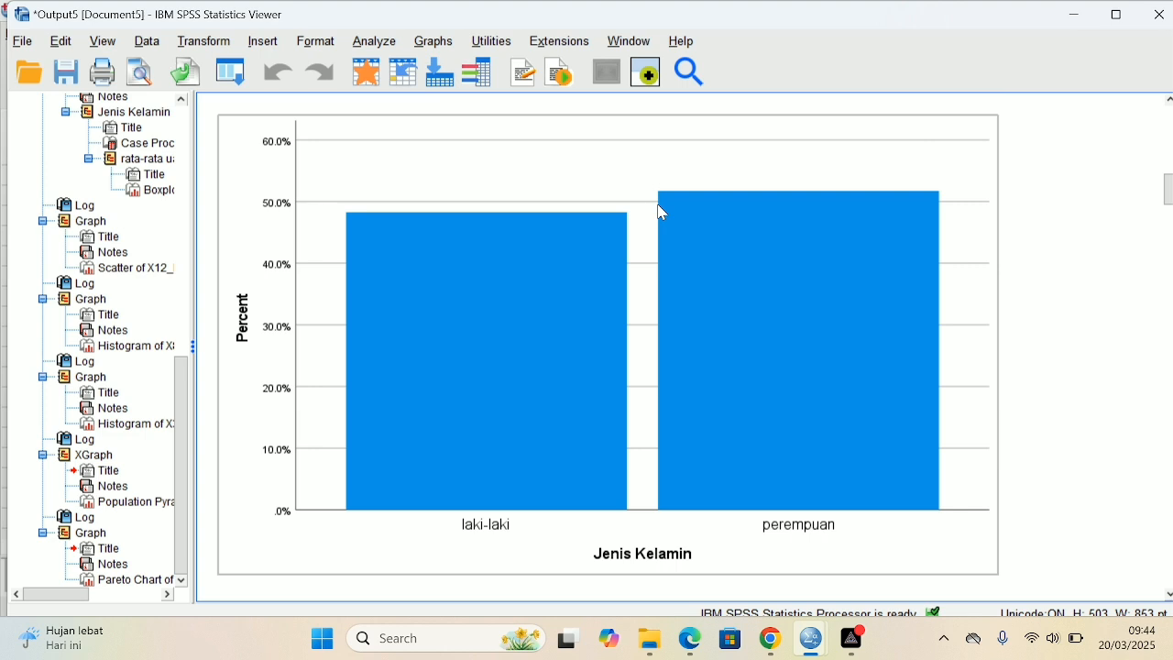
pyautogui.scroll(-4, 661, 212)
pyautogui.scroll(-3, 661, 212)
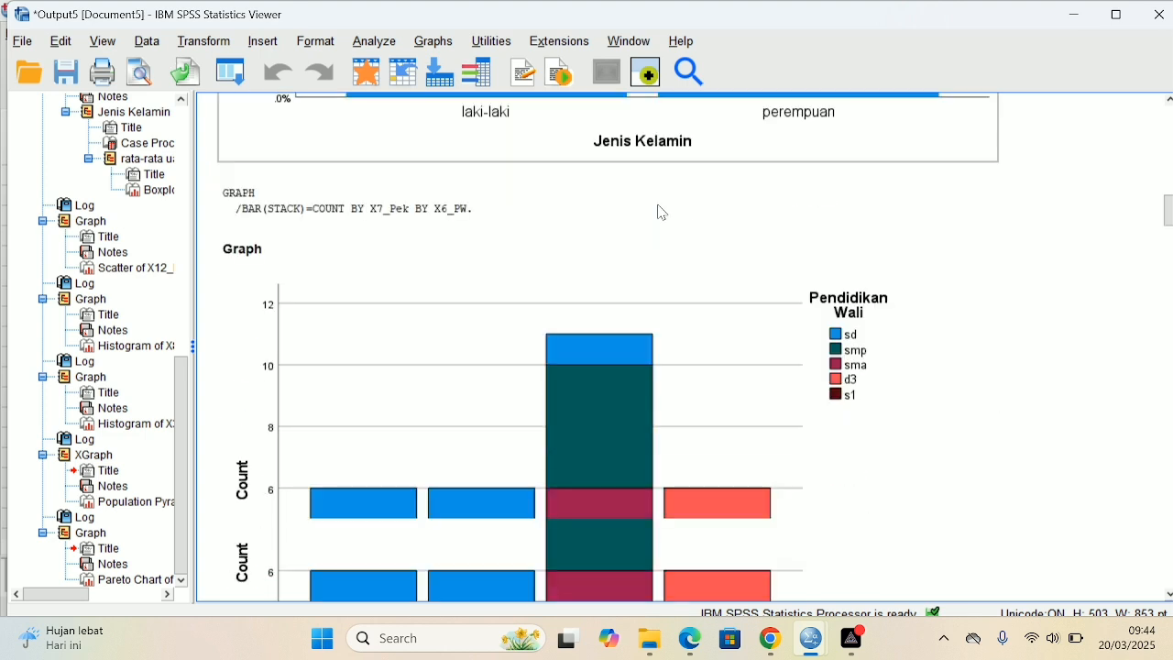
pyautogui.scroll(-2, 662, 213)
pyautogui.scroll(-2, 662, 213)
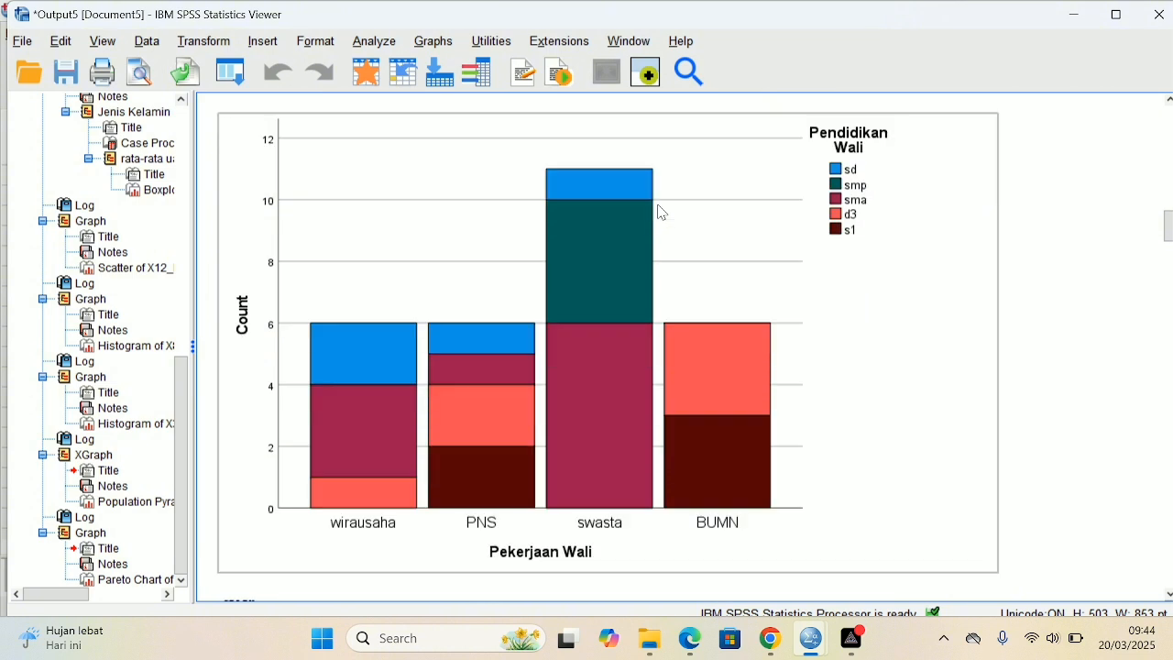
# Step: Review the two Jenis Kelamin pie charts and the line chart of inflasi and ihk by Periode
pyautogui.scroll(-8, 661, 213)
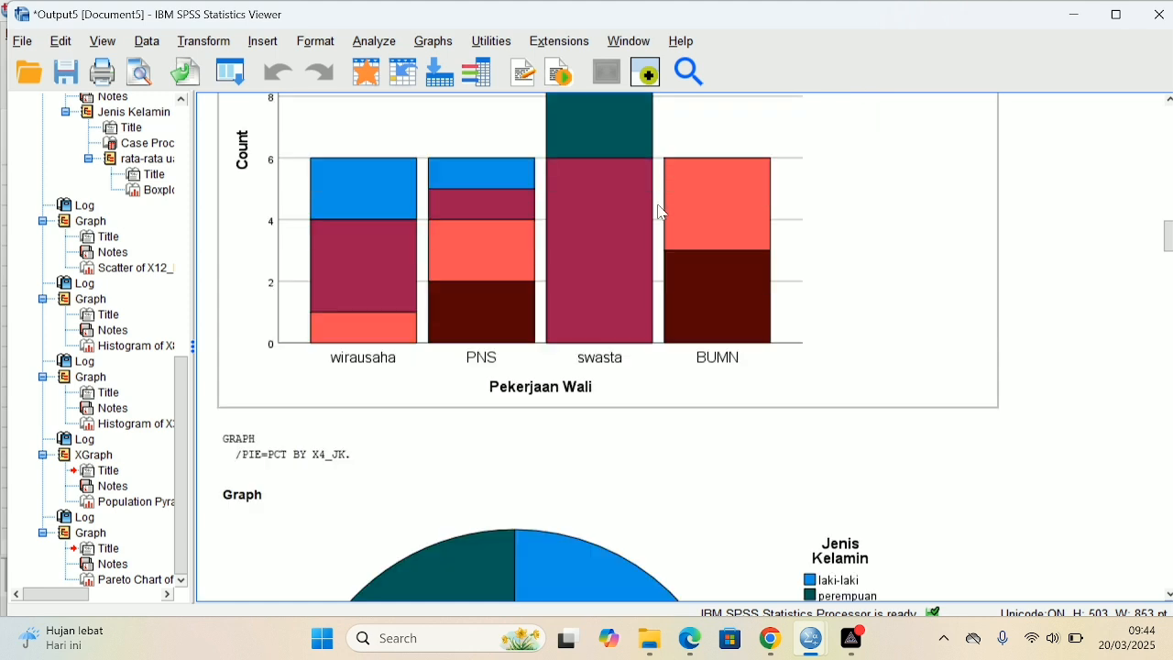
pyautogui.scroll(-2, 662, 213)
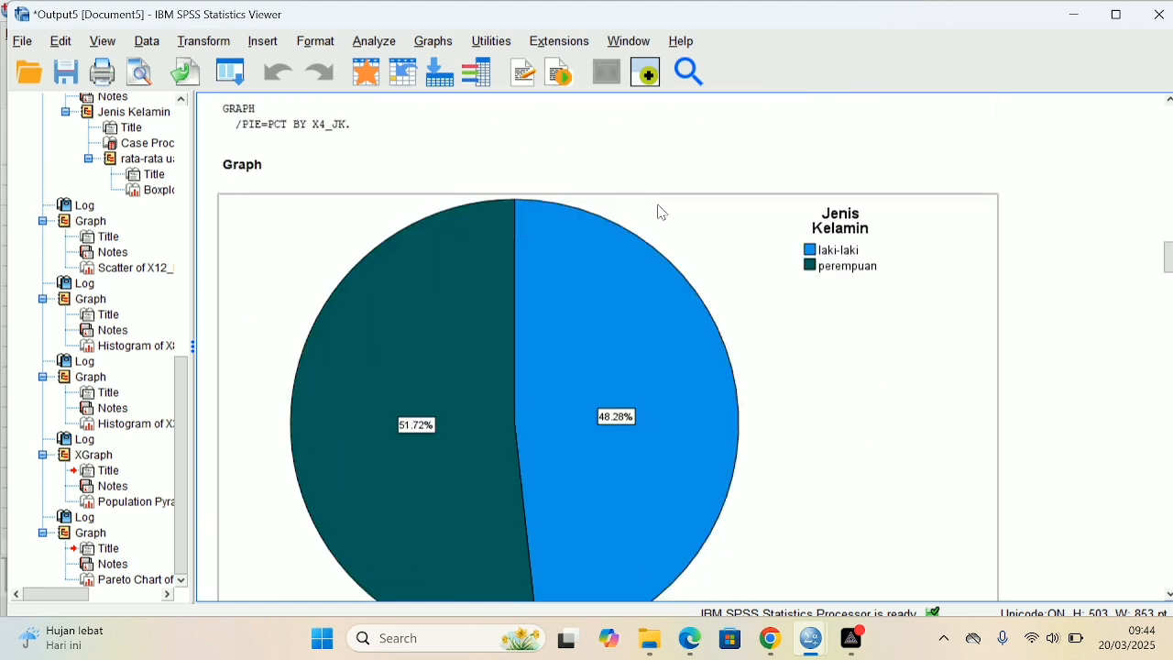
pyautogui.scroll(-2, 656, 228)
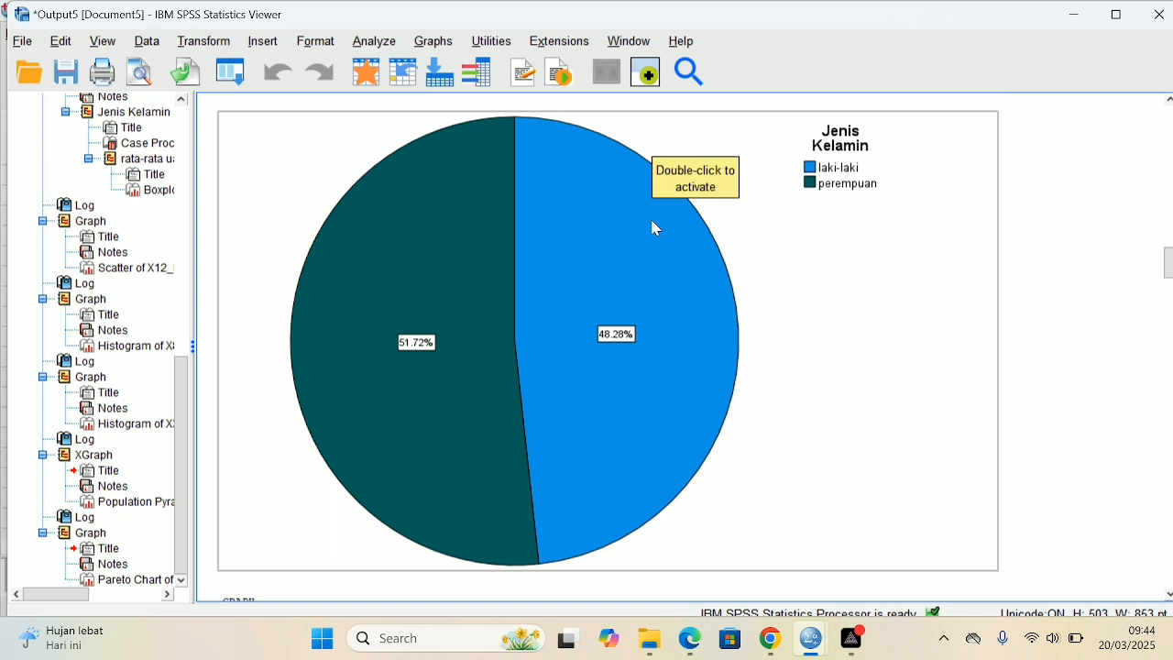
pyautogui.scroll(-2, 656, 228)
pyautogui.scroll(-8, 656, 228)
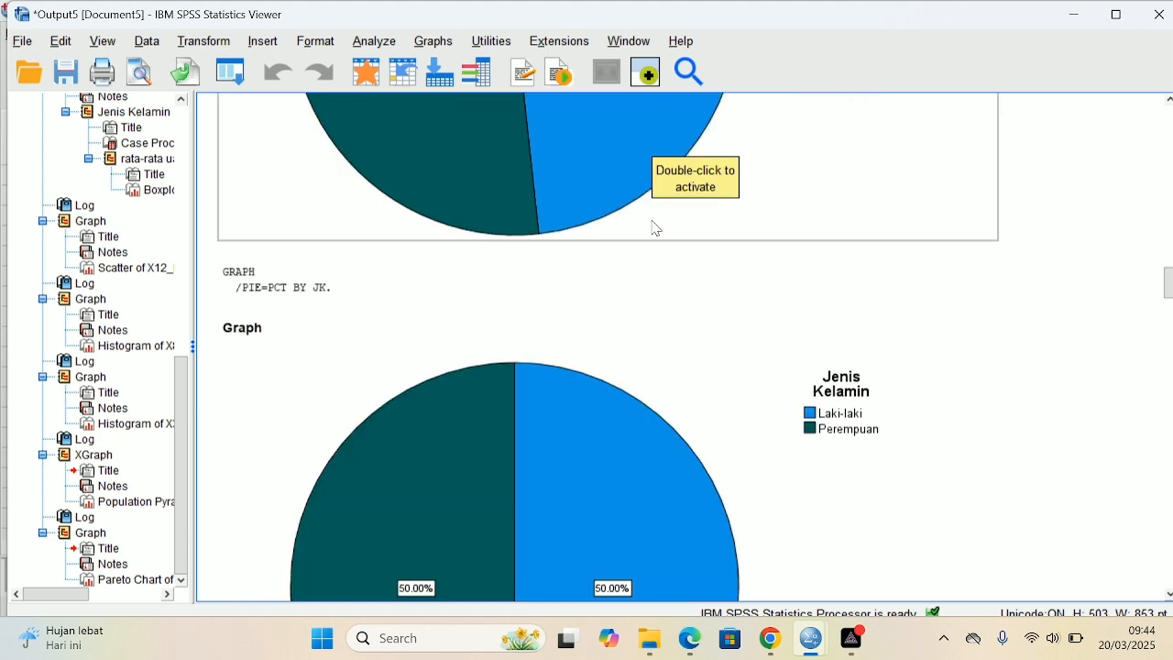
pyautogui.scroll(-12, 656, 228)
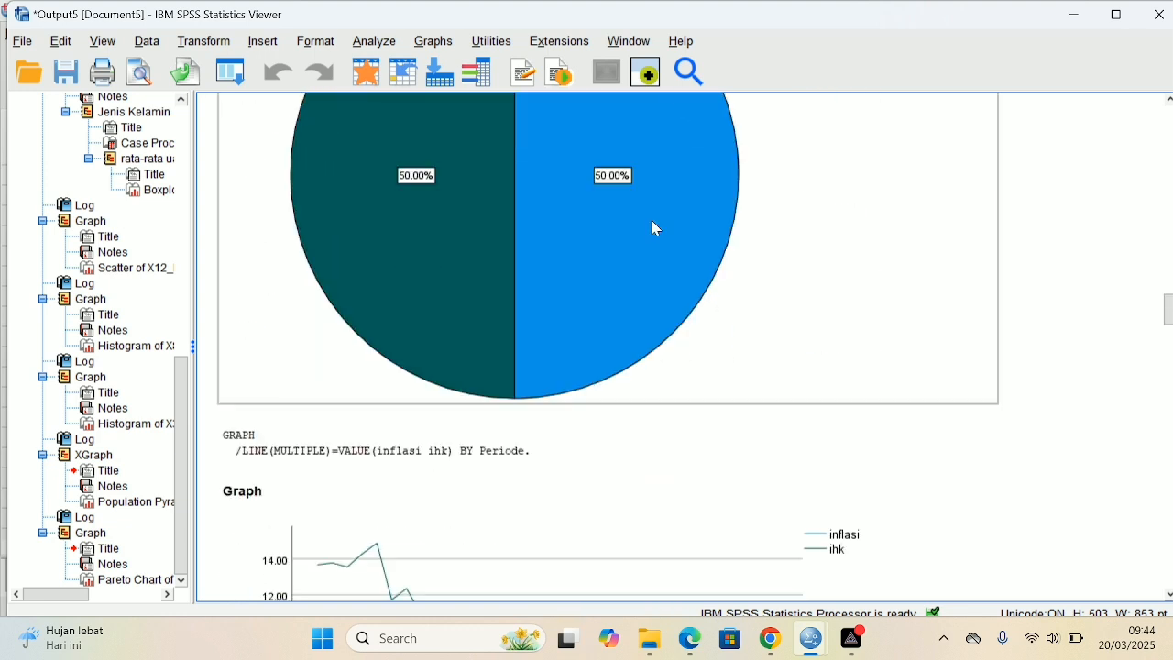
pyautogui.scroll(-2, 656, 228)
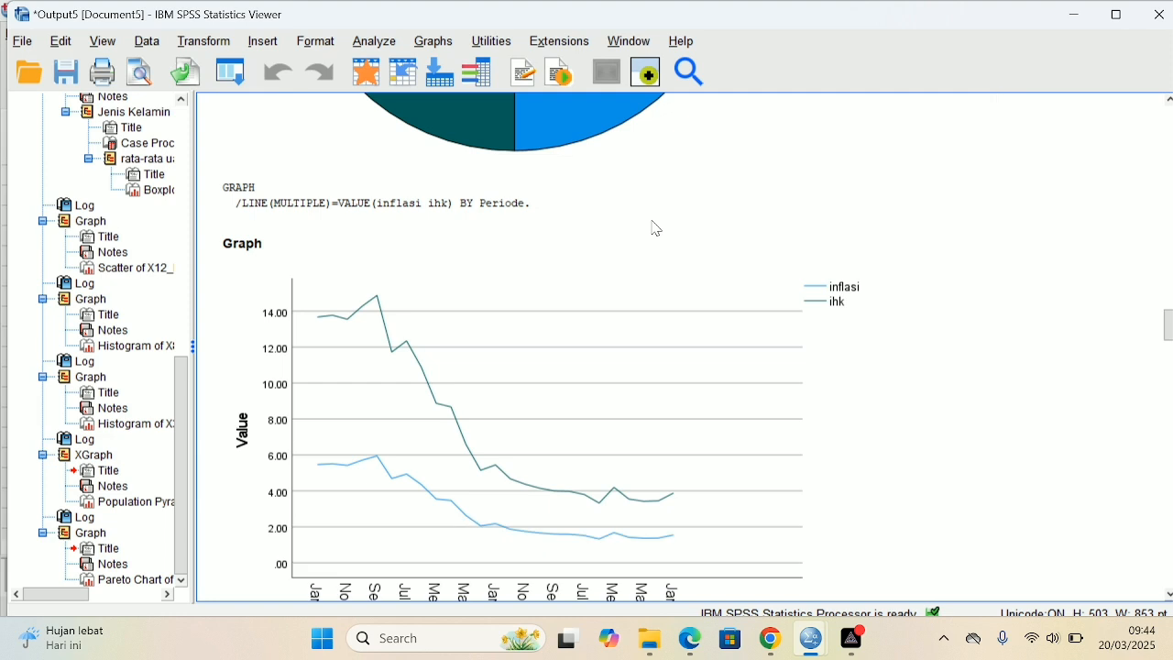
pyautogui.scroll(-4, 656, 228)
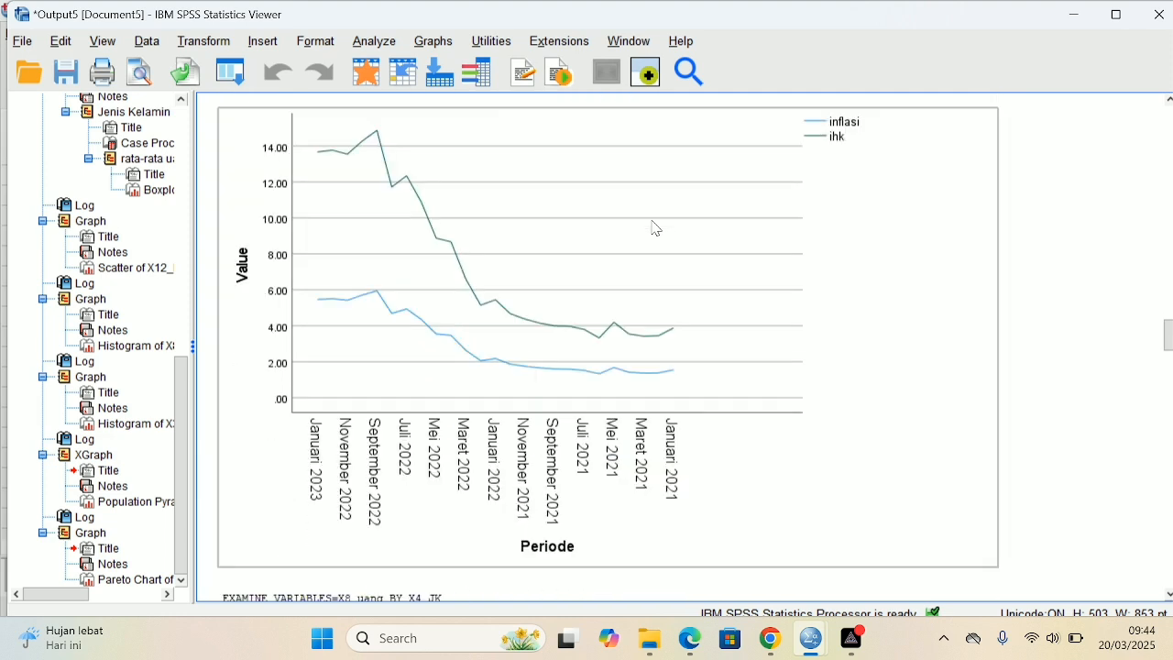
pyautogui.scroll(-2, 656, 228)
# Step: Examine the boxplot of rata-rata uang saku perhari by Jenis Kelamin and the scatter plot of IPK against Lama belajar
pyautogui.scroll(-8, 656, 228)
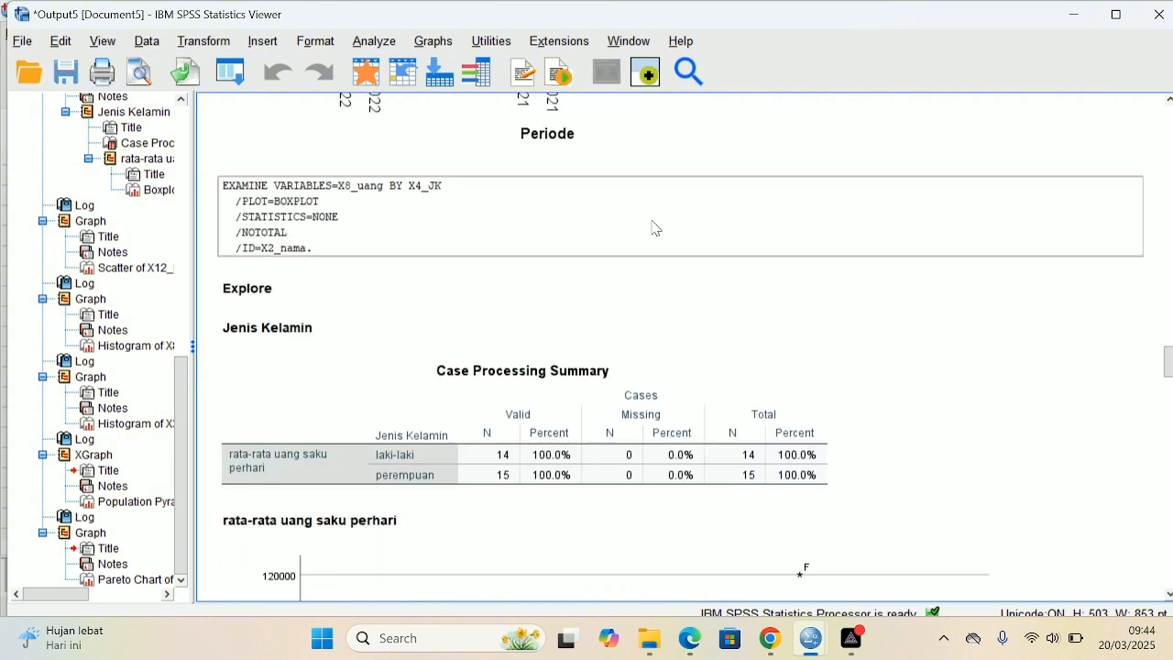
pyautogui.scroll(-6, 656, 228)
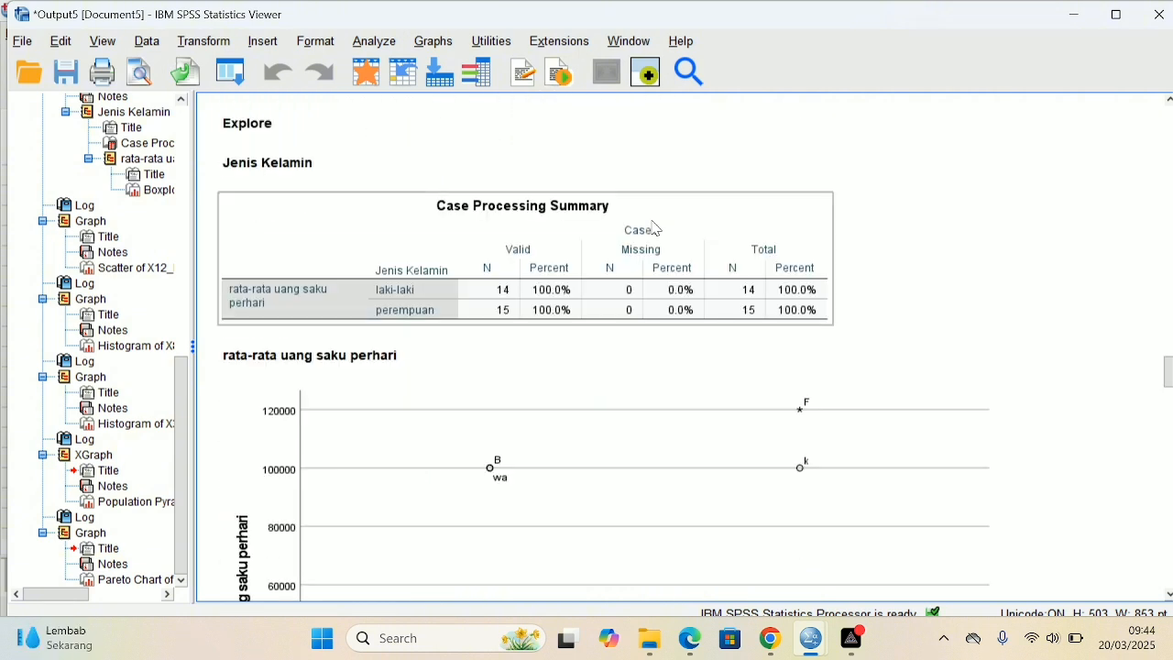
pyautogui.scroll(-2, 656, 228)
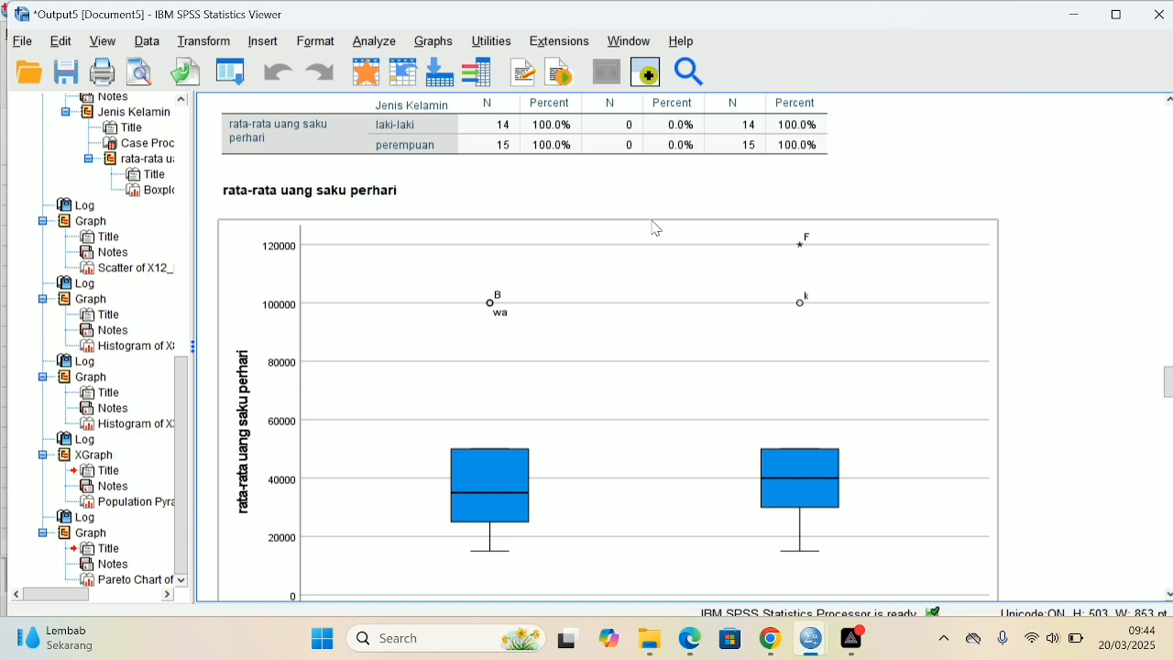
pyautogui.scroll(-4, 656, 228)
pyautogui.scroll(-8, 656, 229)
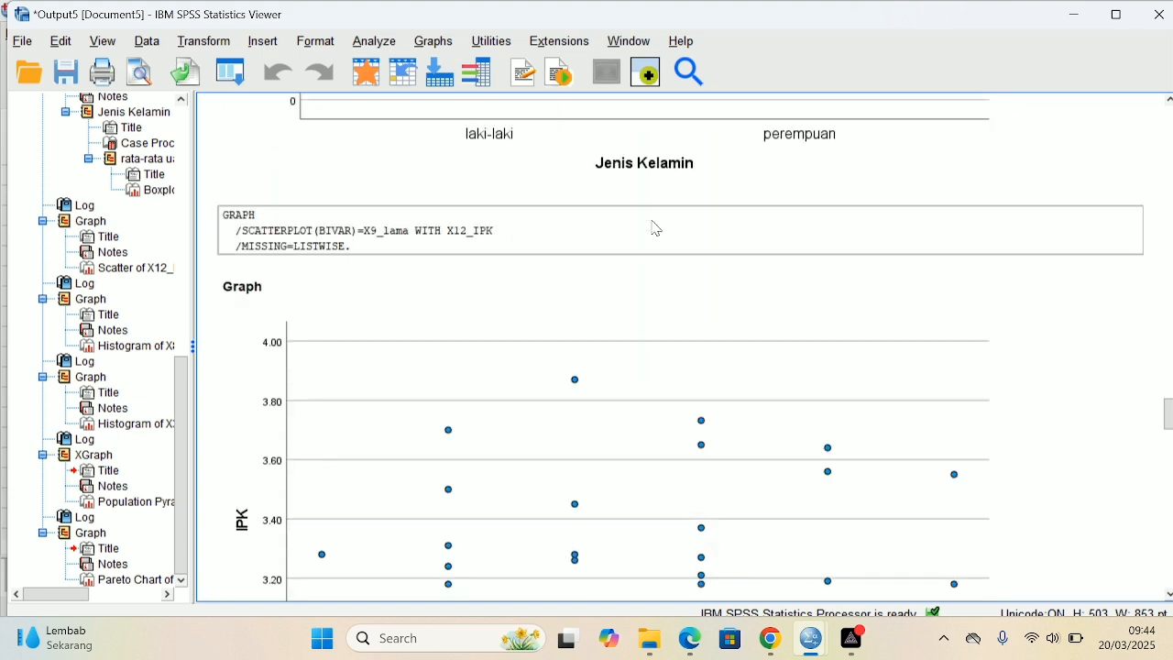
pyautogui.scroll(-4, 657, 228)
pyautogui.scroll(-8, 657, 228)
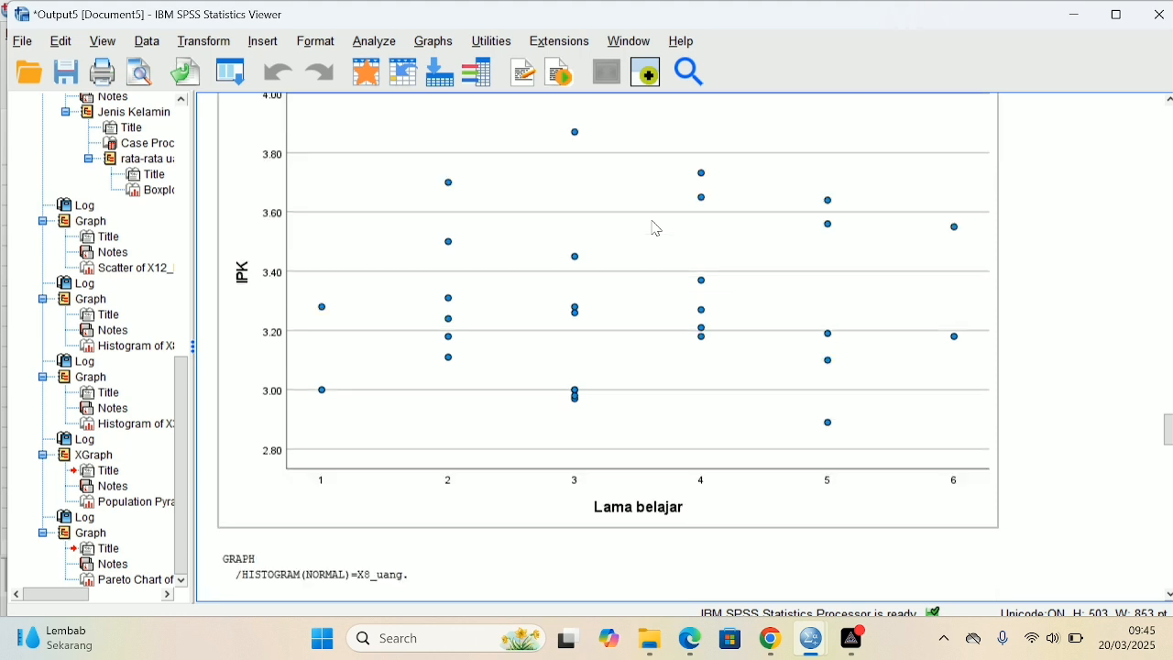
# Step: Review the histograms of rata-rata uang saku perhari and umur, the population pyramid, and the kepuasan Pareto chart
pyautogui.scroll(-4, 656, 228)
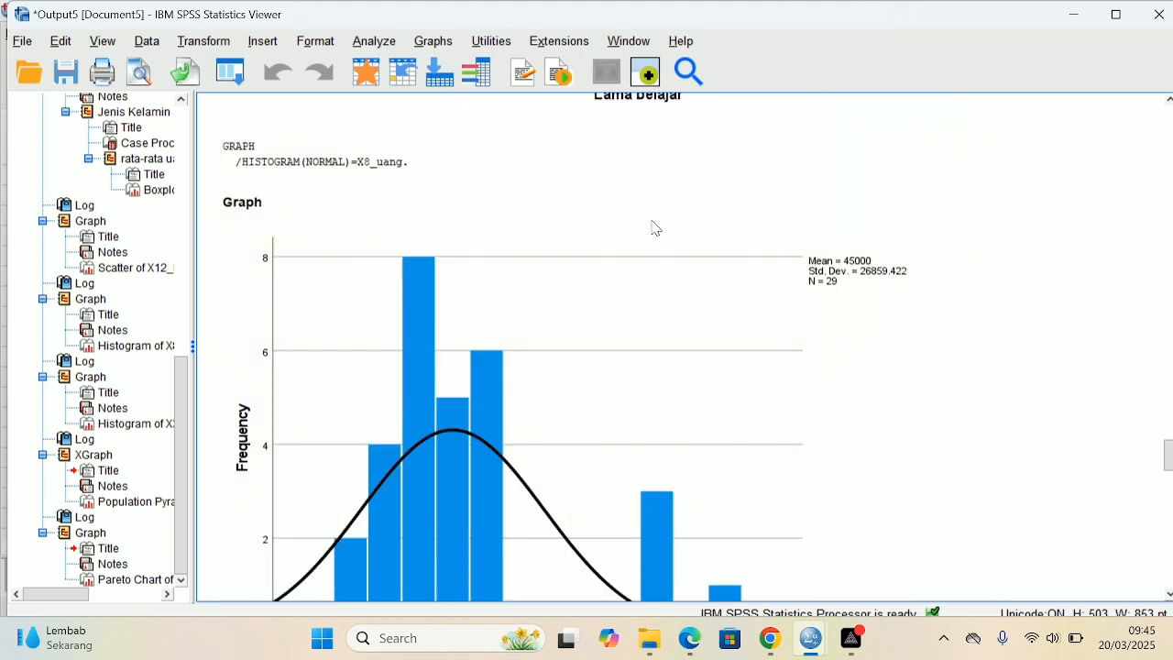
pyautogui.scroll(-2, 656, 228)
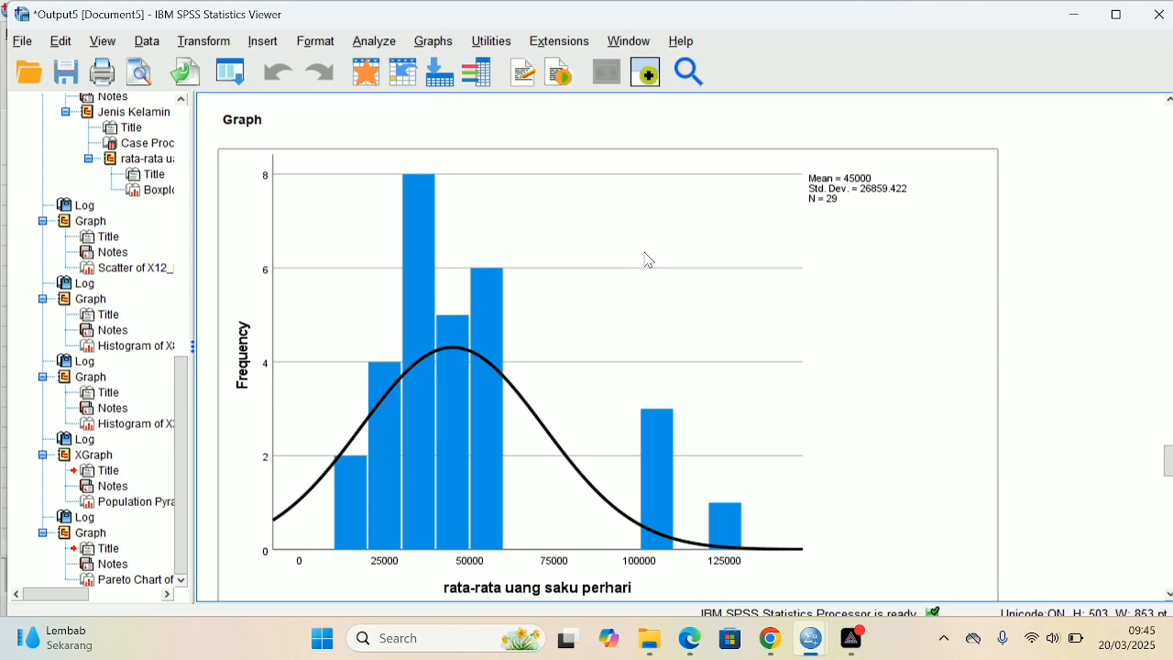
pyautogui.scroll(-10, 649, 261)
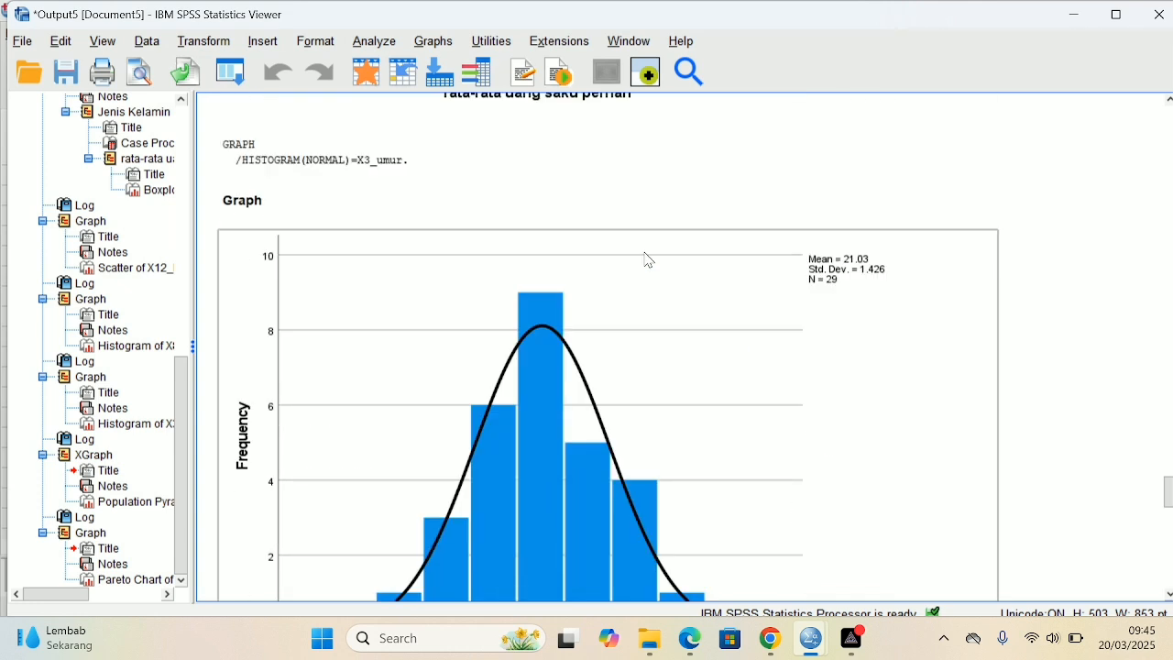
pyautogui.scroll(-8, 649, 260)
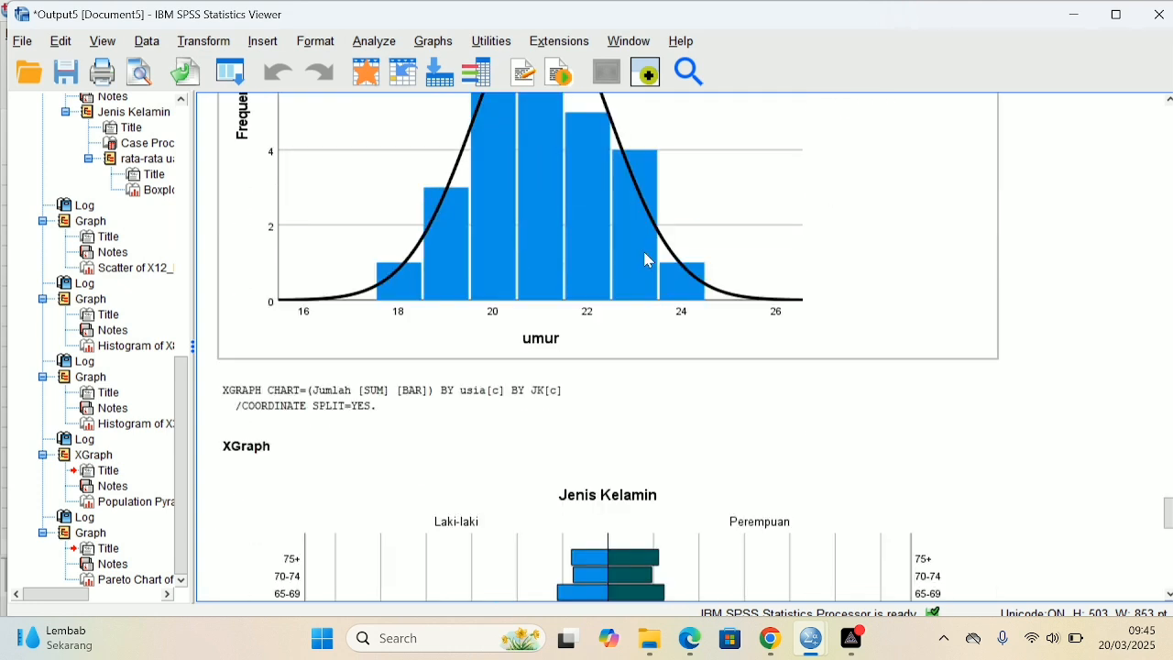
pyautogui.scroll(-2, 649, 260)
pyautogui.scroll(-4, 649, 260)
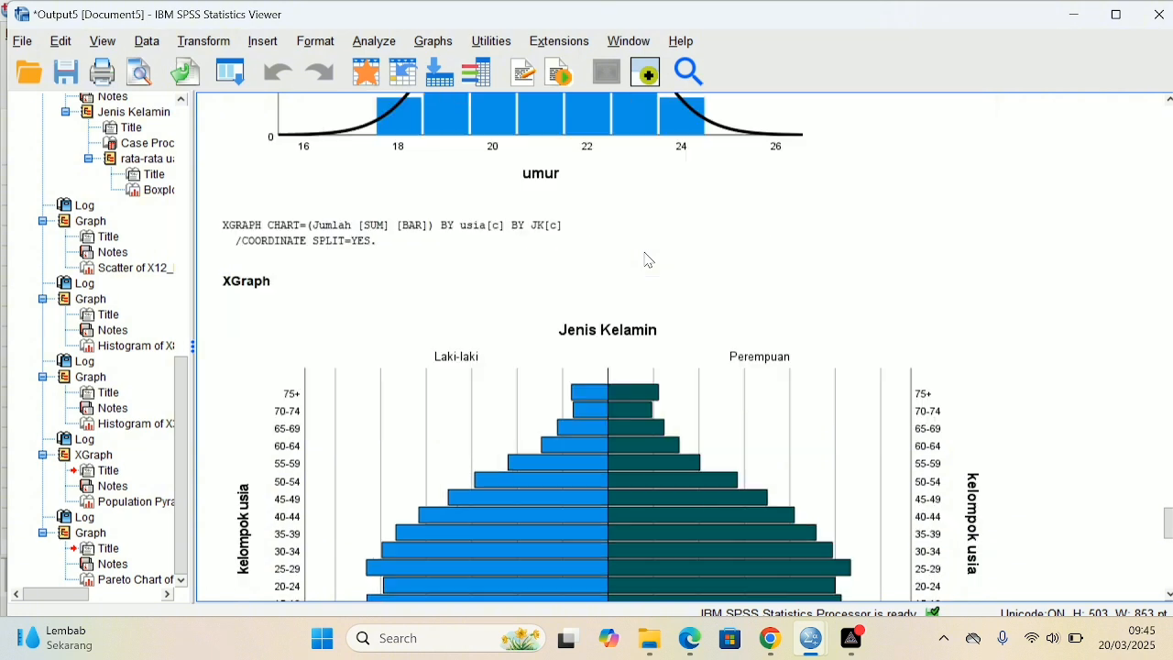
pyautogui.scroll(-2, 649, 261)
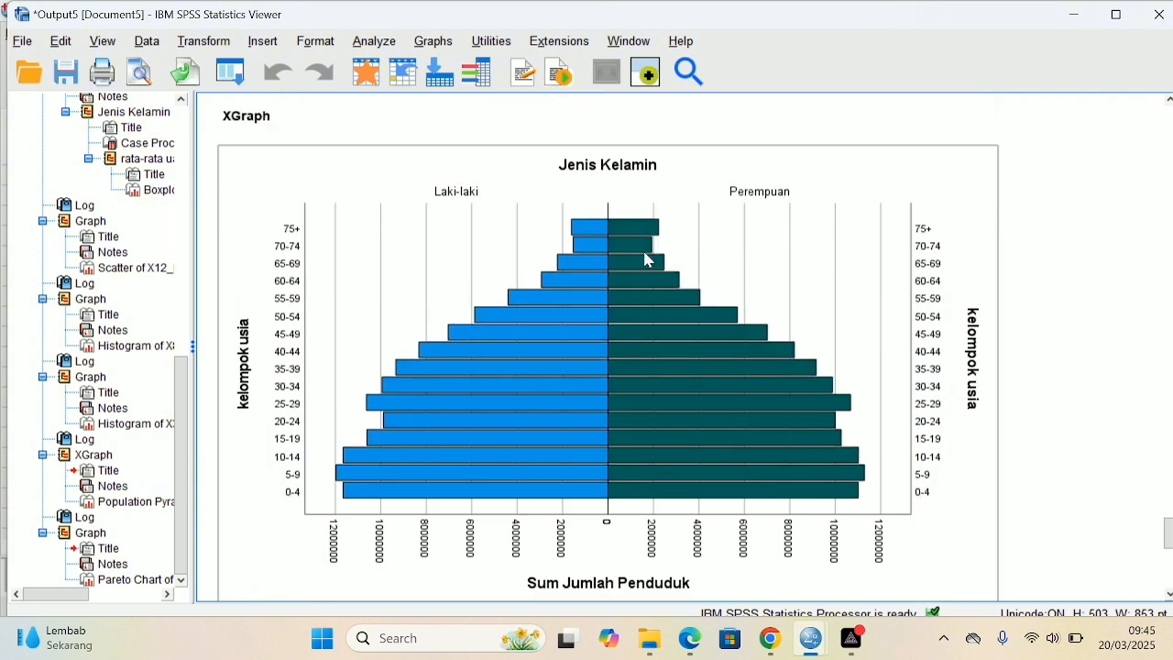
pyautogui.scroll(-6, 648, 261)
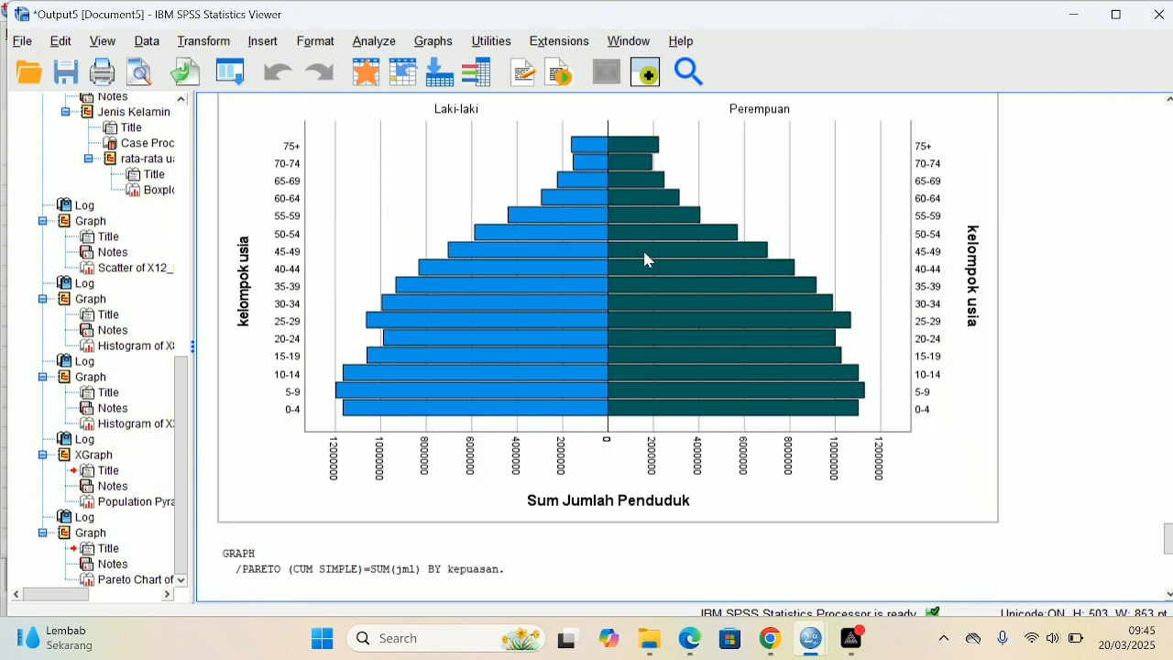
pyautogui.scroll(-9, 649, 261)
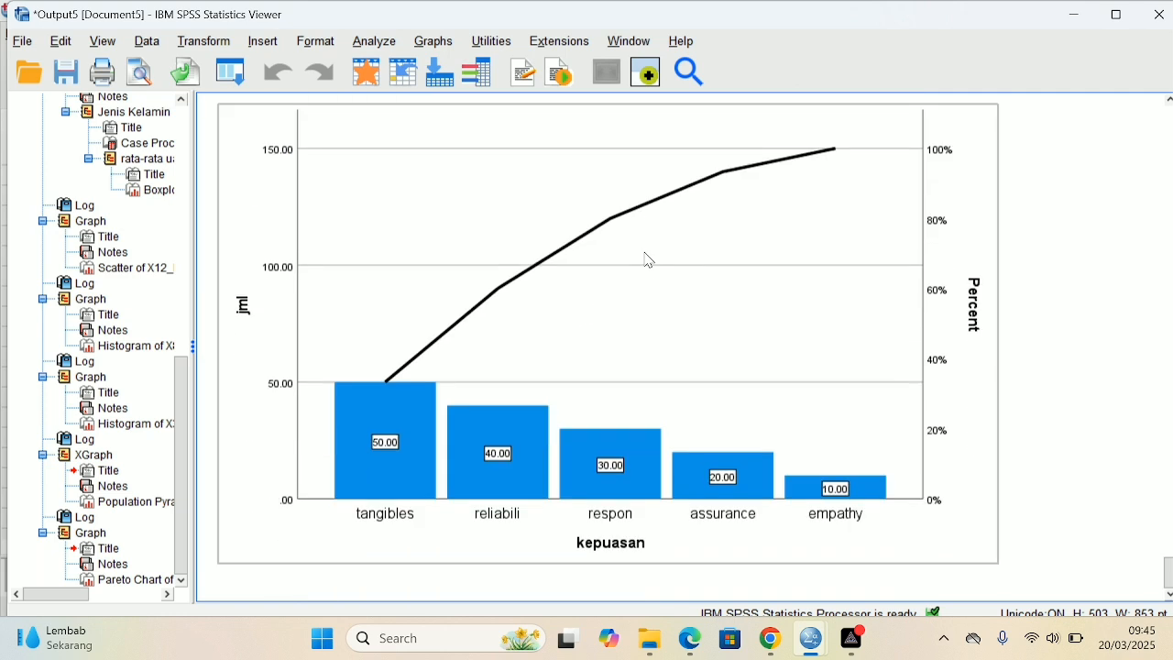